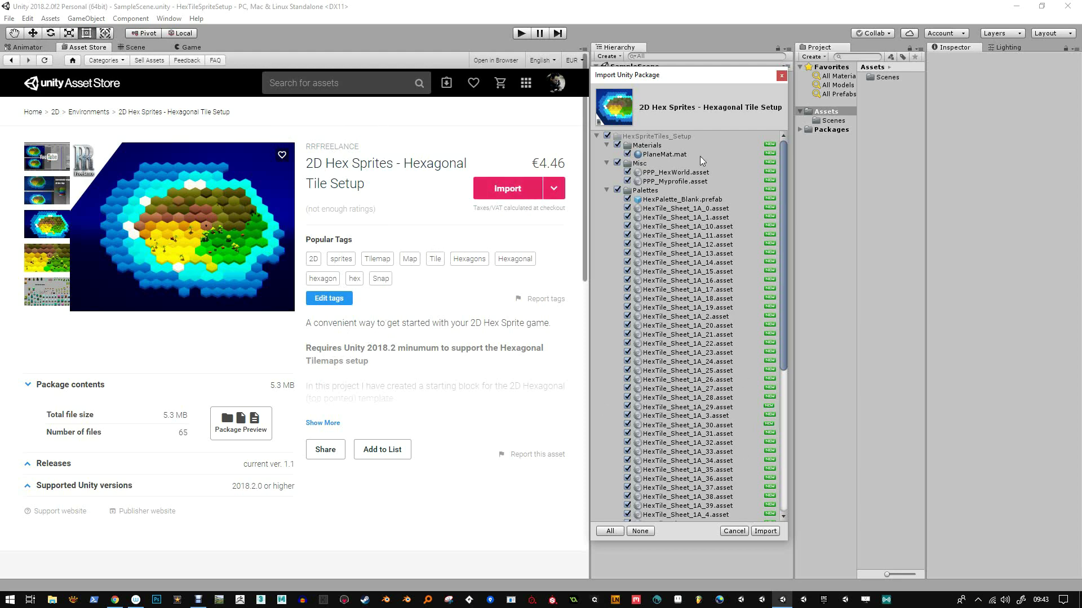
Review the 2D Hex Sprites package file list and import every file into the project.
drag(786, 185, 795, 513)
click(765, 531)
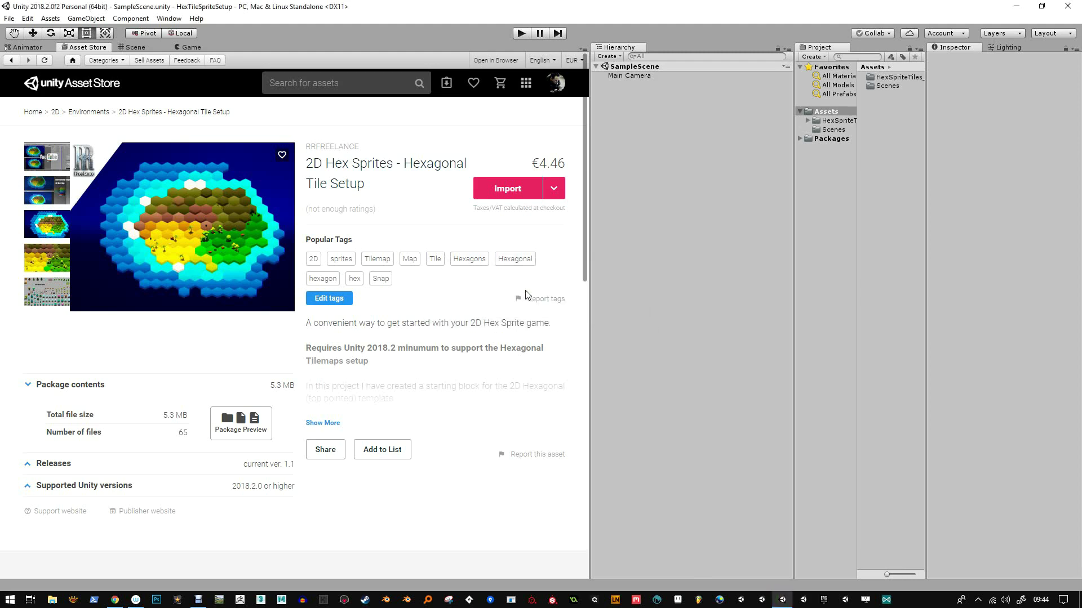
Switch to the Scene view and inspect the top-level Scenes folder's SampleScene and Main Camera.
click(152, 48)
click(833, 130)
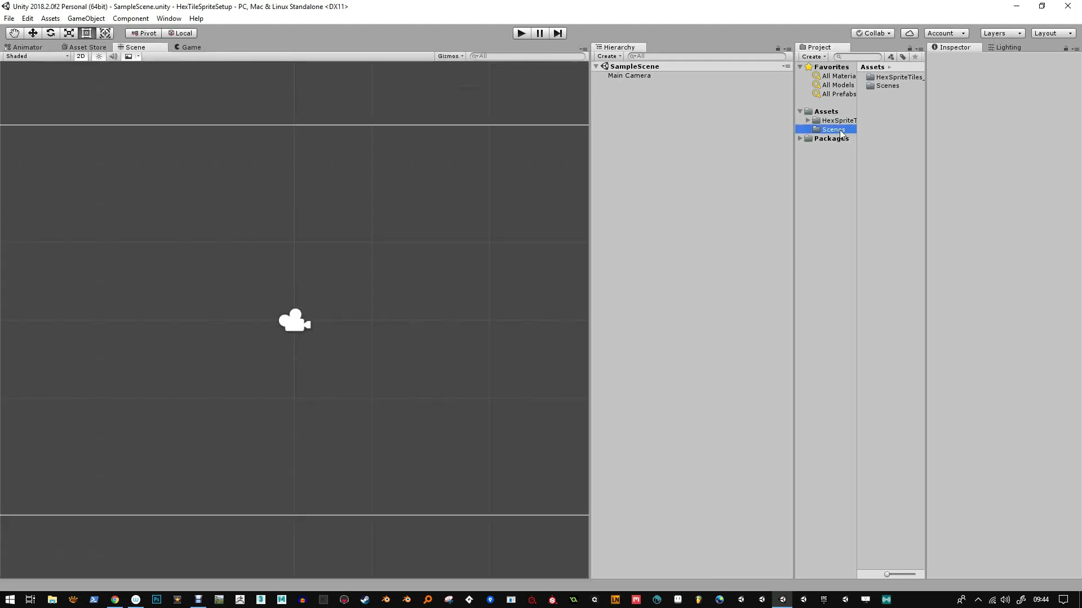
drag(794, 154, 711, 155)
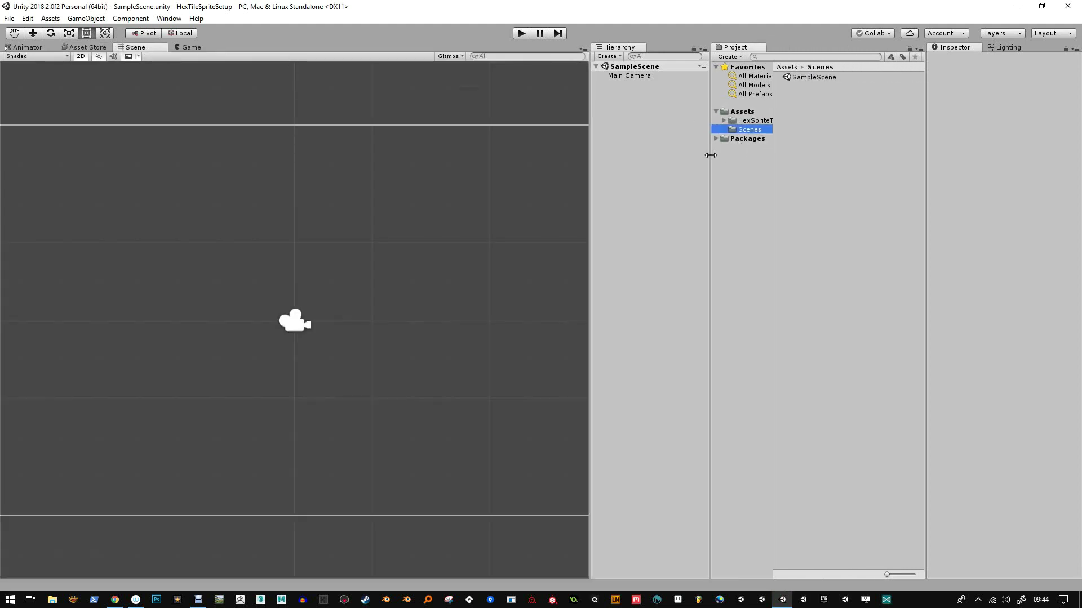
click(827, 79)
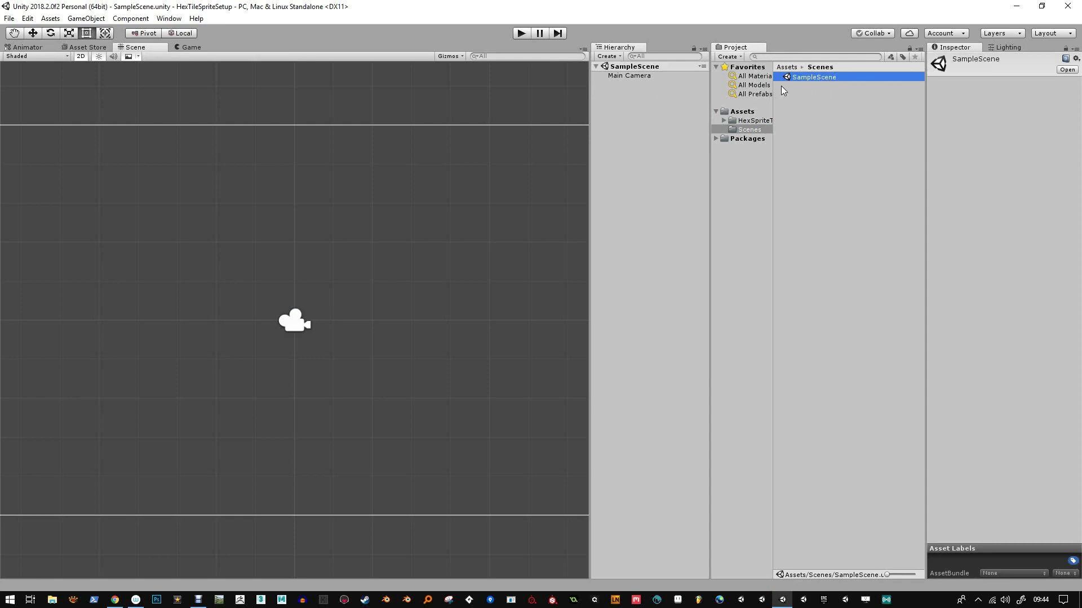
click(635, 75)
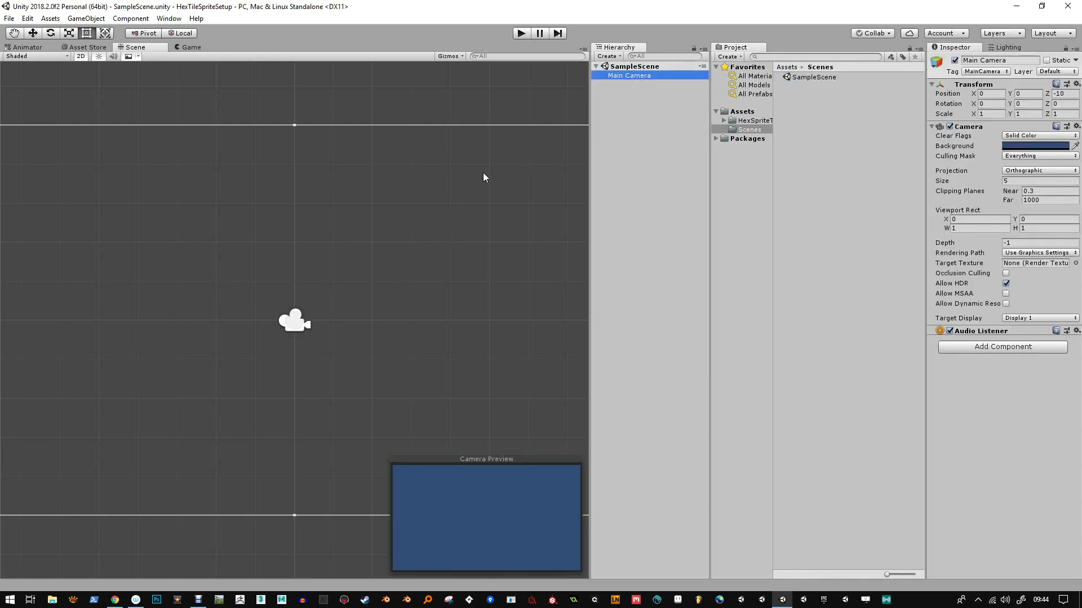
Open SampleScene from HexSpriteTiles_Setup > Scenes to load the hex island.
click(752, 120)
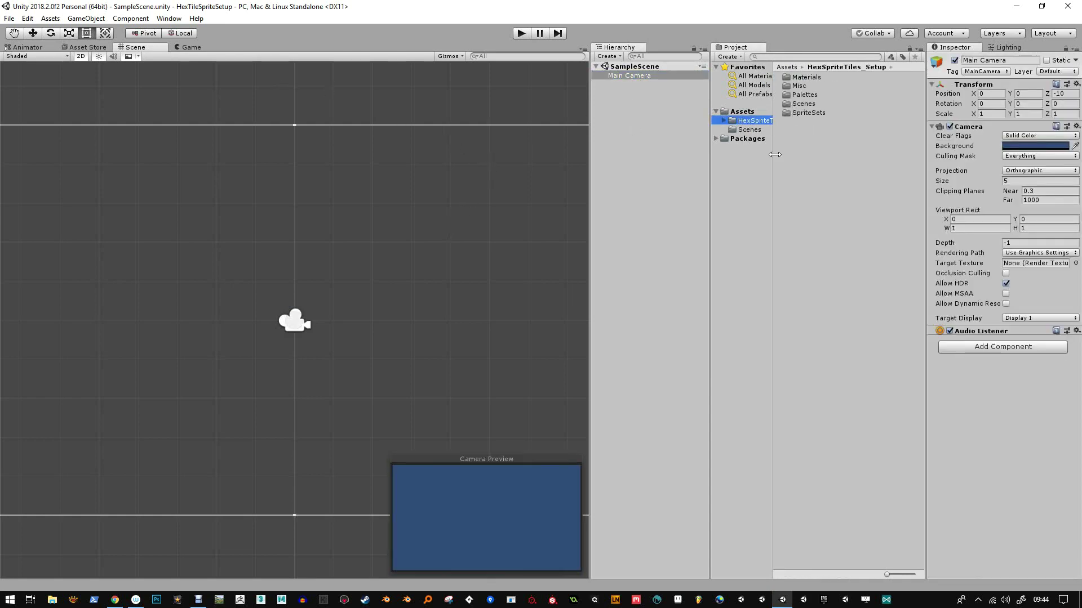
click(746, 131)
click(750, 121)
drag(773, 153, 823, 152)
click(724, 120)
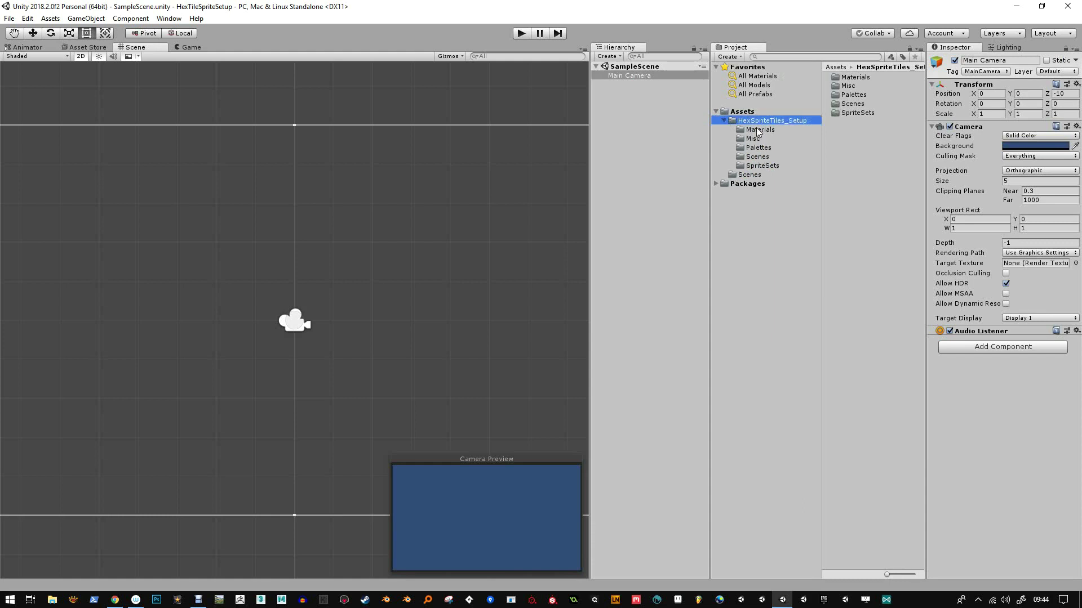
click(758, 157)
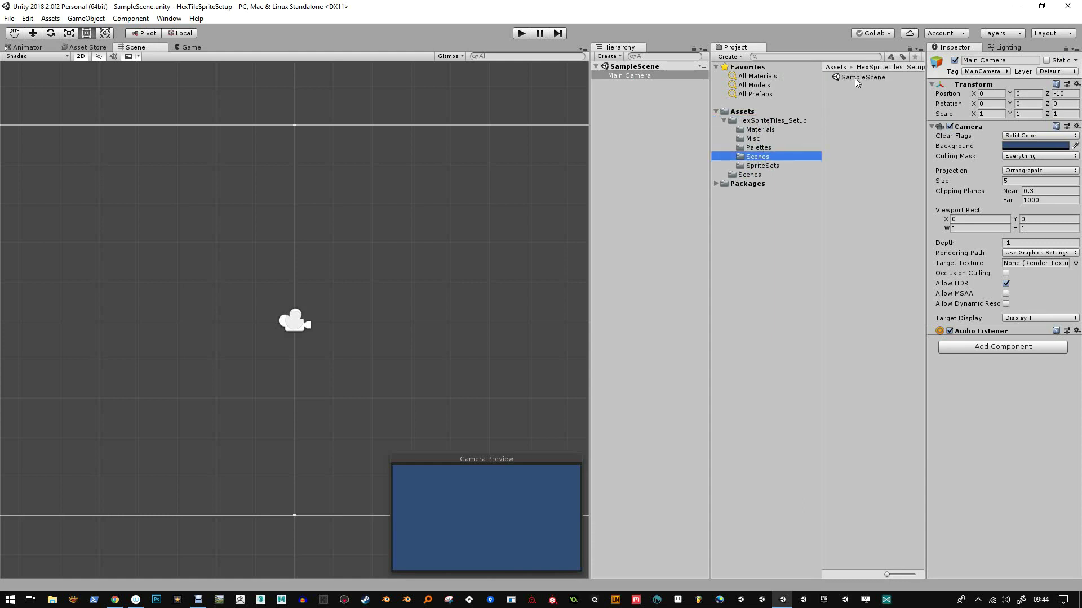
double_click(854, 77)
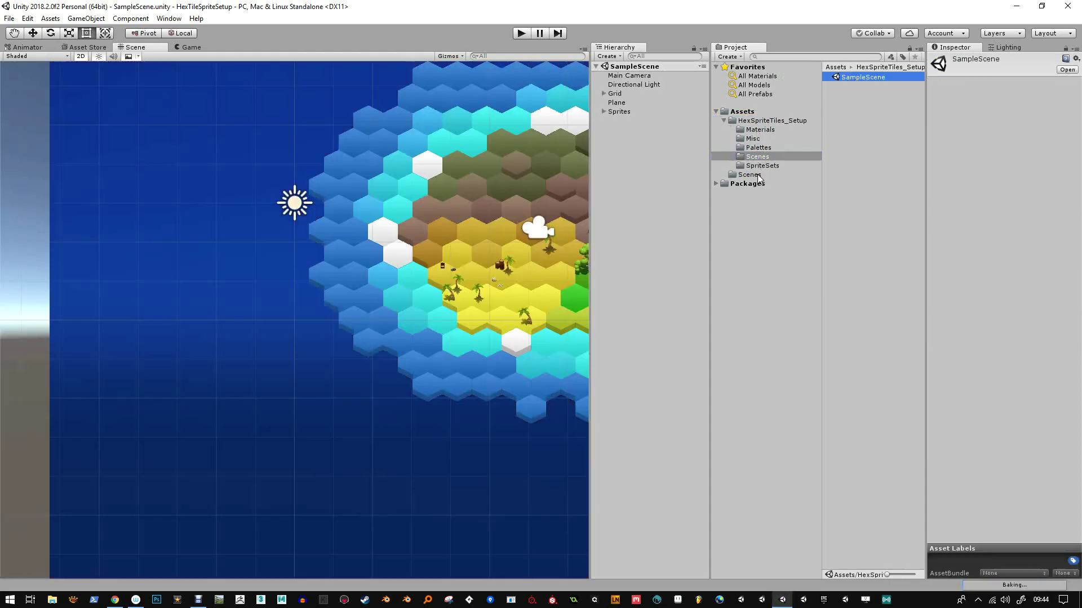
Expand HexSpriteTiles_Setup and pan the Scene view to centre the whole hex island.
click(757, 174)
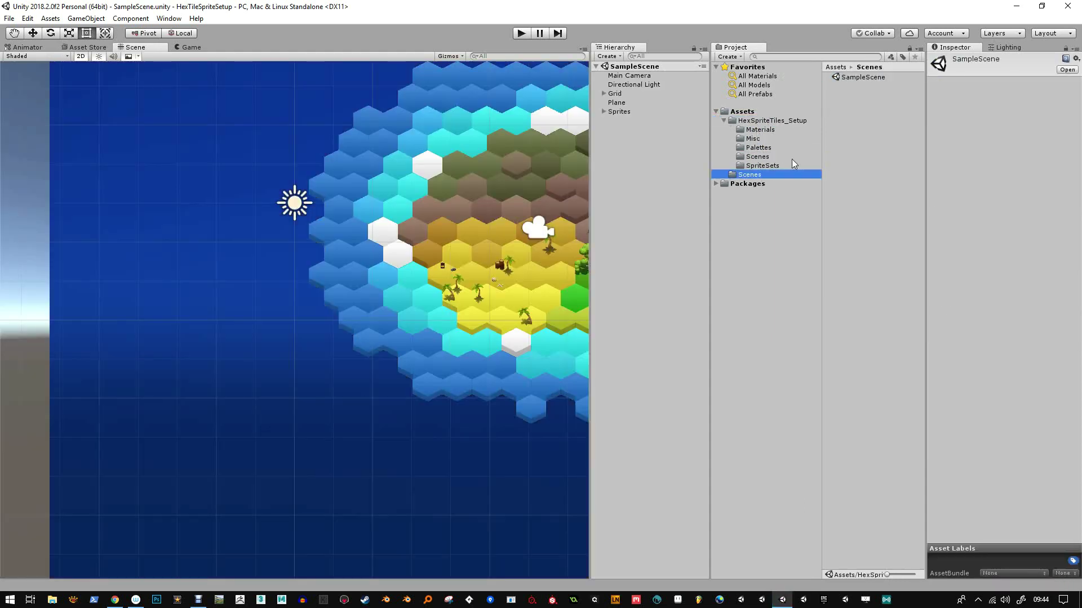
click(745, 122)
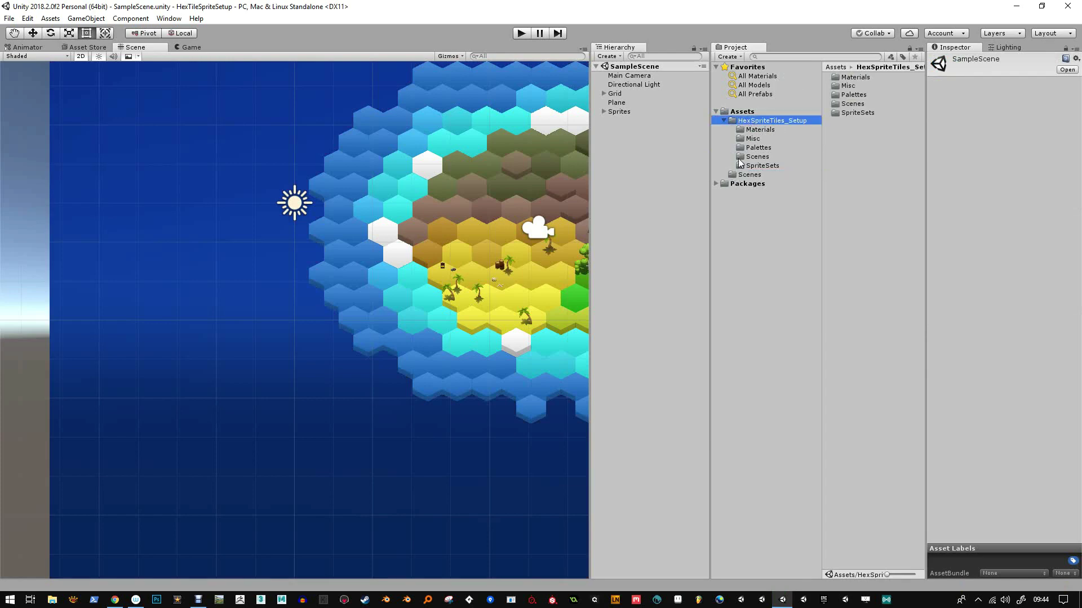
click(724, 121)
click(724, 121)
drag(512, 201, 309, 249)
scroll(381, 284, down, 1)
scroll(417, 321, up, 1)
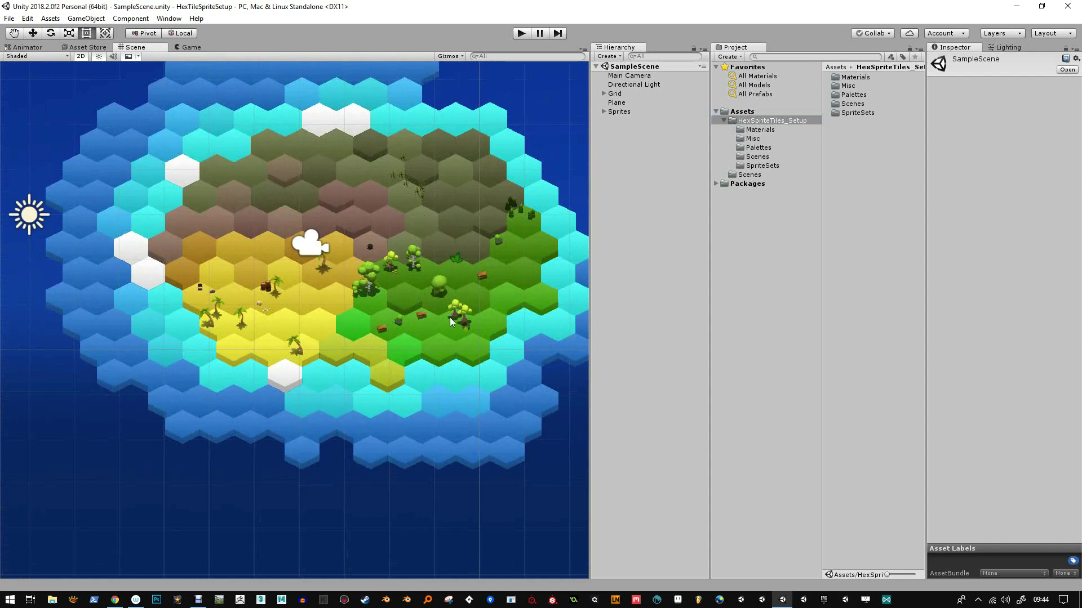
Open SpriteSets and expand HexTile_Sheet_BLANK, widening the list to show full sprite names.
click(856, 113)
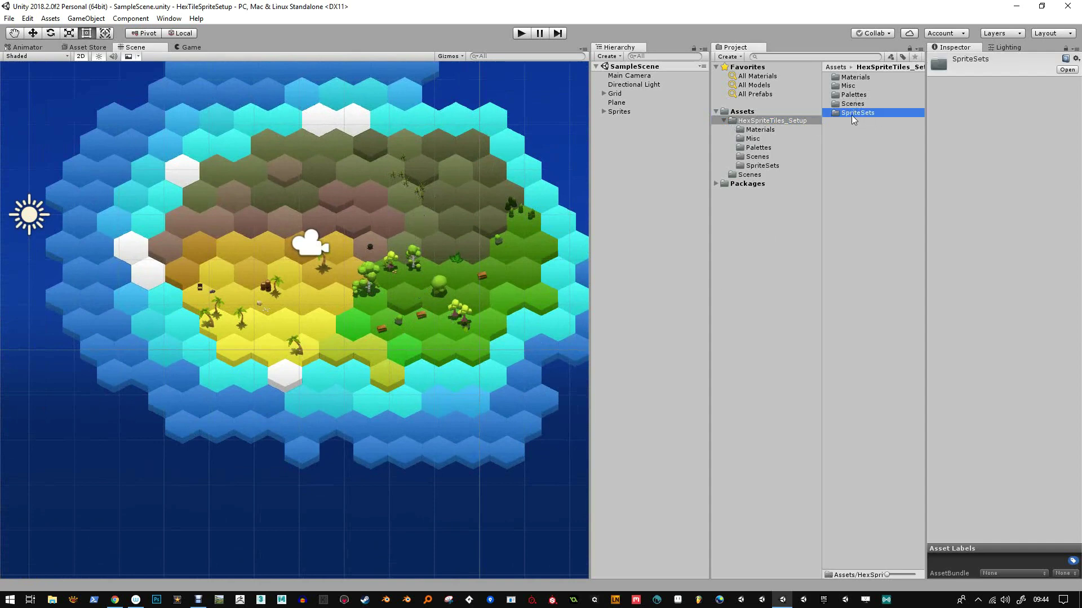
double_click(852, 114)
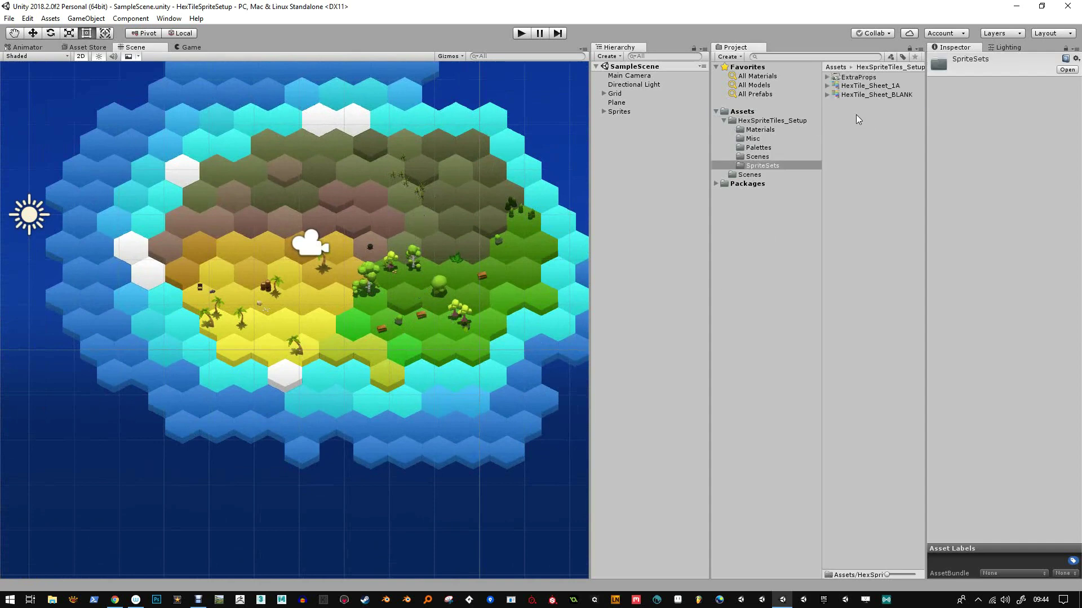
click(828, 96)
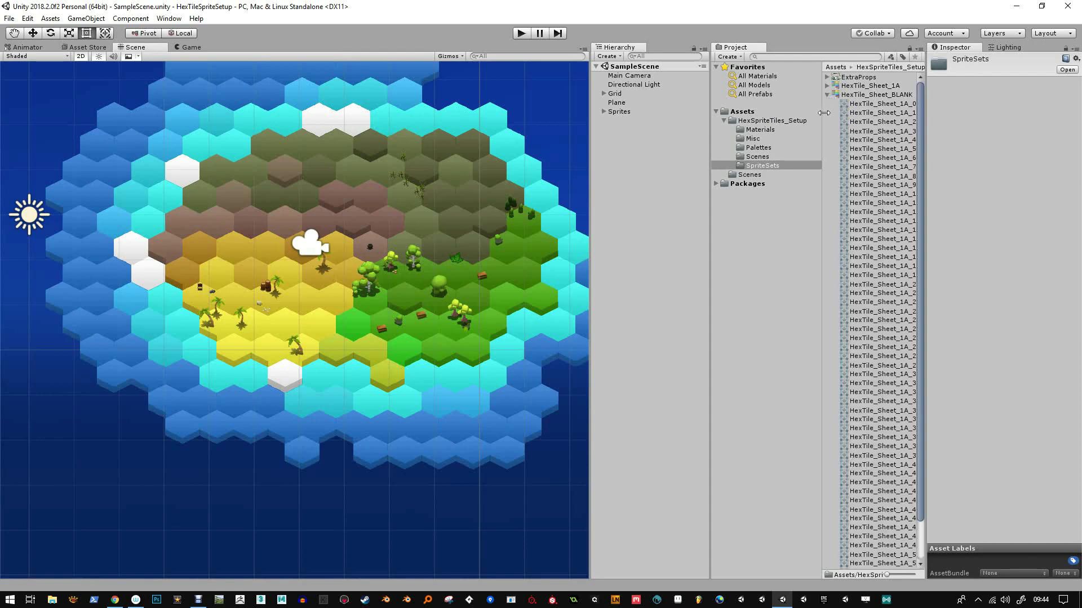
drag(824, 114, 775, 113)
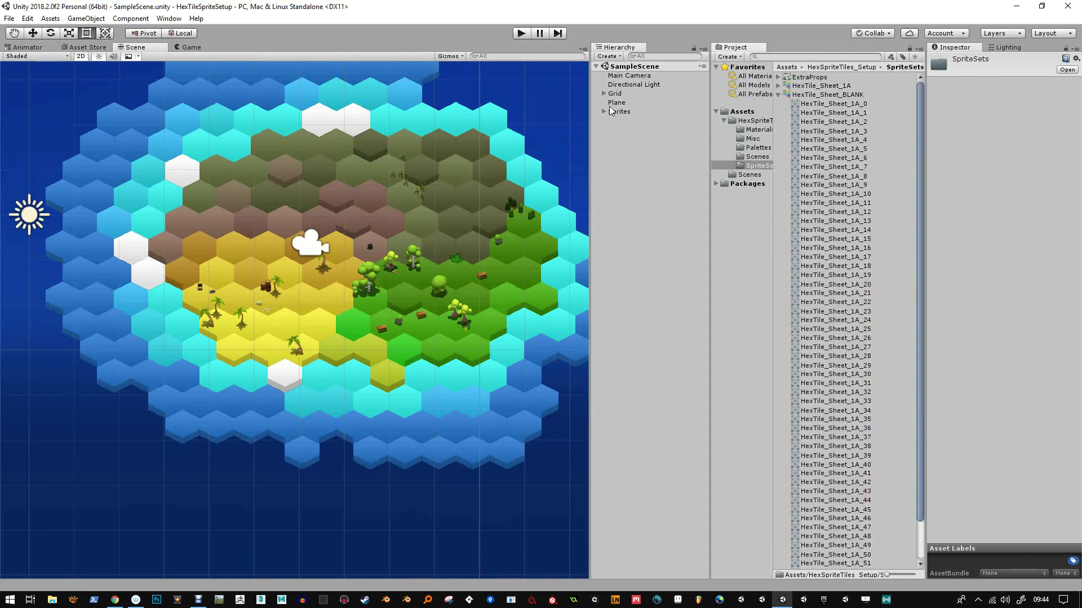
Inspect the ExtraProps_95 prop under Sprites and locate its sprite among the project assets.
click(604, 112)
click(632, 121)
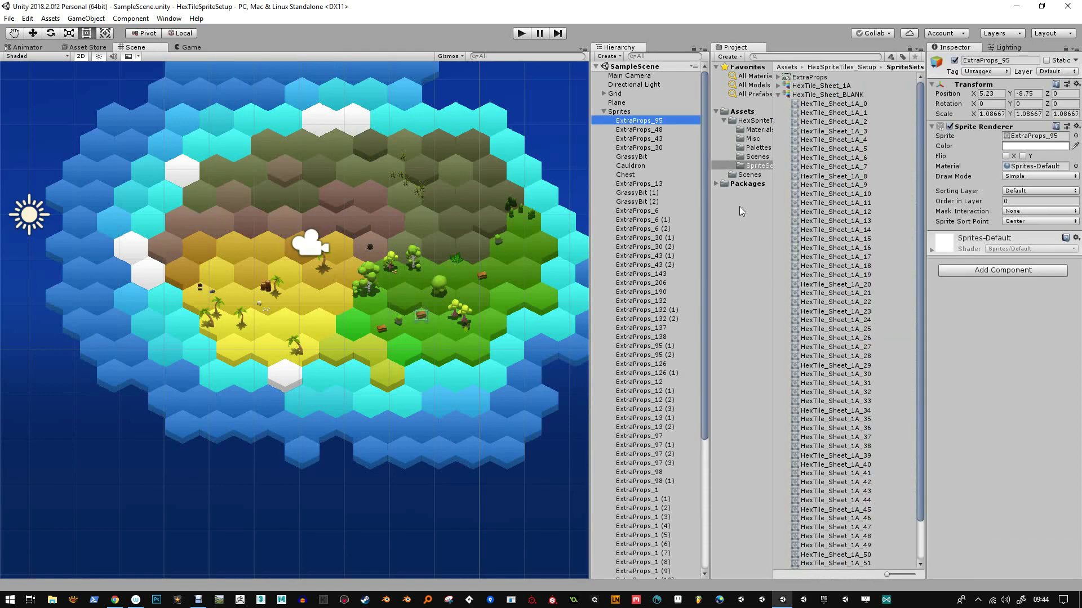
click(1043, 138)
drag(919, 264, 928, 141)
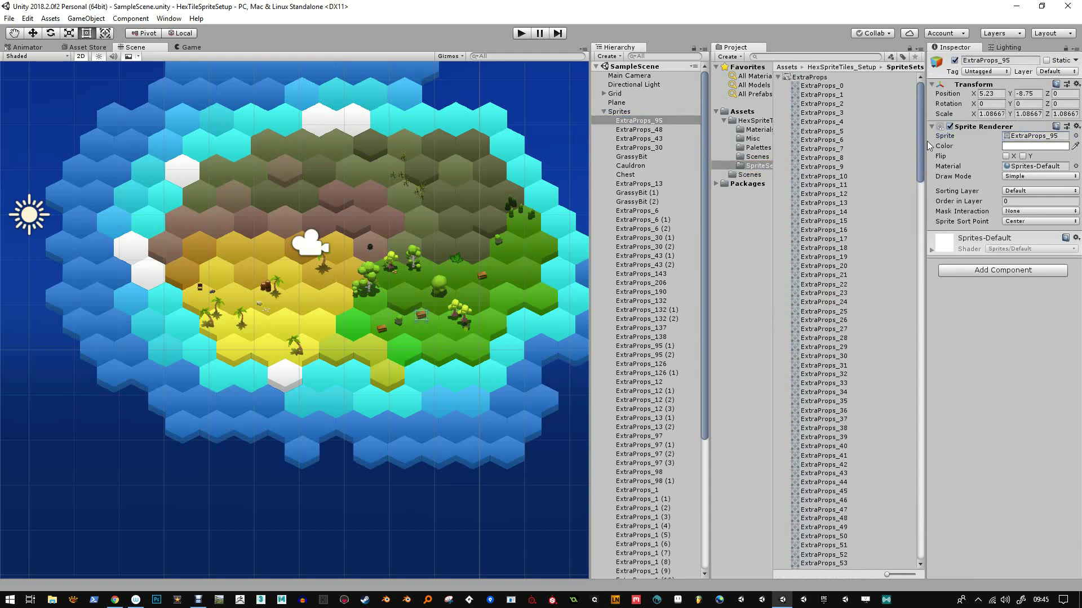
click(781, 78)
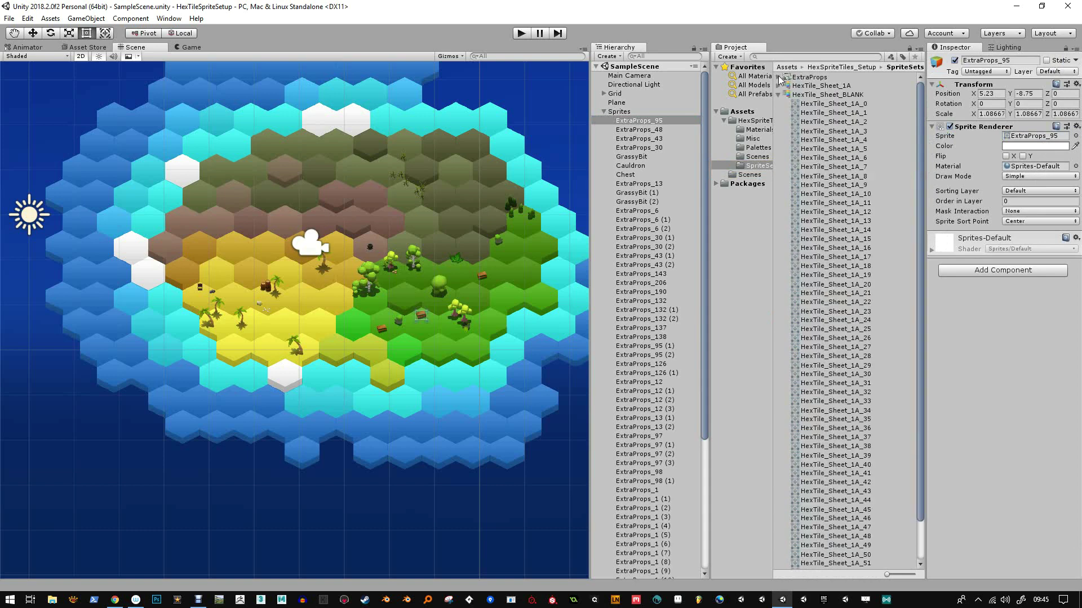
Inspect the Grid's BaseTiles tilemap and toggle it off and back on.
click(460, 385)
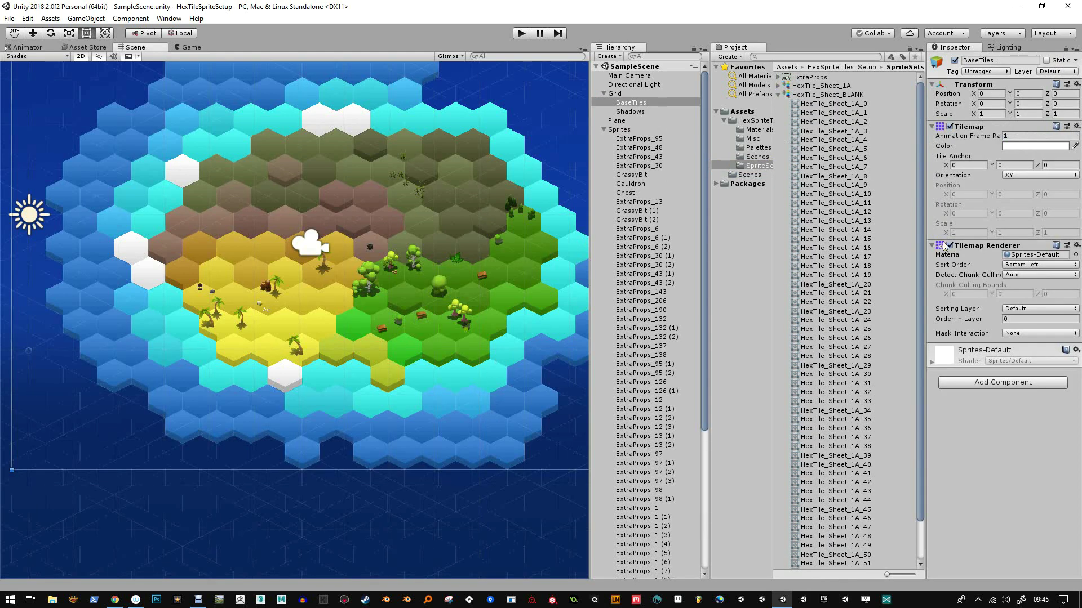
click(1022, 255)
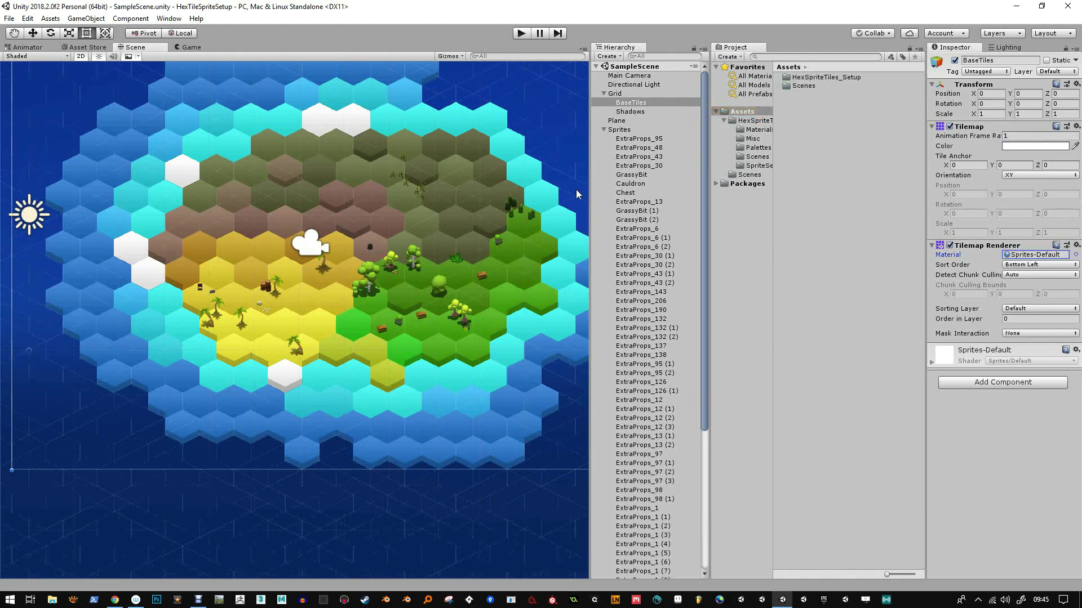
click(955, 61)
click(954, 61)
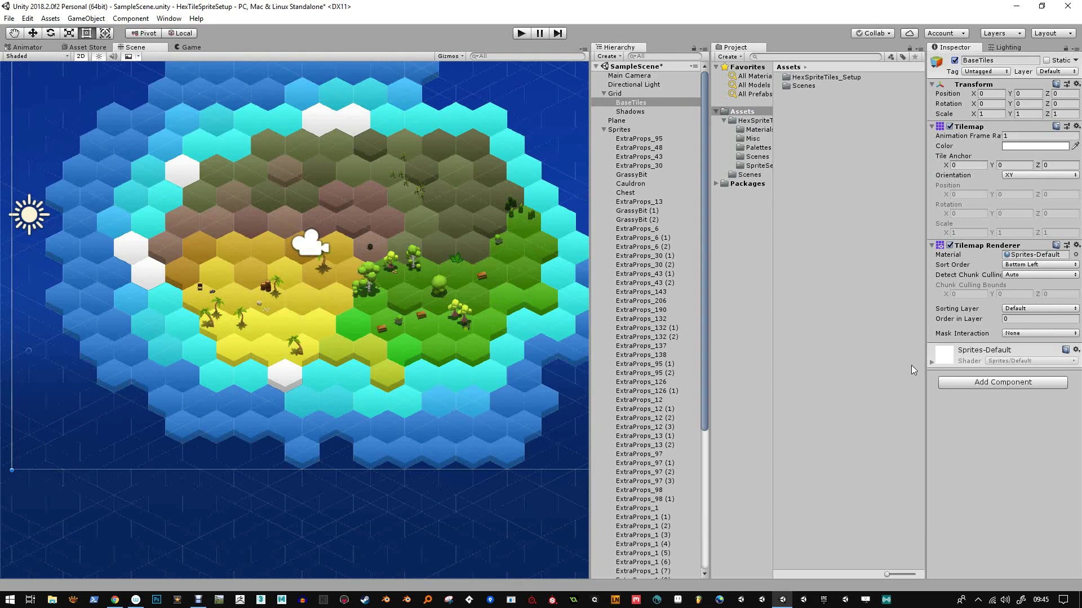
Expand BaseTiles' Sprites-Default material settings and widen the Inspector and folder tree.
click(930, 367)
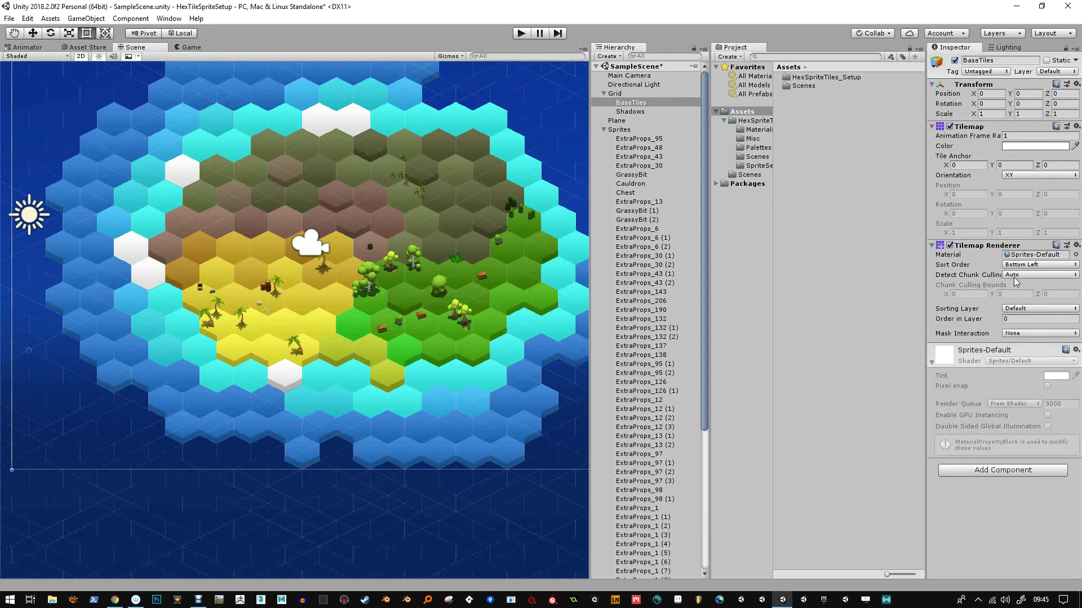
click(1021, 257)
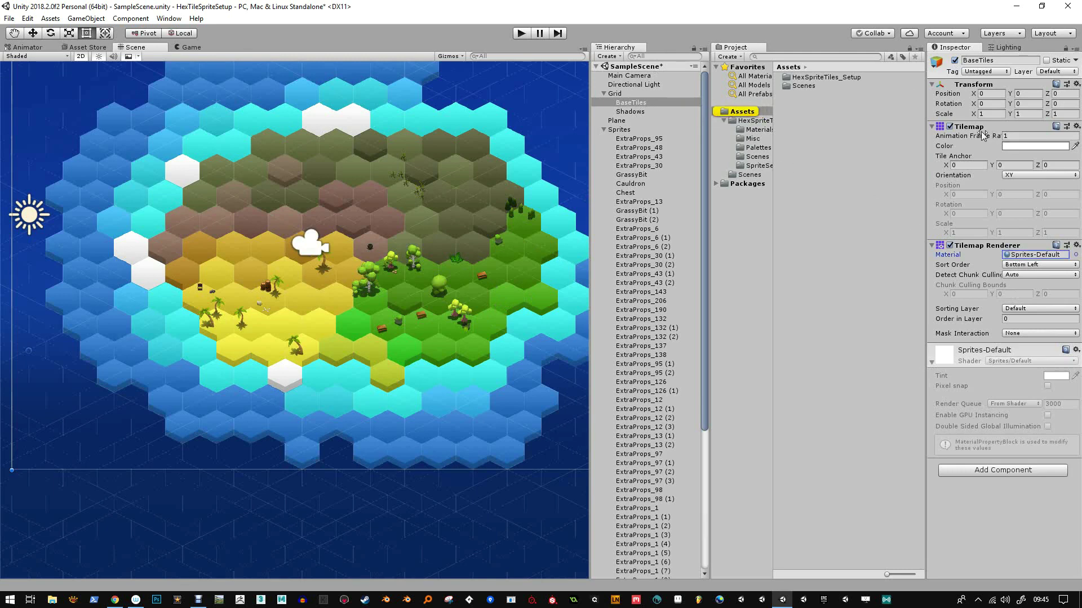
drag(926, 156, 965, 153)
drag(773, 156, 793, 157)
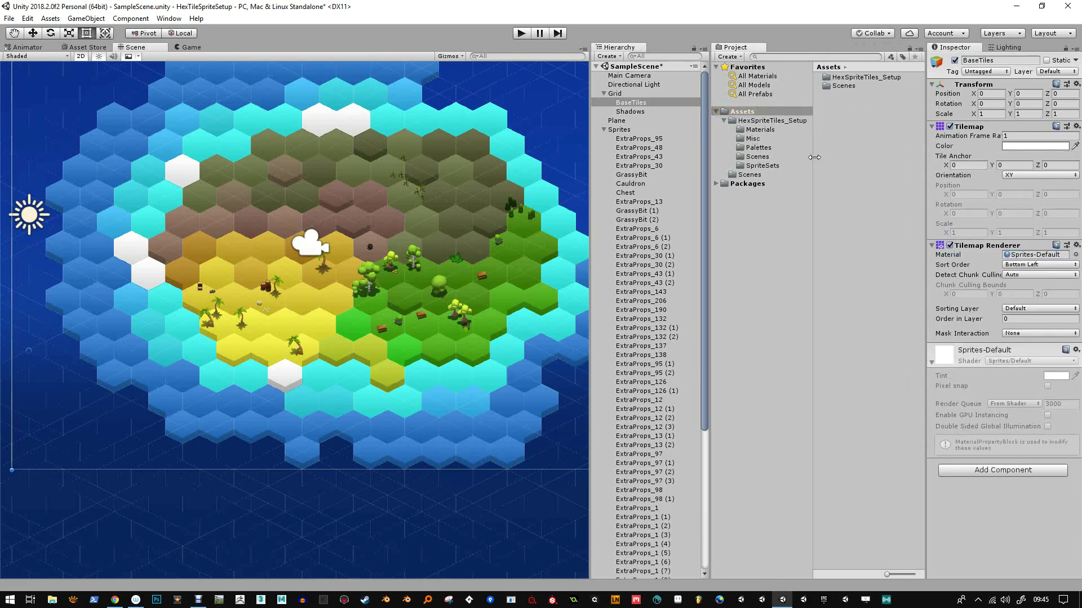
Compare the HexTile_Sheet_BLANK and HexTile_Sheet_1A texture settings in SpriteSets.
click(761, 166)
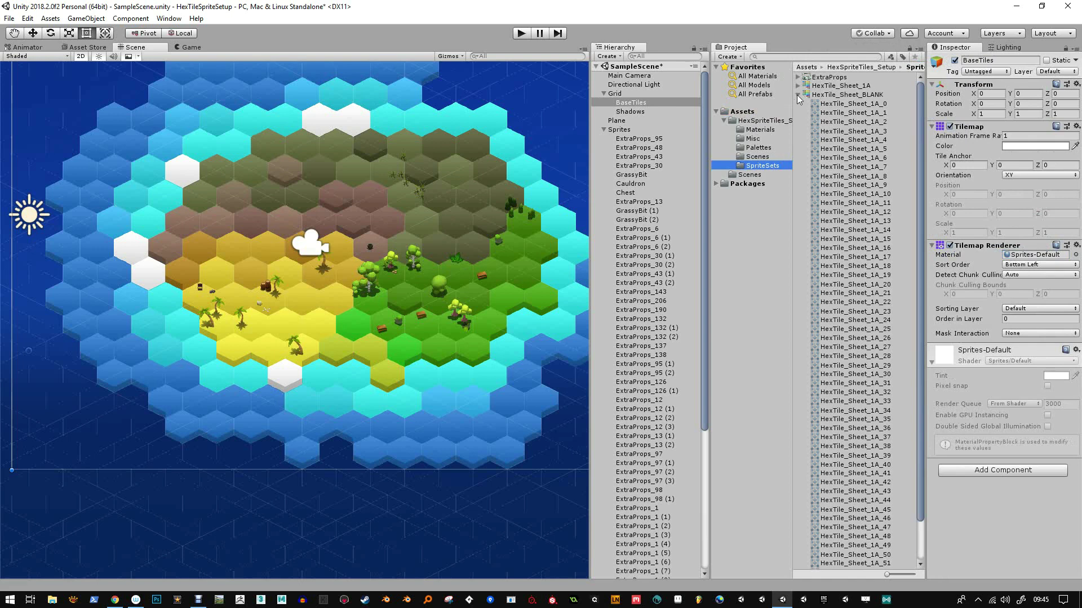
click(798, 94)
click(845, 95)
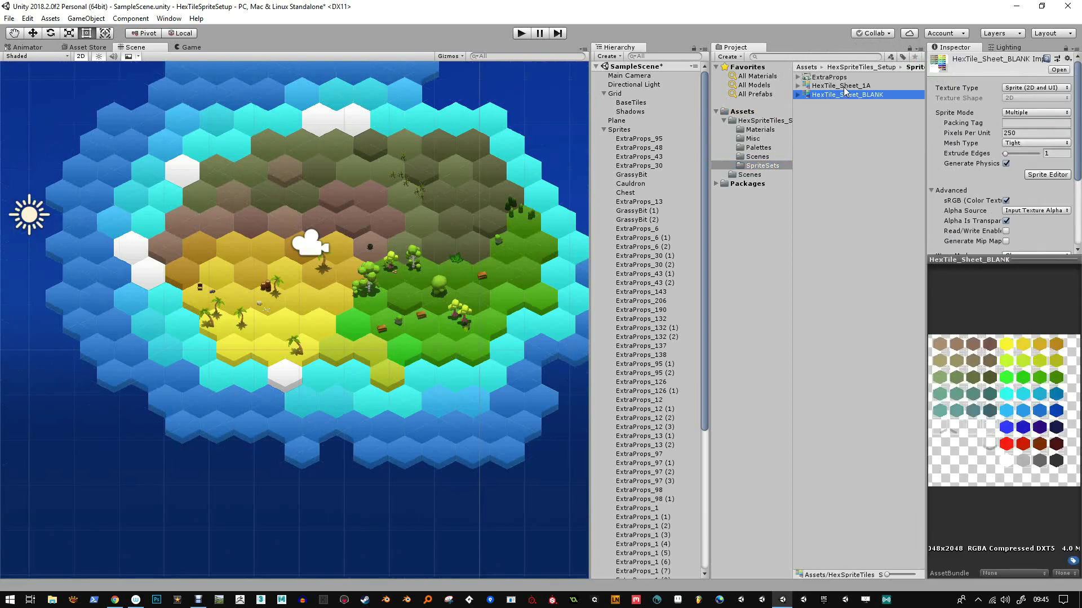
click(845, 86)
click(844, 94)
click(845, 86)
click(846, 94)
click(847, 86)
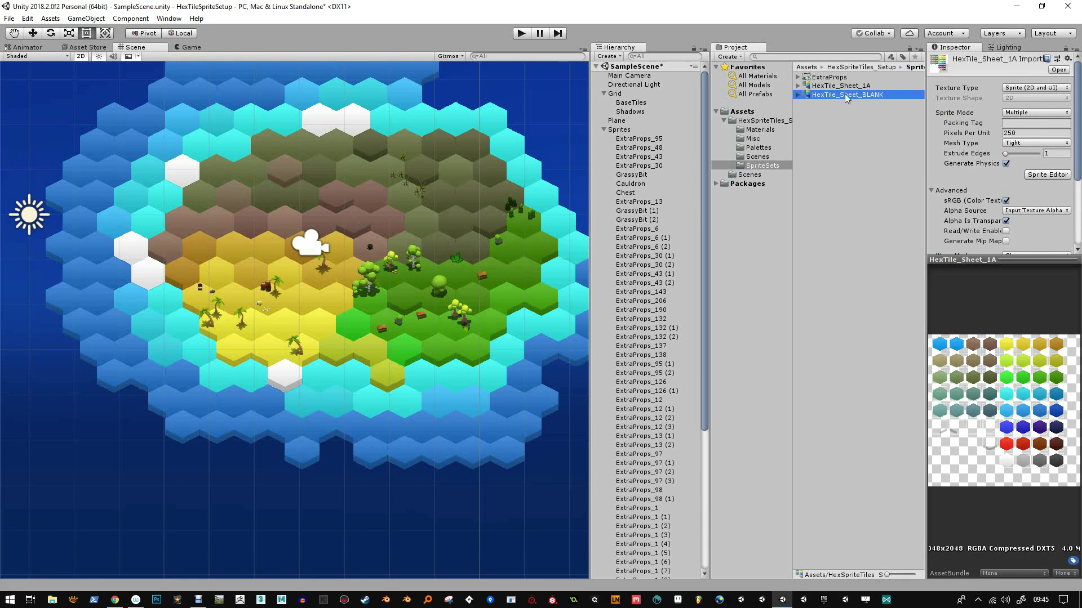
click(798, 86)
click(797, 86)
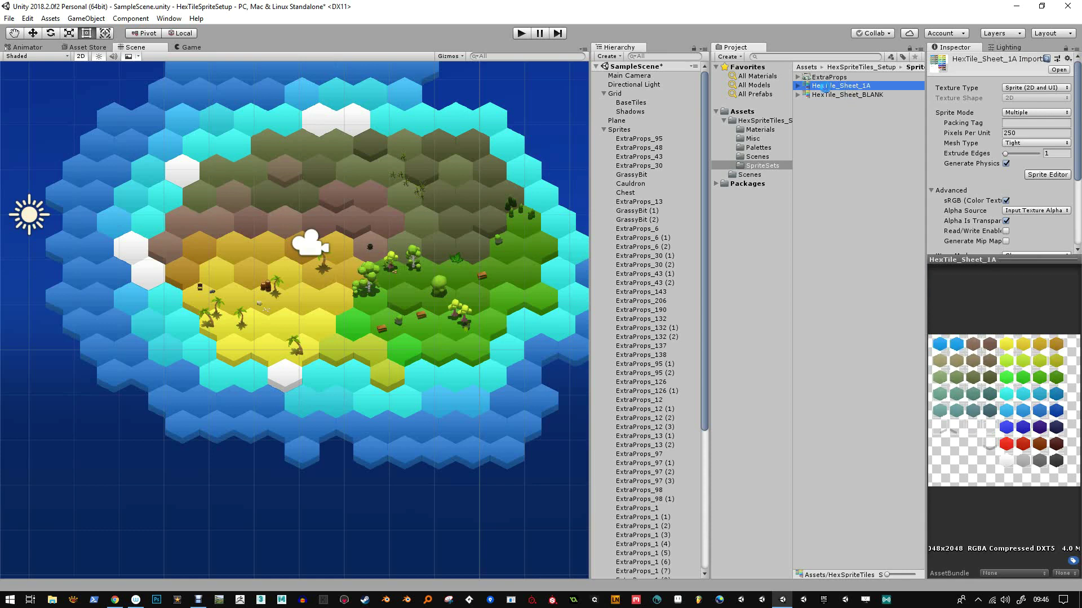
Duplicate HexTile_Sheet_1A as HexTile_Sheet_1A_backup.
key(ctrl+d)
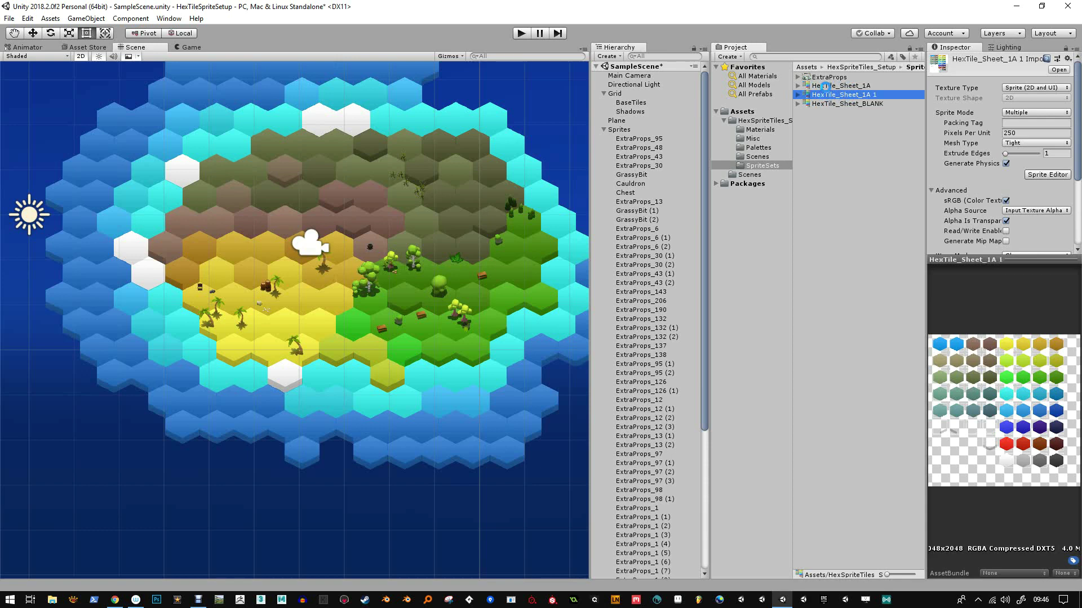
click(871, 96)
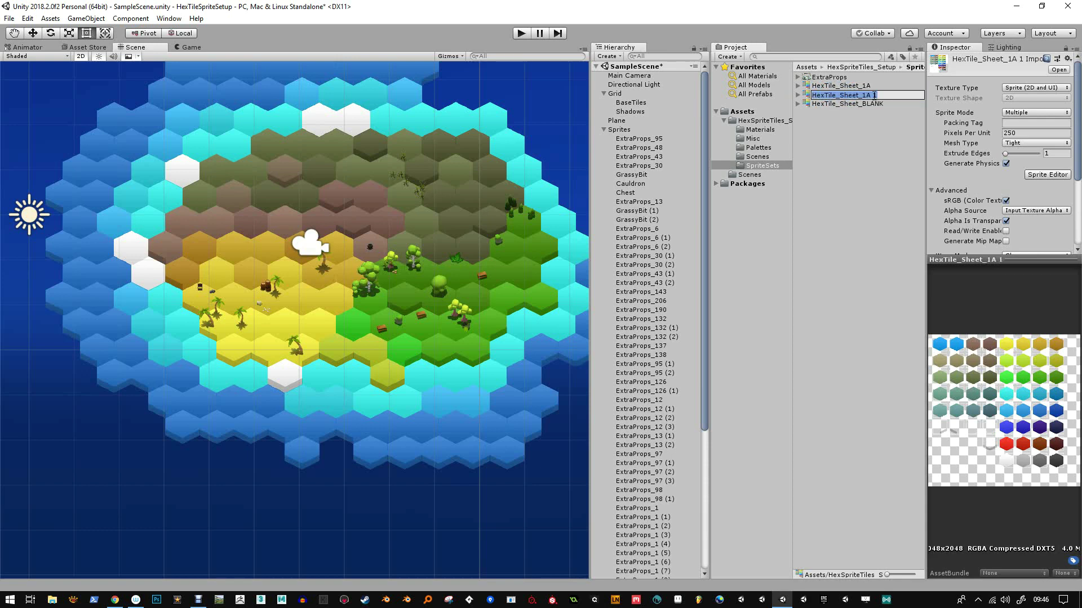
double_click(874, 95)
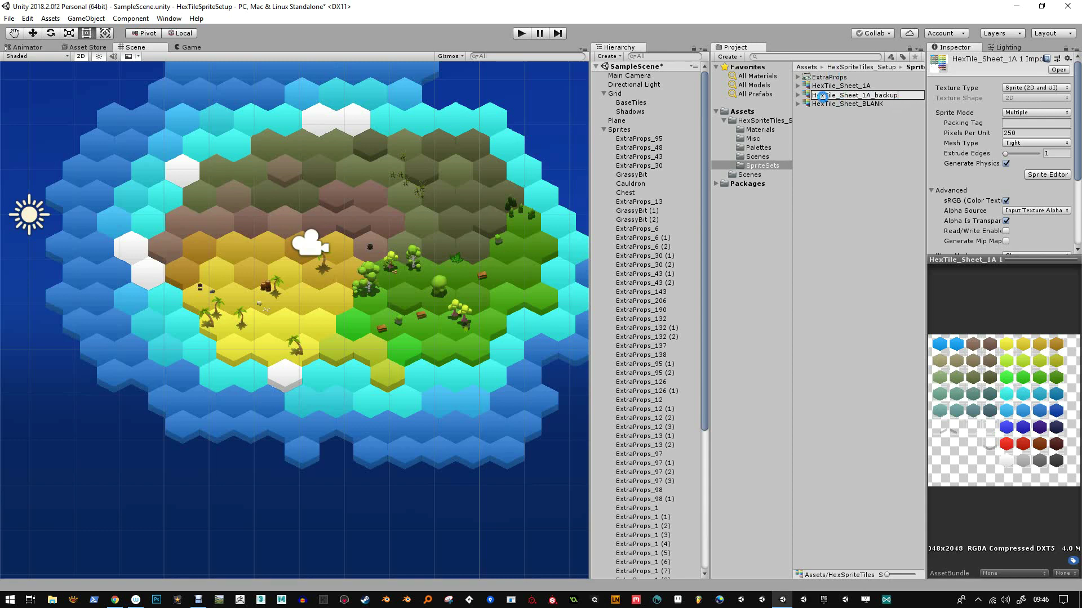
key(Return)
Expand the original HexTile_Sheet_1A and open it in the external image viewer.
click(862, 88)
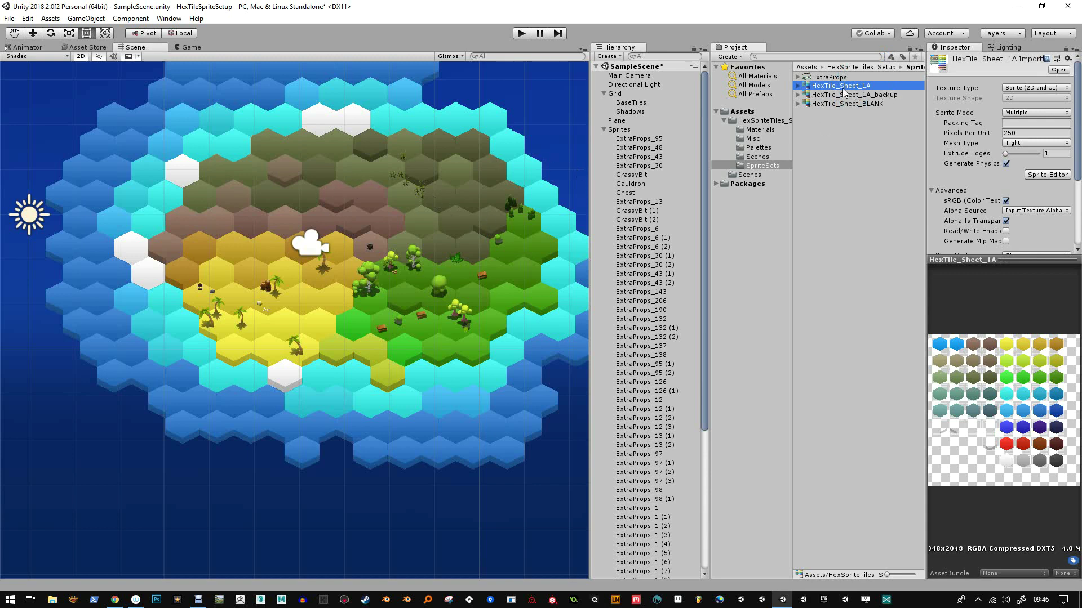
click(799, 87)
double_click(805, 85)
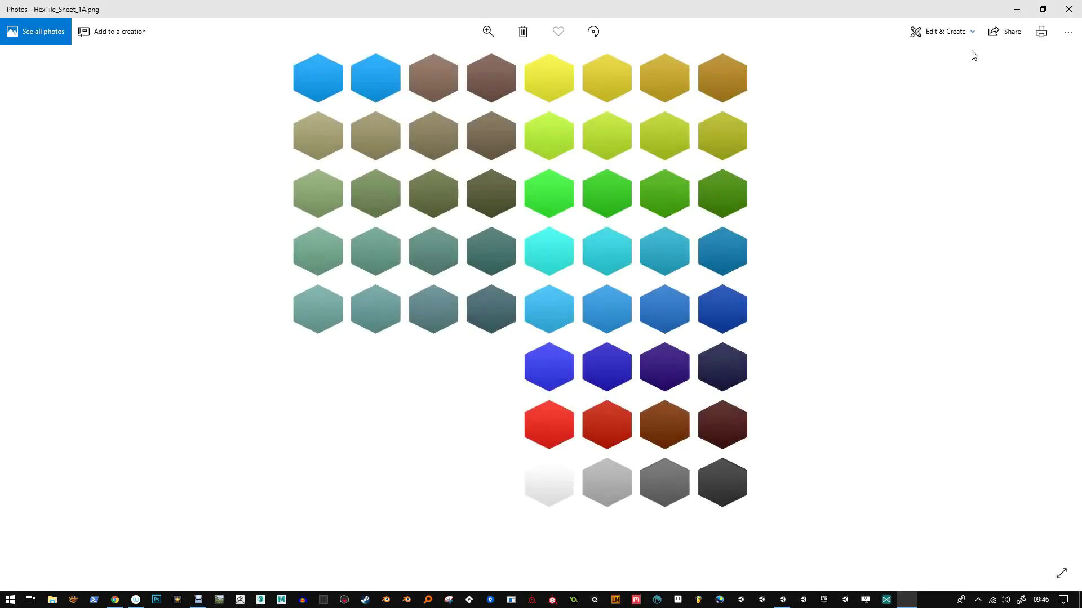
Open HexTile_Sheet_1A.png from Photos with Adobe Photoshop CC 2018.
click(1062, 35)
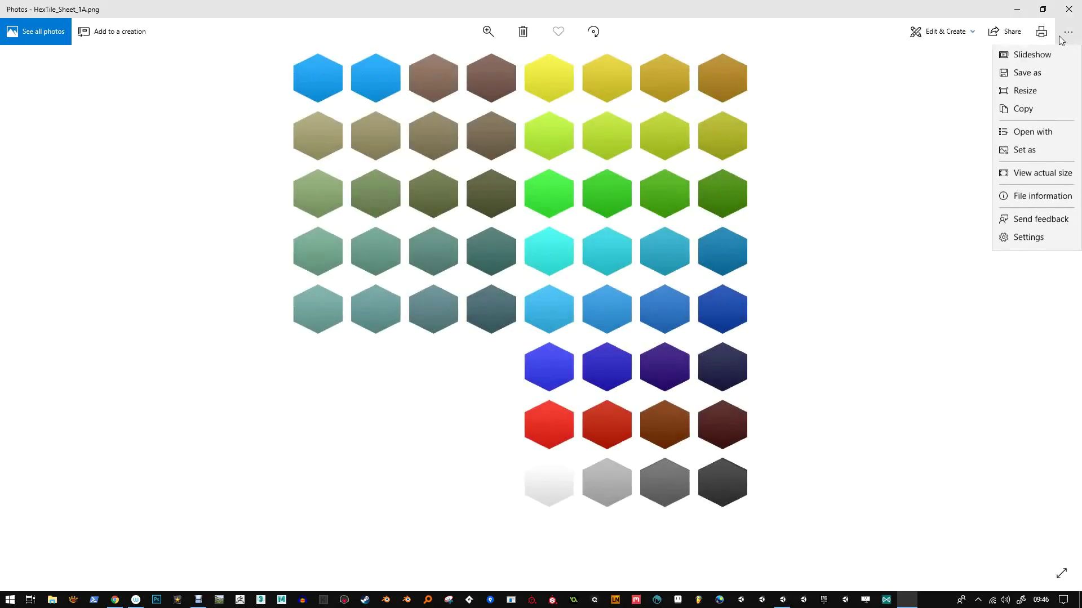
click(1031, 133)
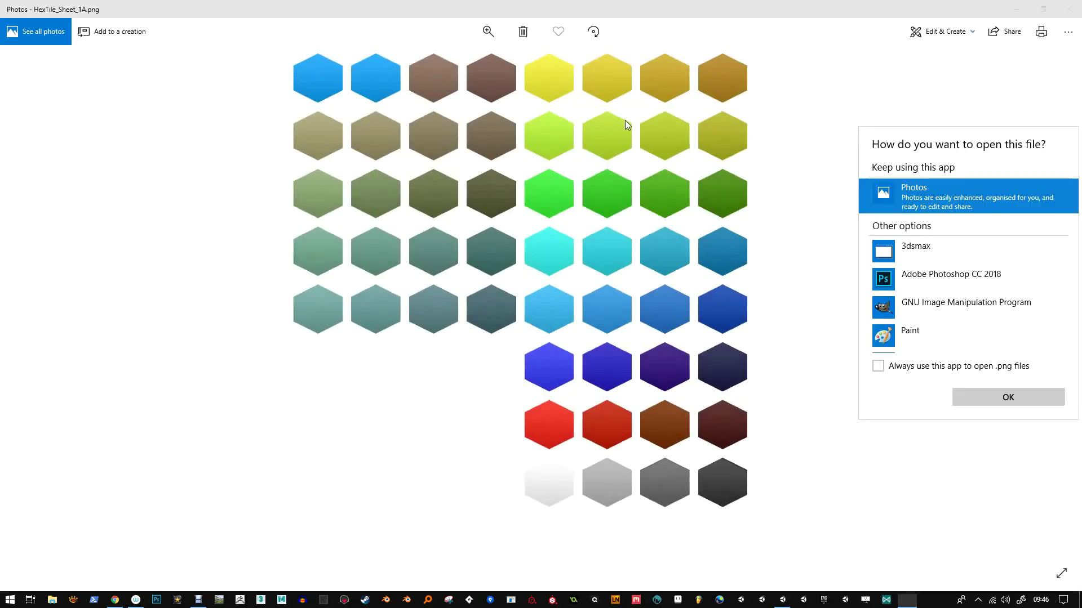
click(907, 286)
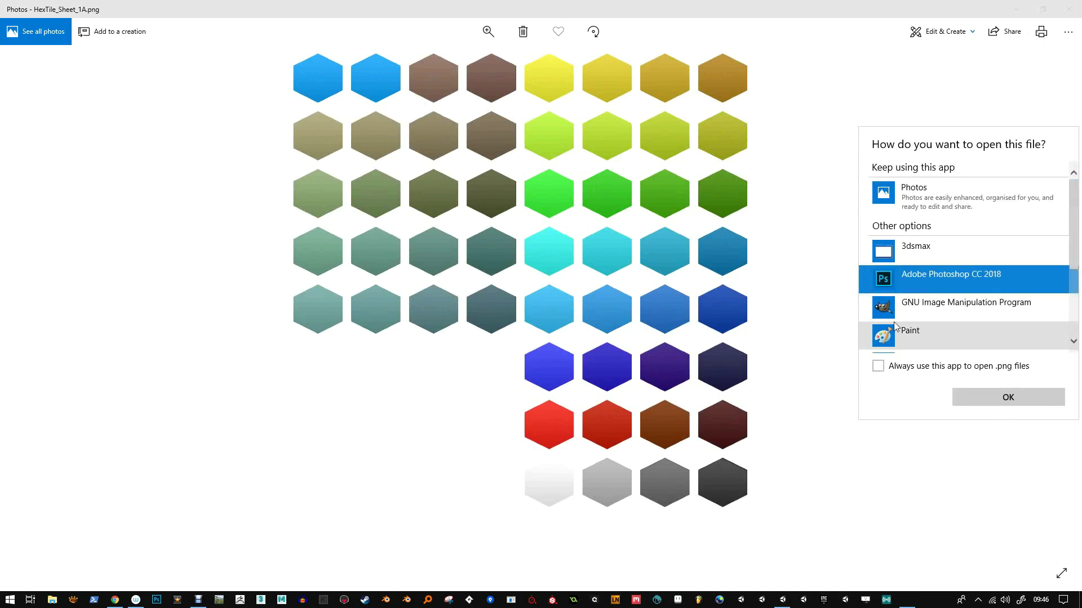
click(1007, 402)
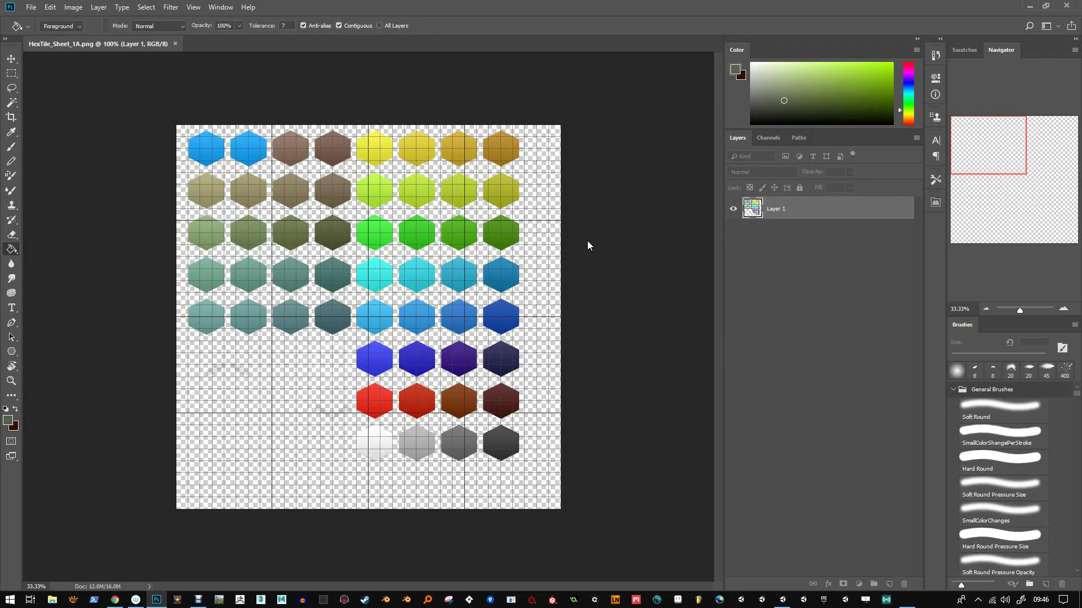
Zoom to about 110% and trial a rectangular selection on the second blue hexagon, then deselect.
drag(1020, 313, 1025, 310)
drag(1022, 225, 990, 170)
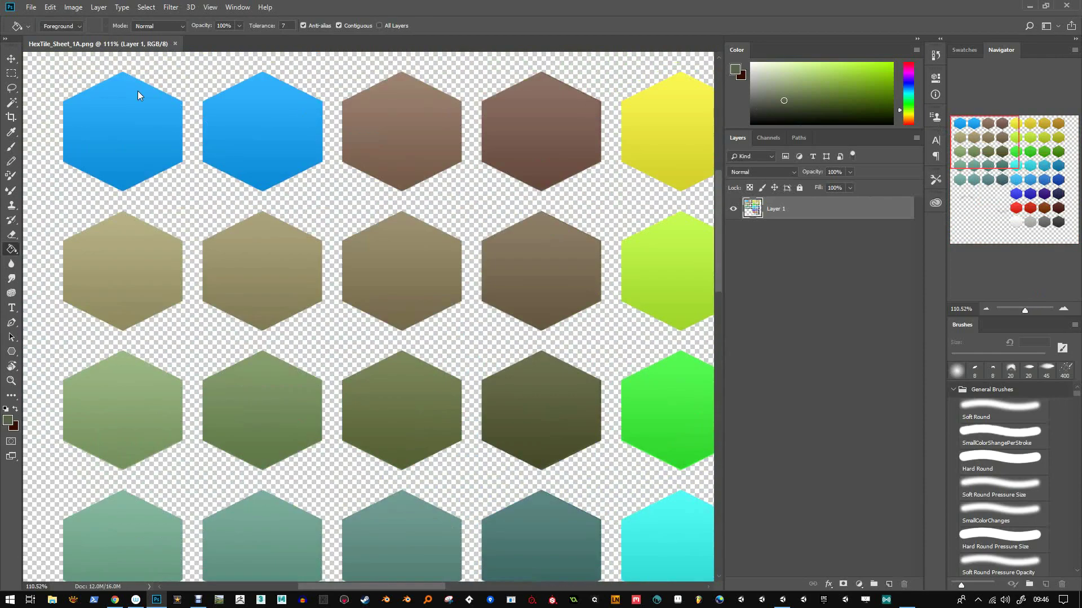
click(11, 73)
drag(199, 65, 328, 205)
click(330, 208)
Select the third hexagon row and copy it onto a new Layer 2.
drag(477, 315, 508, 304)
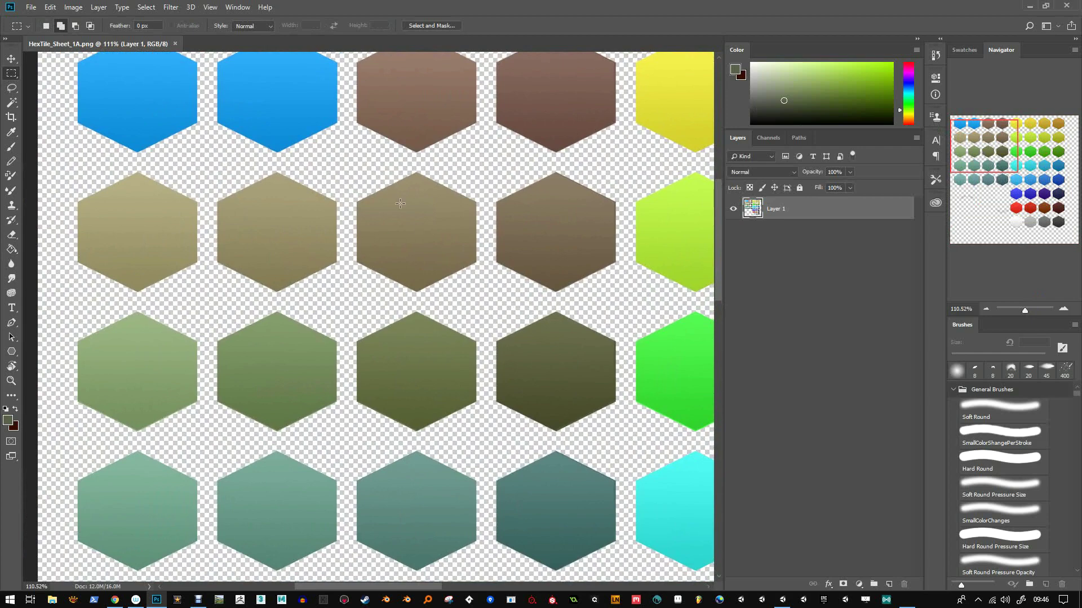
drag(427, 294, 338, 218)
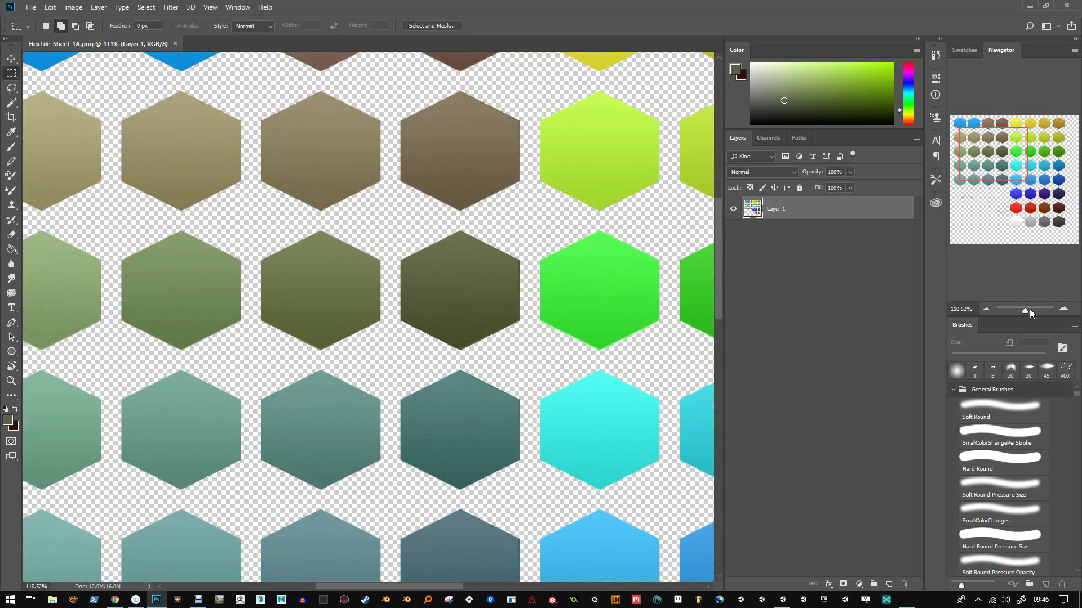
drag(1029, 309, 1021, 307)
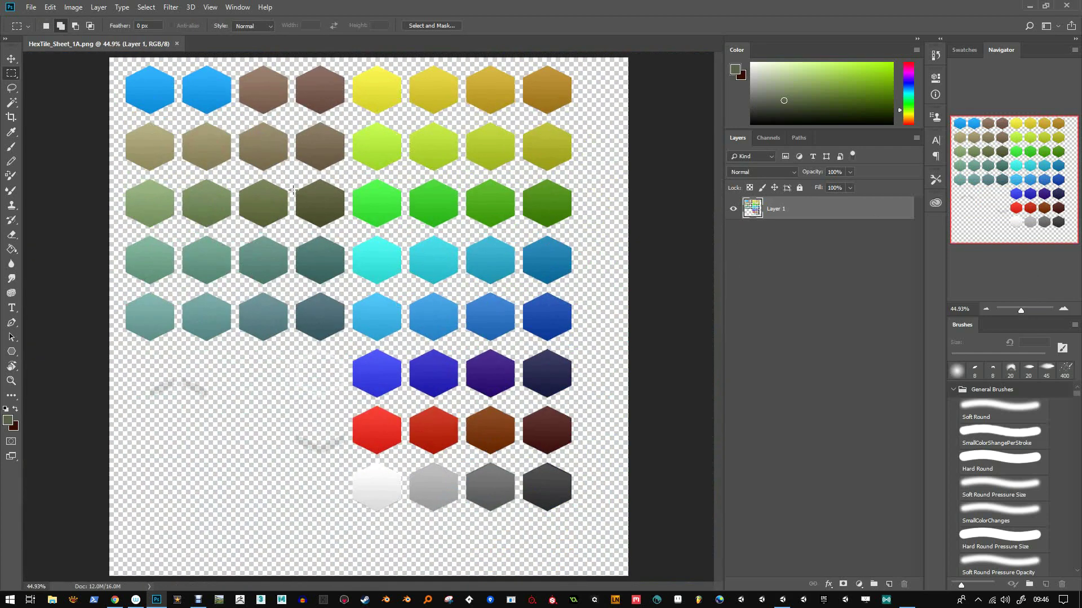
drag(120, 176, 581, 230)
key(ctrl+j)
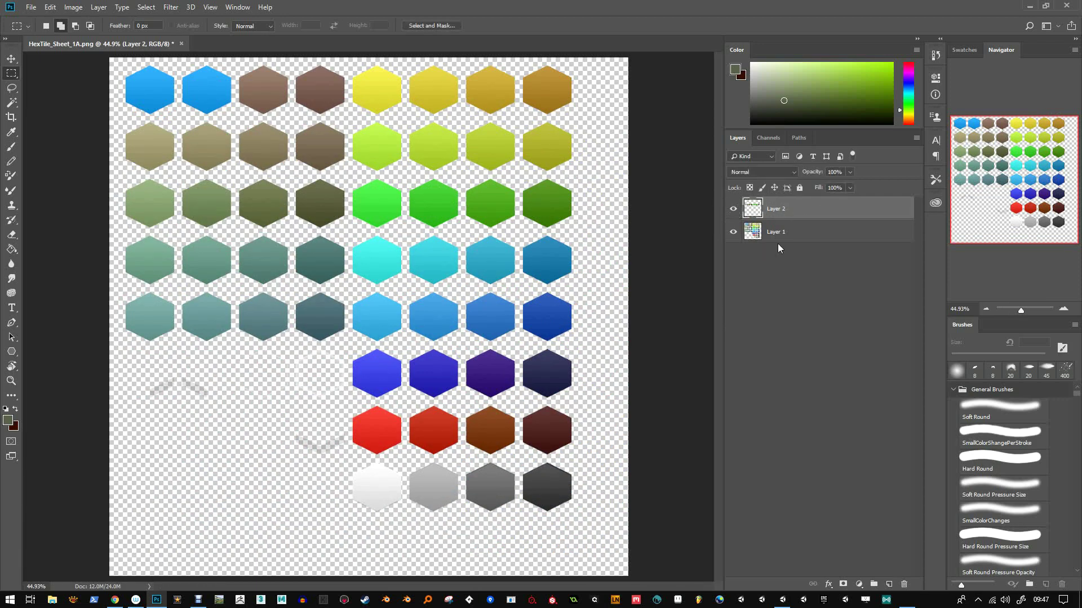
Lock Layer 2's transparent pixels, pick the Brush tool and hide Layer 1.
click(1025, 309)
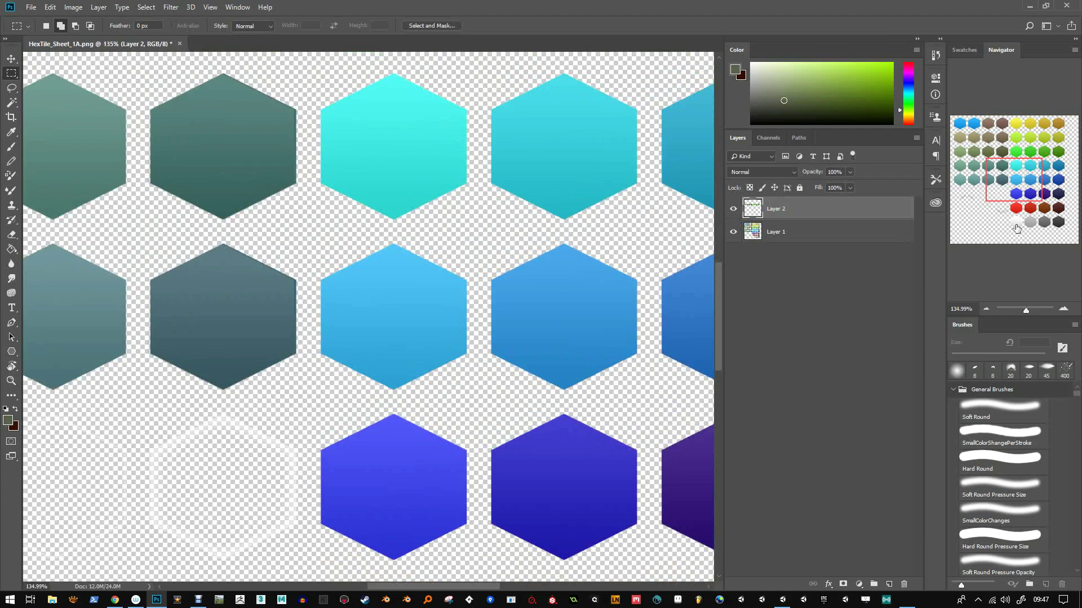
drag(1011, 213, 1017, 172)
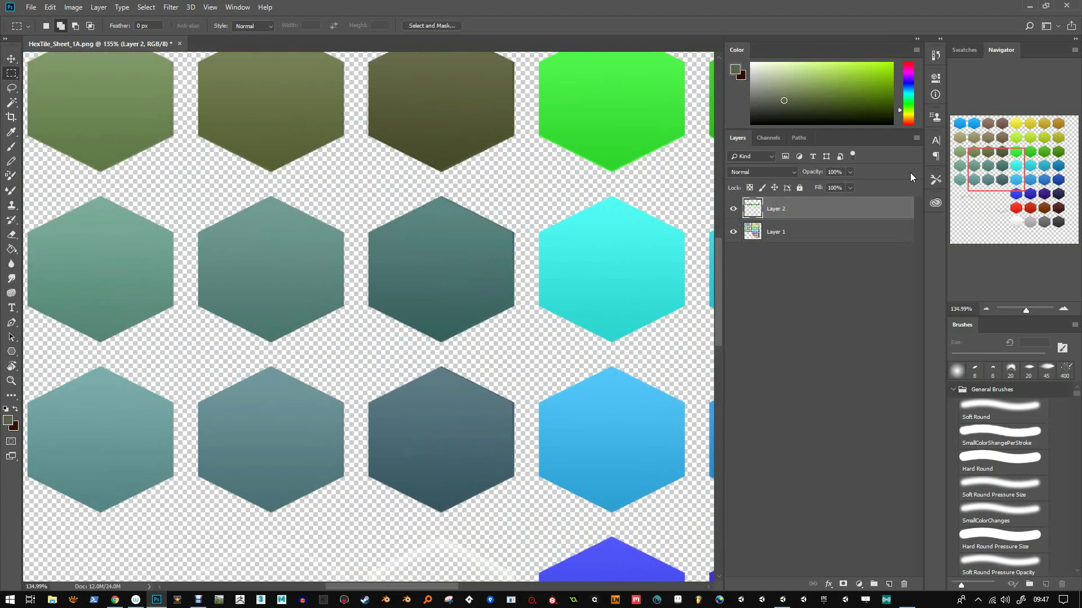
click(749, 188)
drag(1026, 308, 1015, 309)
key(b)
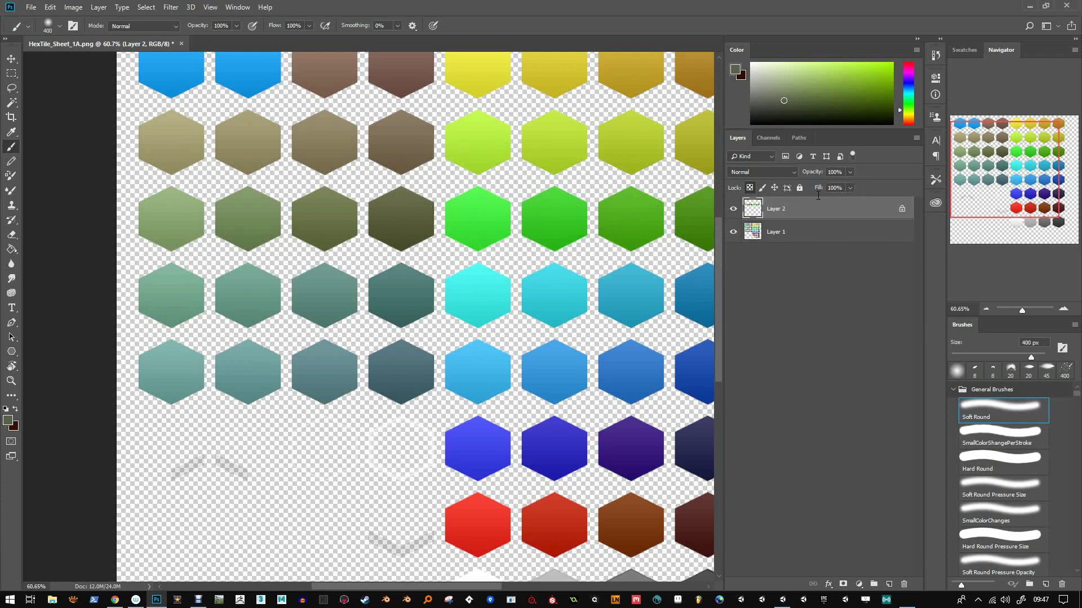
drag(1025, 310, 1020, 309)
click(733, 232)
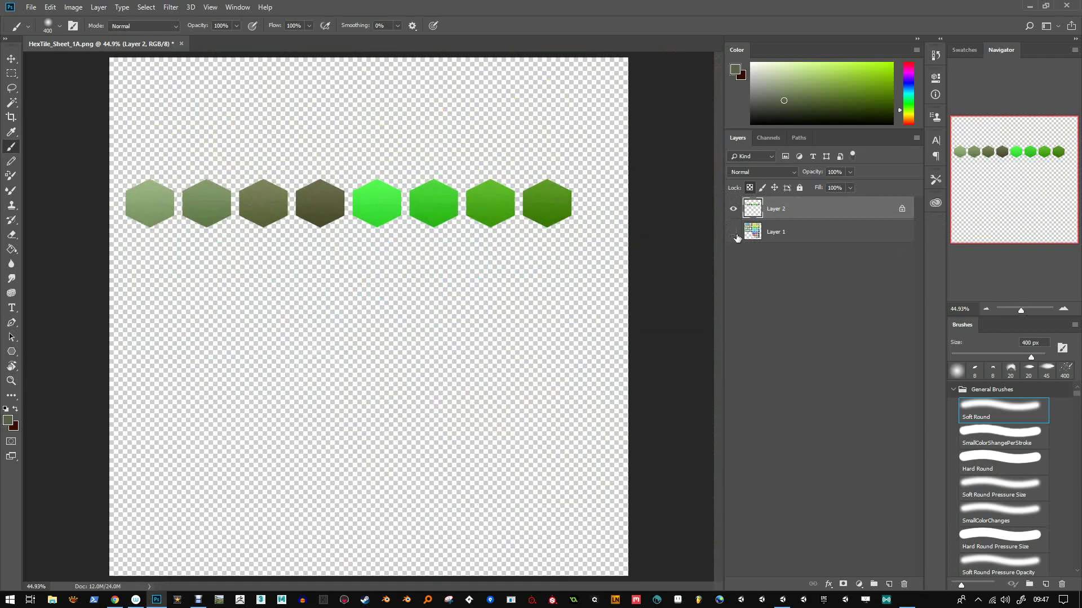
Paint the last and sixth green hexagons darker with a darker green at 20% opacity.
click(761, 110)
click(780, 104)
drag(536, 217, 553, 210)
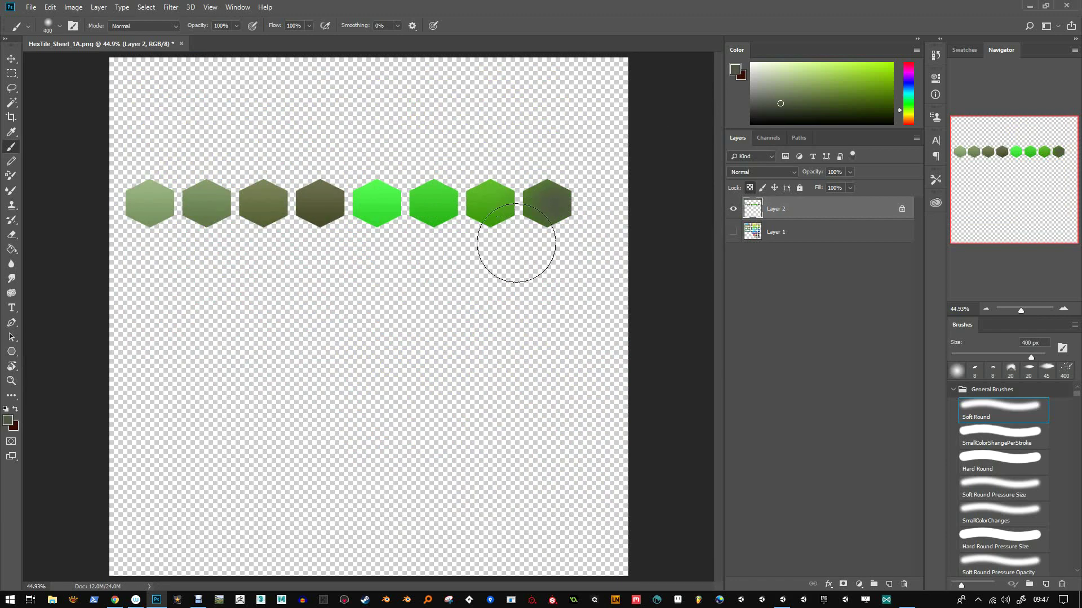
key(2)
drag(417, 183, 432, 203)
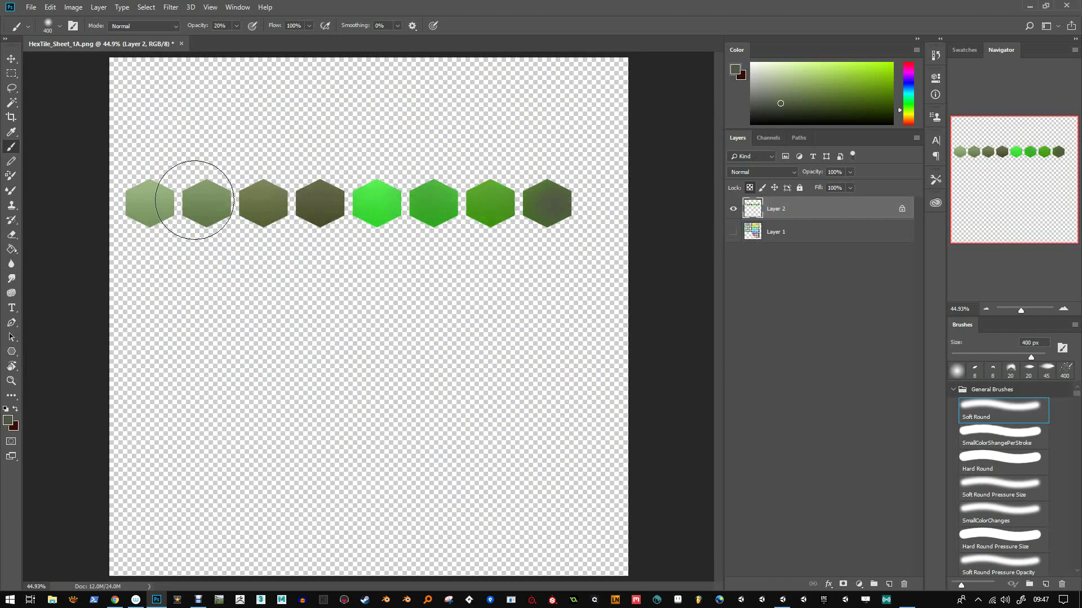
Add texture to the second hexagon with a 200 px Sampled Brush 175 1.
right_click(331, 248)
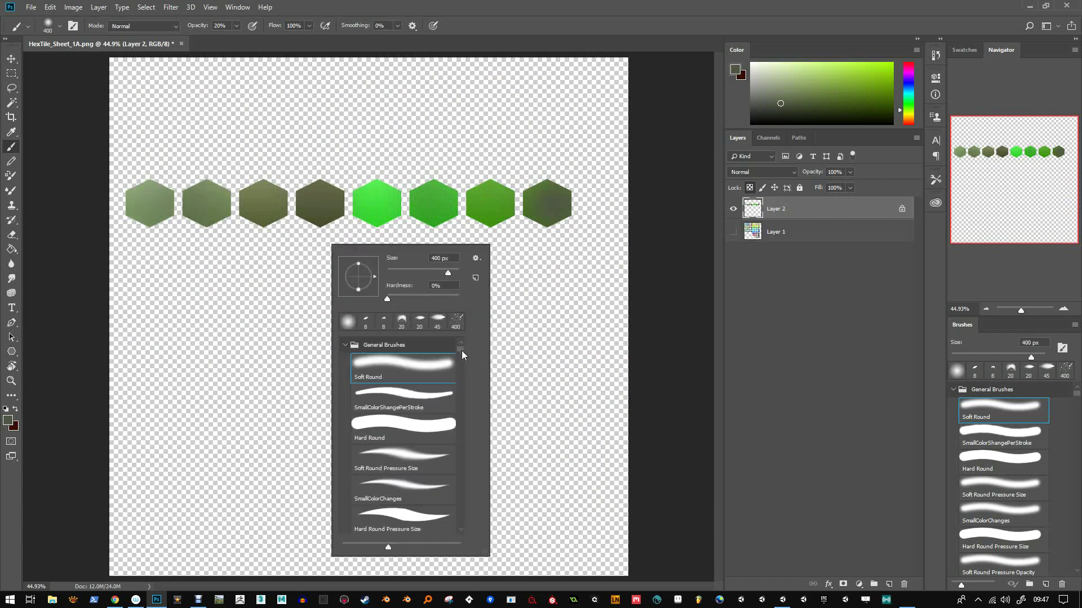
drag(462, 361, 463, 420)
click(430, 377)
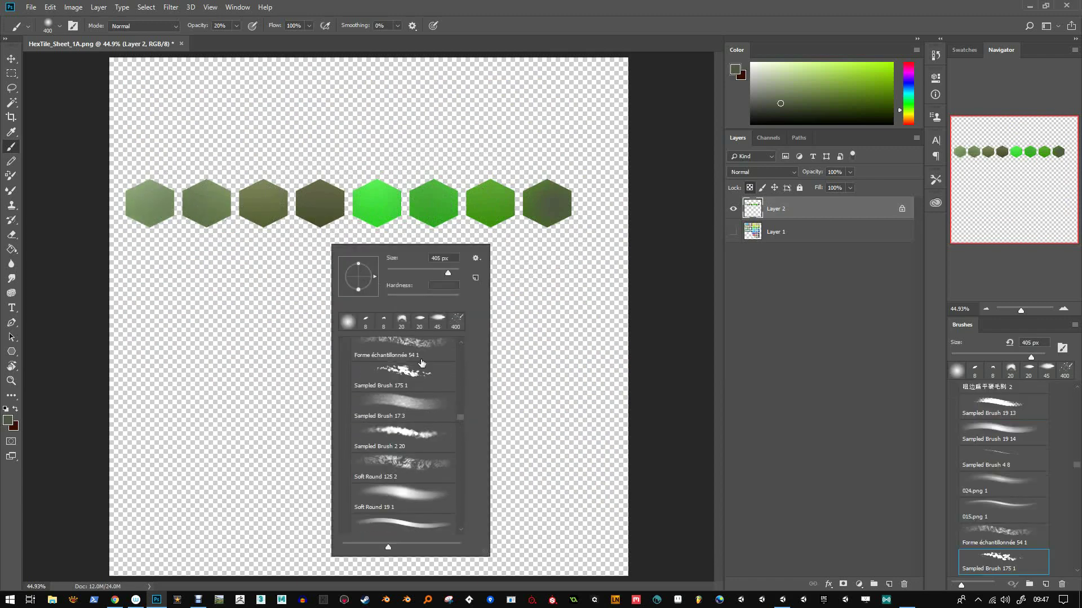
click(152, 200)
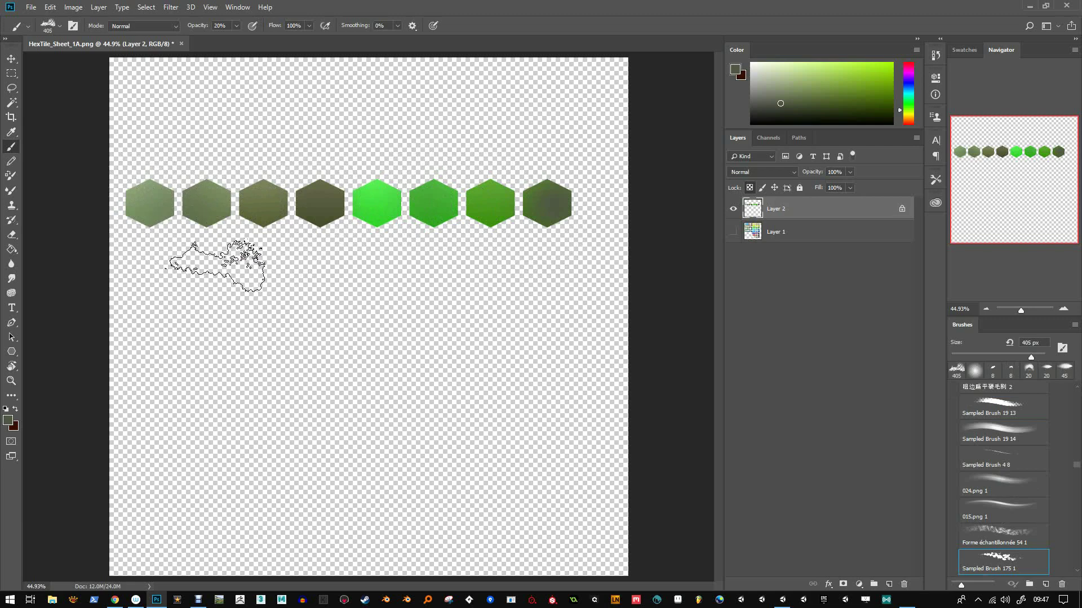
key(bracketleft)
key(bracketleft)
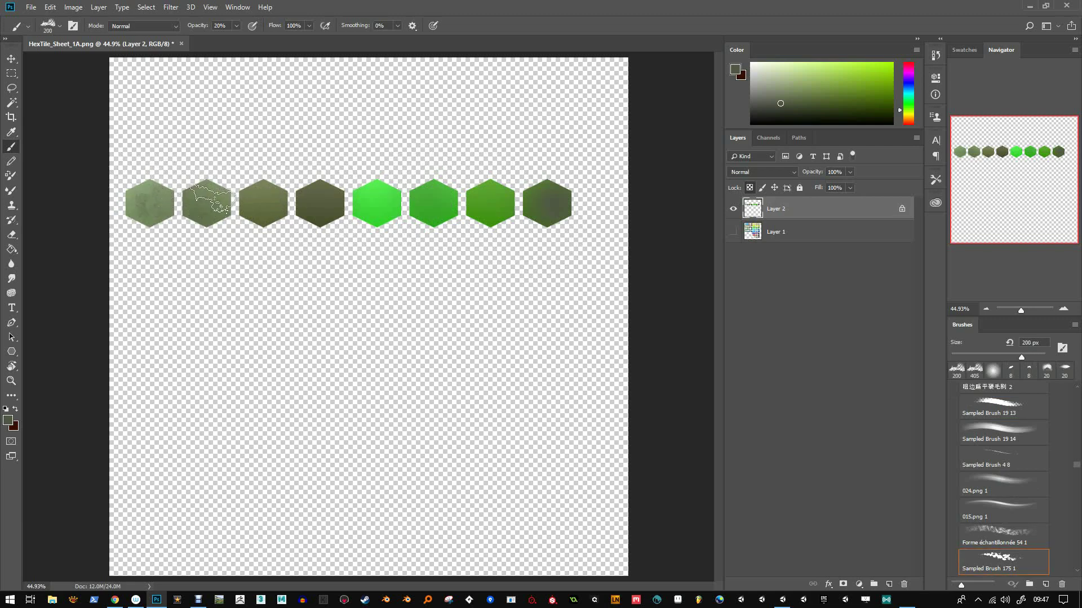
mouse_move(208, 202)
mouse_down()
mouse_move(244, 207)
mouse_move(264, 195)
mouse_move(262, 220)
mouse_up()
Paint texture onto the bright-green hexagon with the Soft Round 125 2 brush.
right_click(373, 248)
click(472, 461)
click(319, 194)
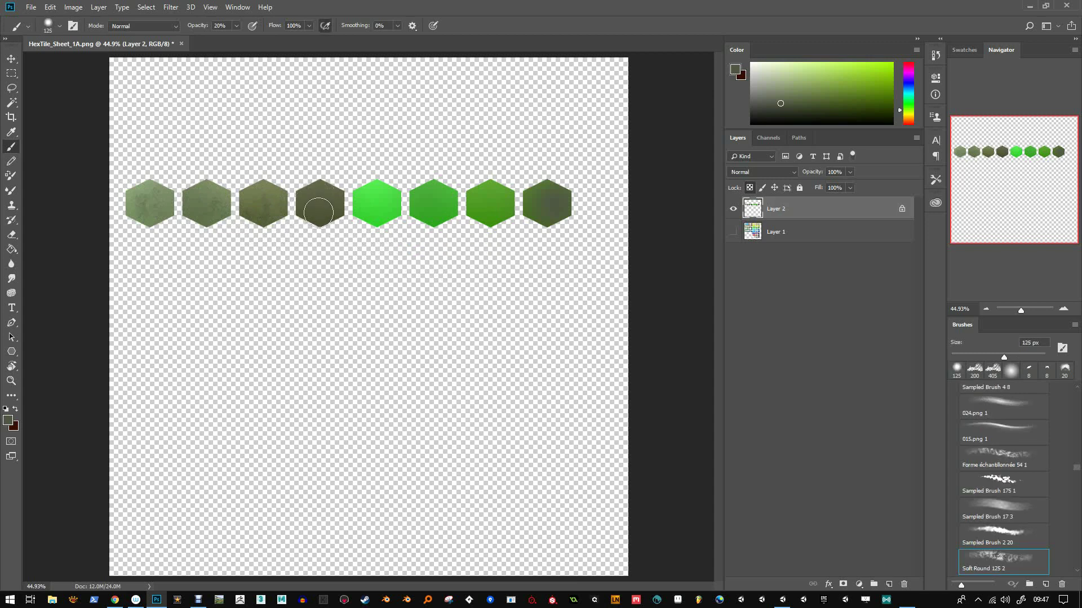
mouse_move(355, 195)
mouse_down()
mouse_move(372, 218)
mouse_move(402, 210)
mouse_move(391, 206)
mouse_move(401, 197)
mouse_move(443, 215)
mouse_move(452, 188)
mouse_move(459, 219)
mouse_move(417, 213)
mouse_move(495, 207)
mouse_move(487, 194)
mouse_move(436, 196)
mouse_up()
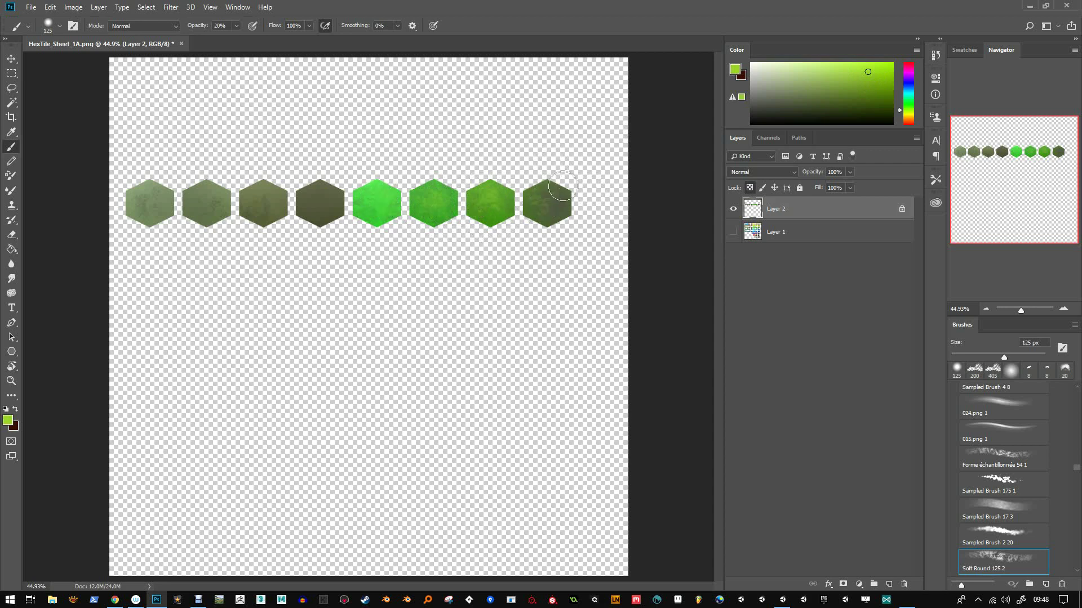
Paint a crack in black with a 1 px Watercolor Loaded Wet Flat Tip1 brush.
click(753, 122)
right_click(523, 218)
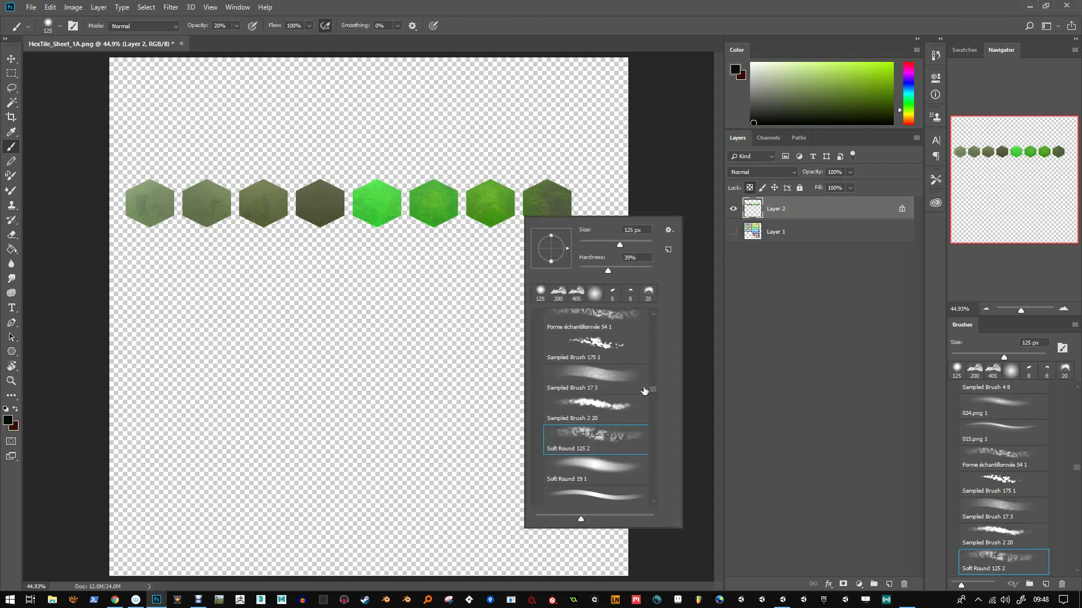
click(608, 497)
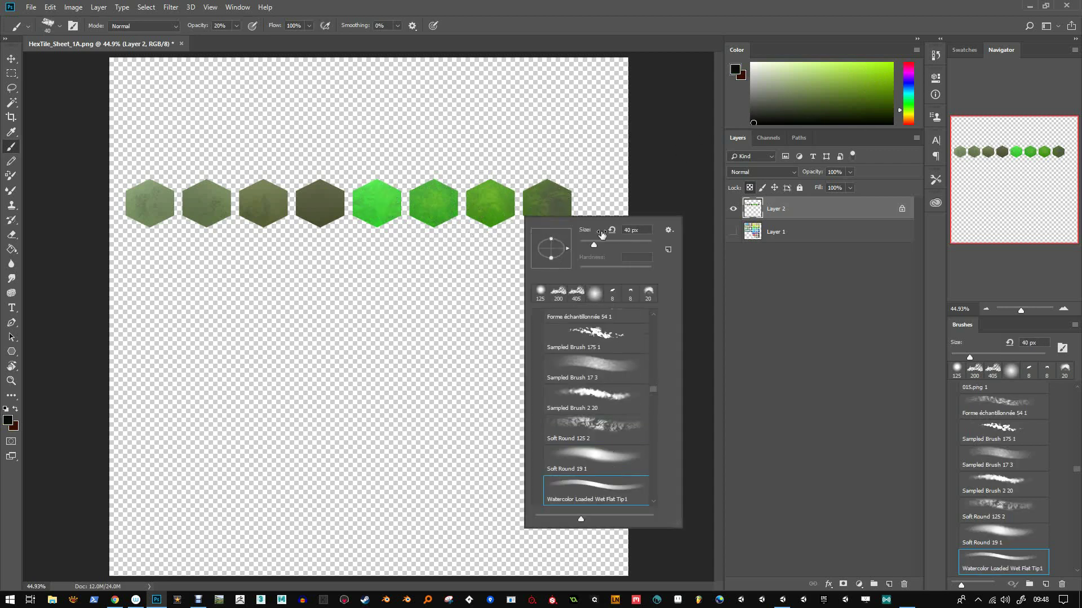
drag(593, 243, 579, 246)
key(Return)
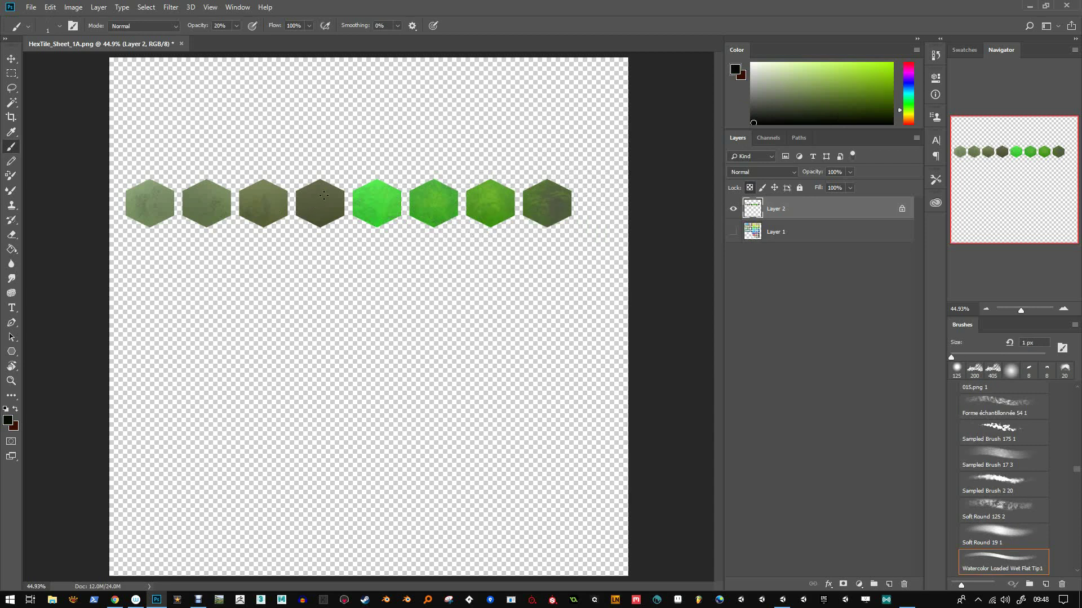
click(330, 191)
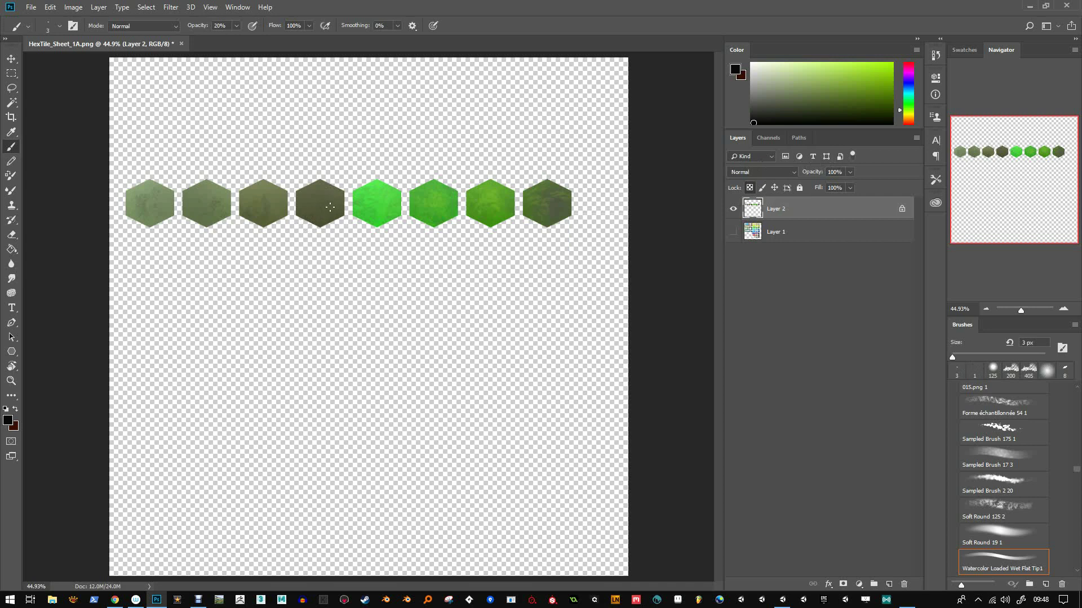
key(z)
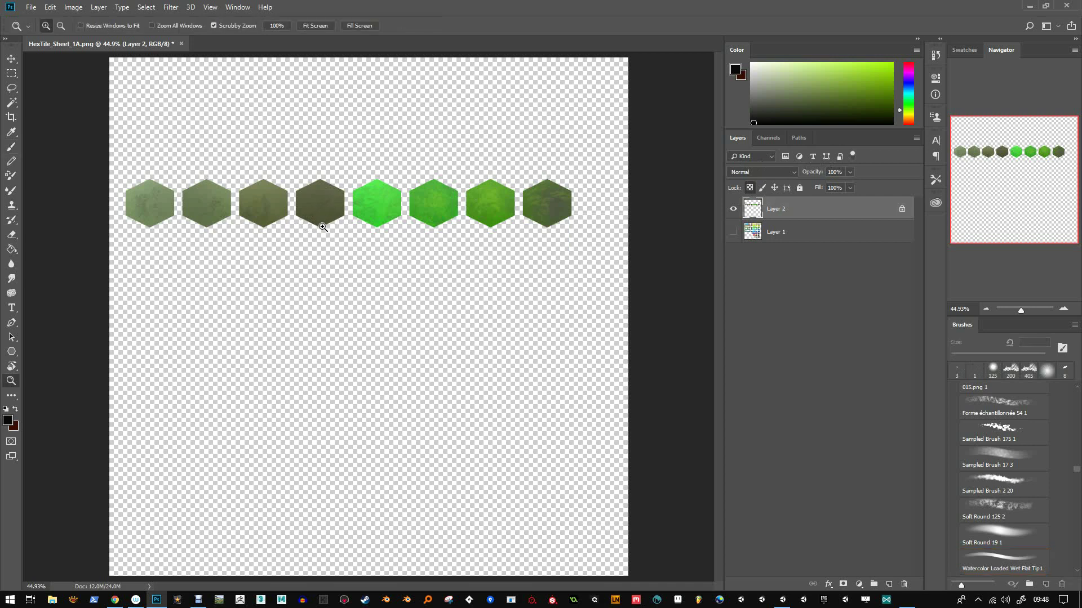
key(b)
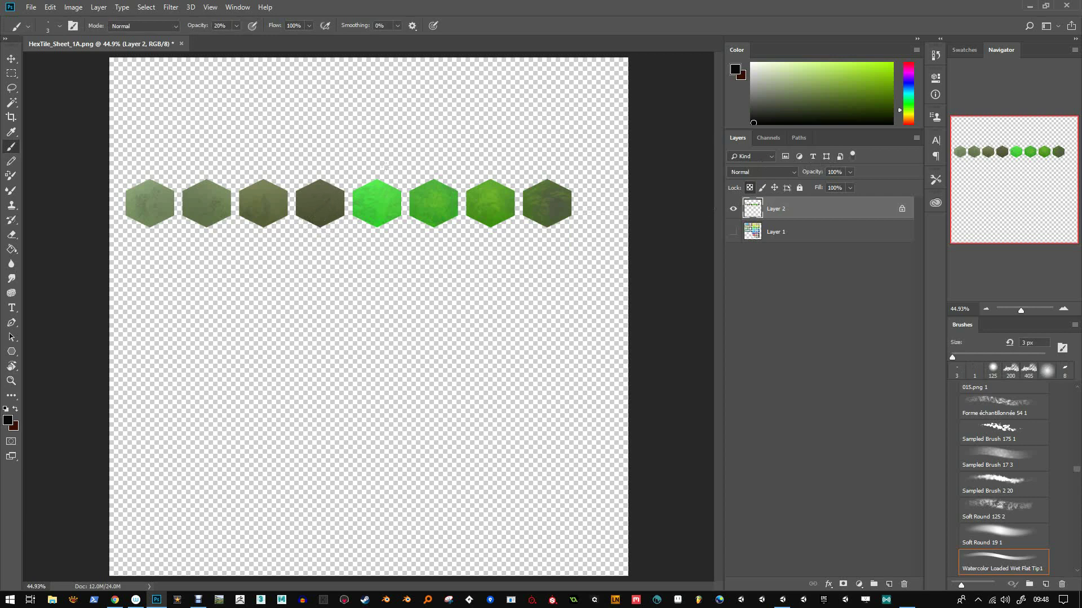
Zoom in on the second hexagon and set the foreground to white, then light green.
drag(1020, 310, 1030, 311)
mouse_move(1007, 176)
mouse_down()
mouse_move(991, 152)
mouse_move(1005, 157)
mouse_up()
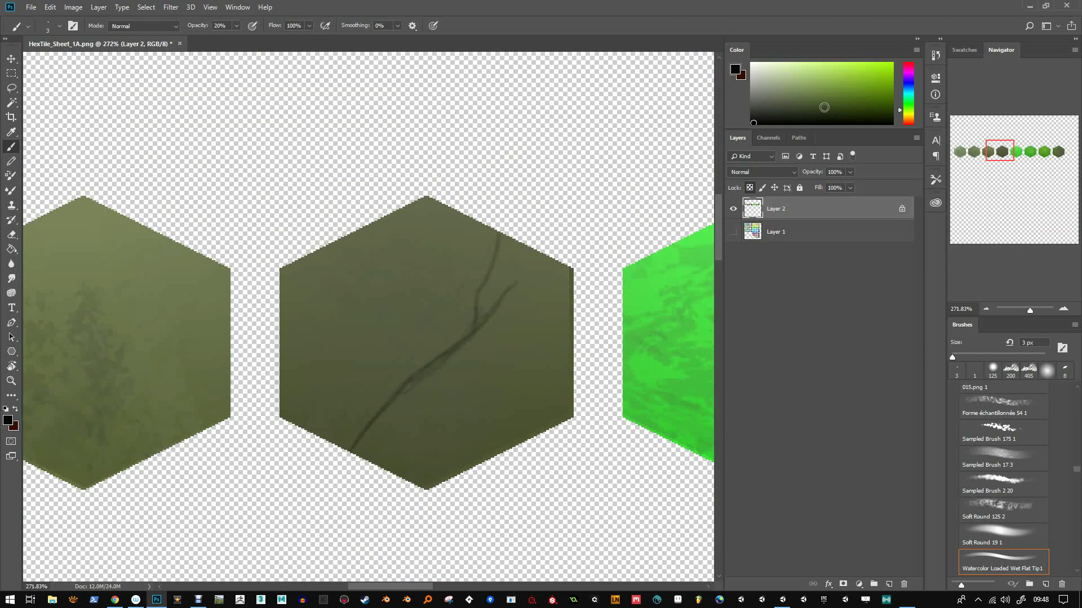
drag(812, 103, 751, 64)
click(815, 71)
Show Layer 1 again and merge the painted Layer 2 down into it.
drag(1028, 309, 1020, 307)
click(733, 231)
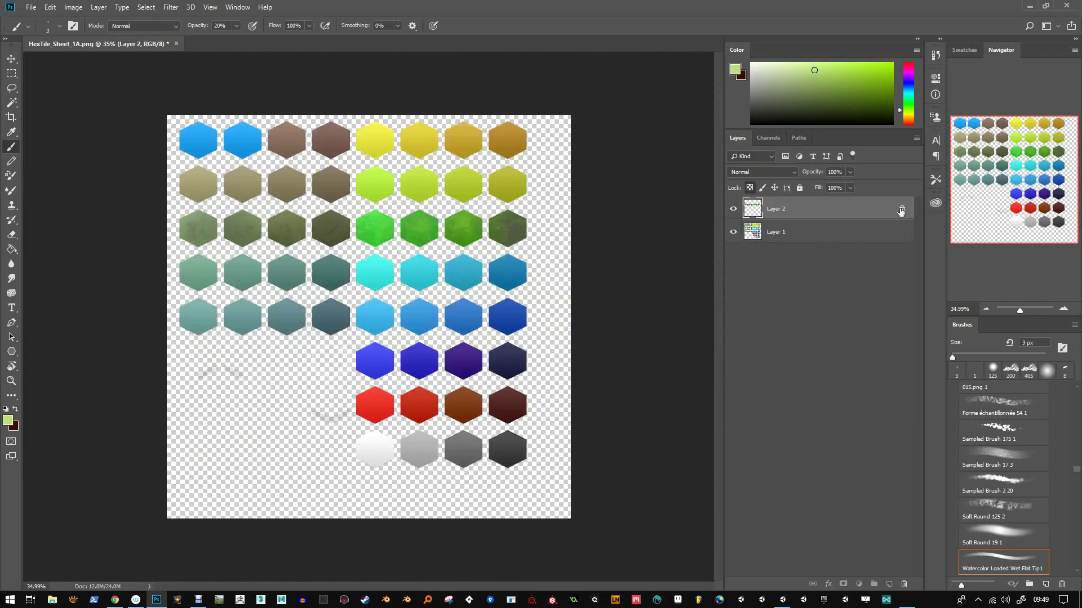
right_click(789, 210)
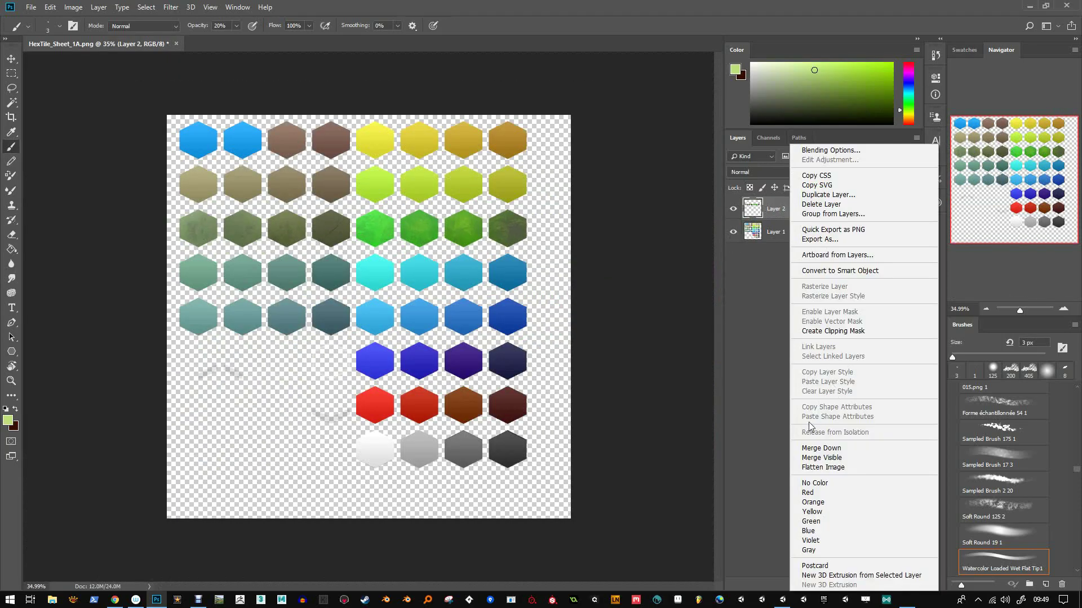
click(772, 211)
right_click(794, 218)
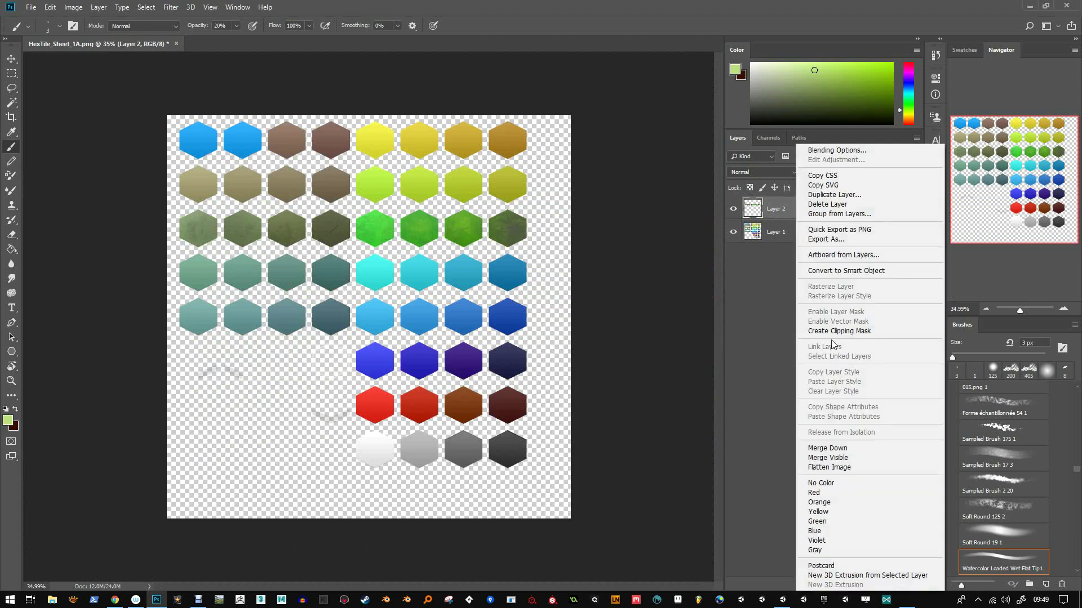
click(774, 211)
click(771, 236)
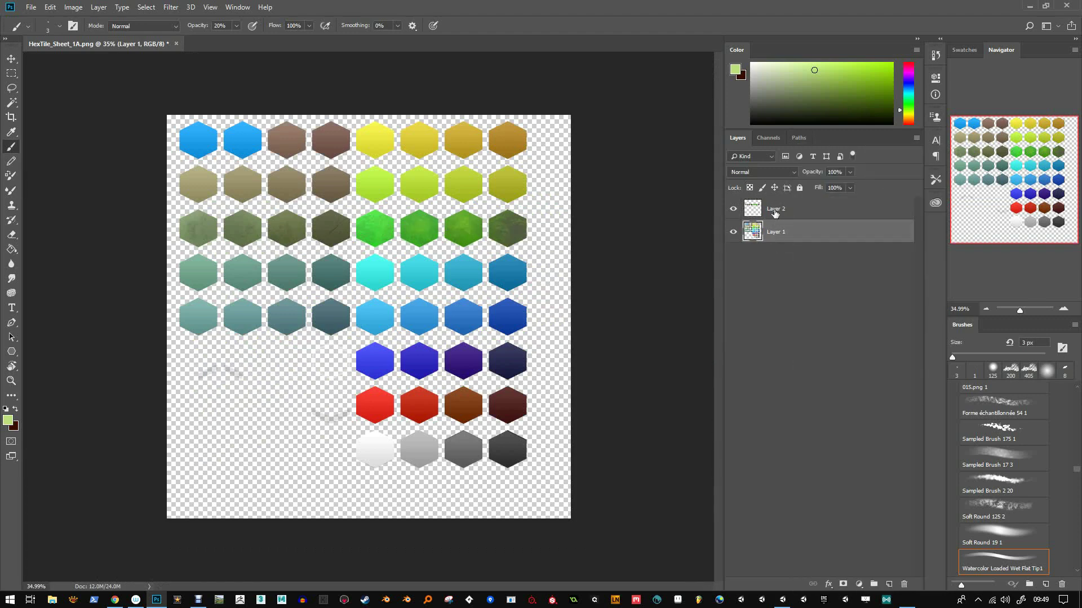
click(776, 216)
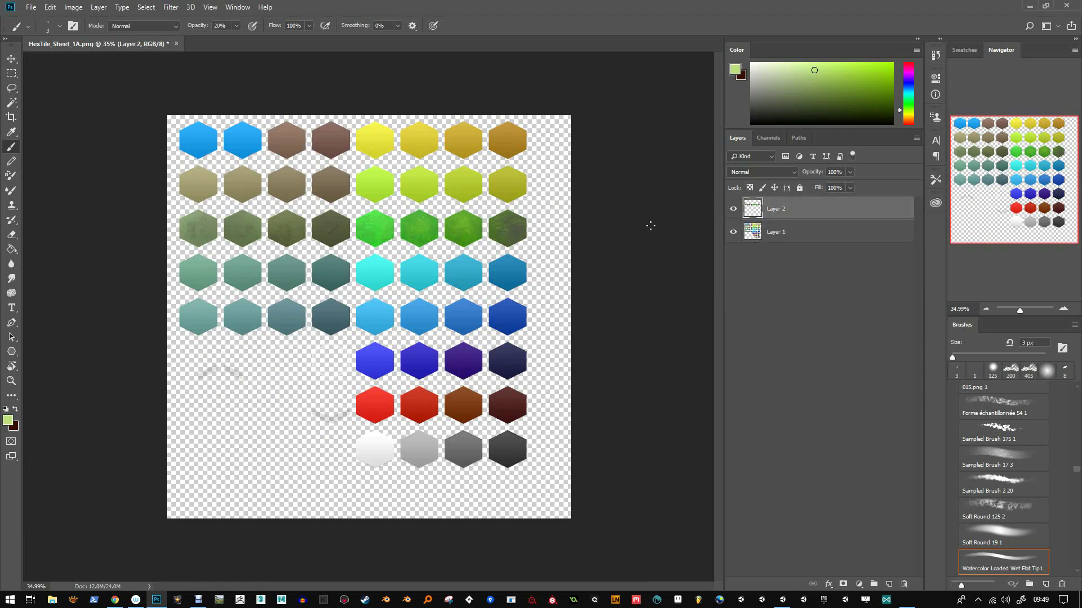
right_click(805, 212)
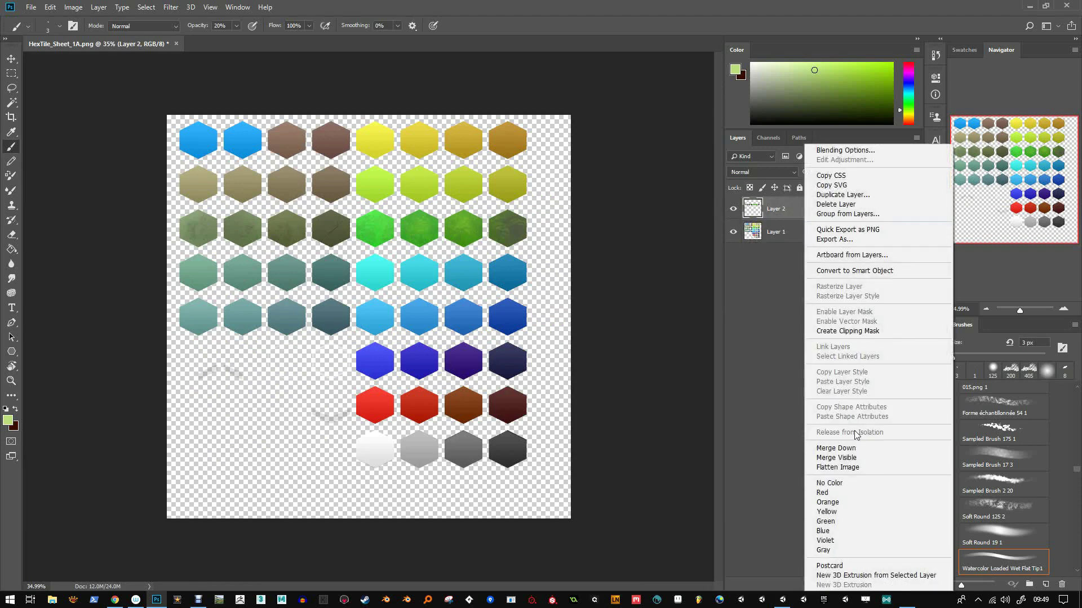
click(851, 448)
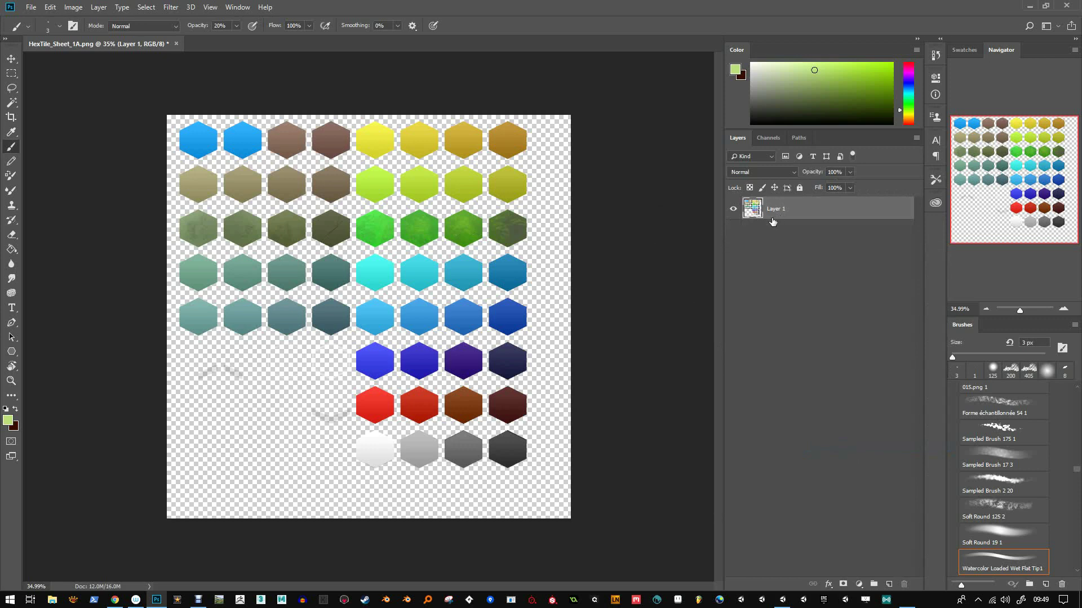
Save the edited HexTile_Sheet_1A sheet, minimise Photoshop and close the Photos preview.
key(ctrl+s)
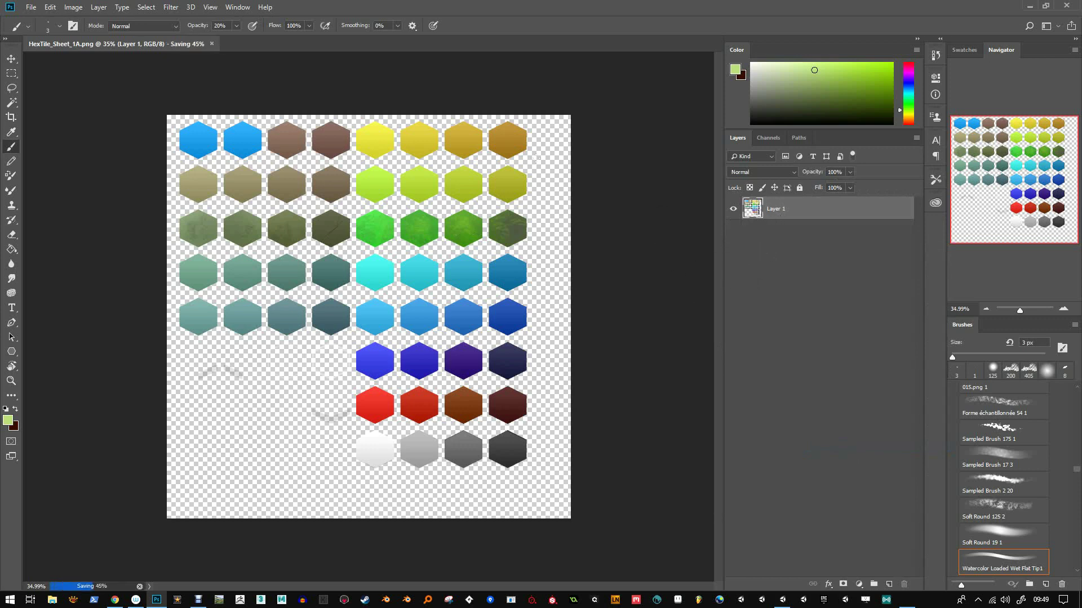
click(1031, 6)
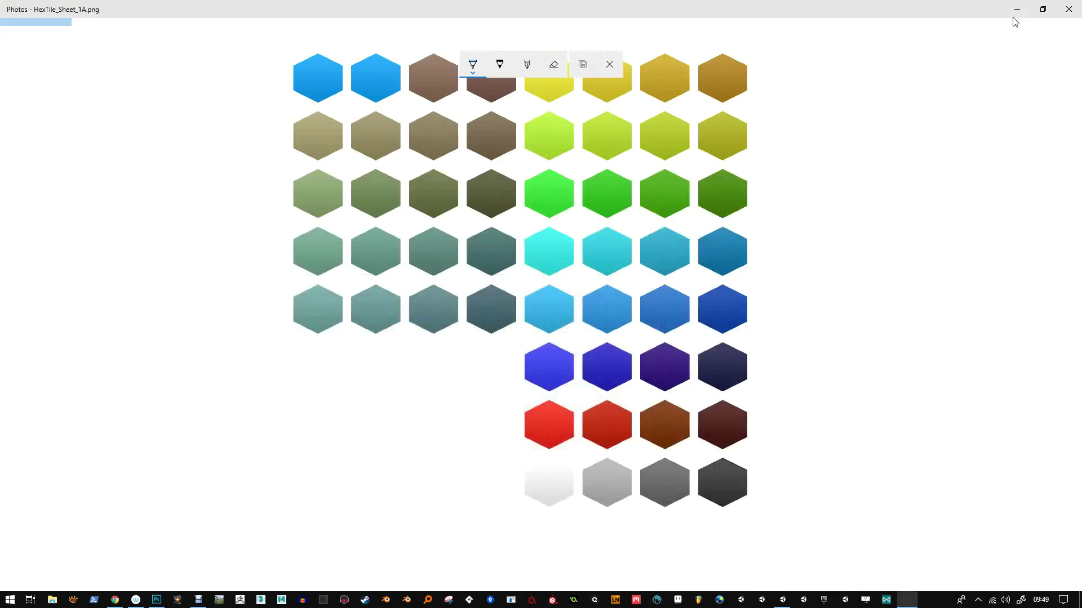
click(1068, 11)
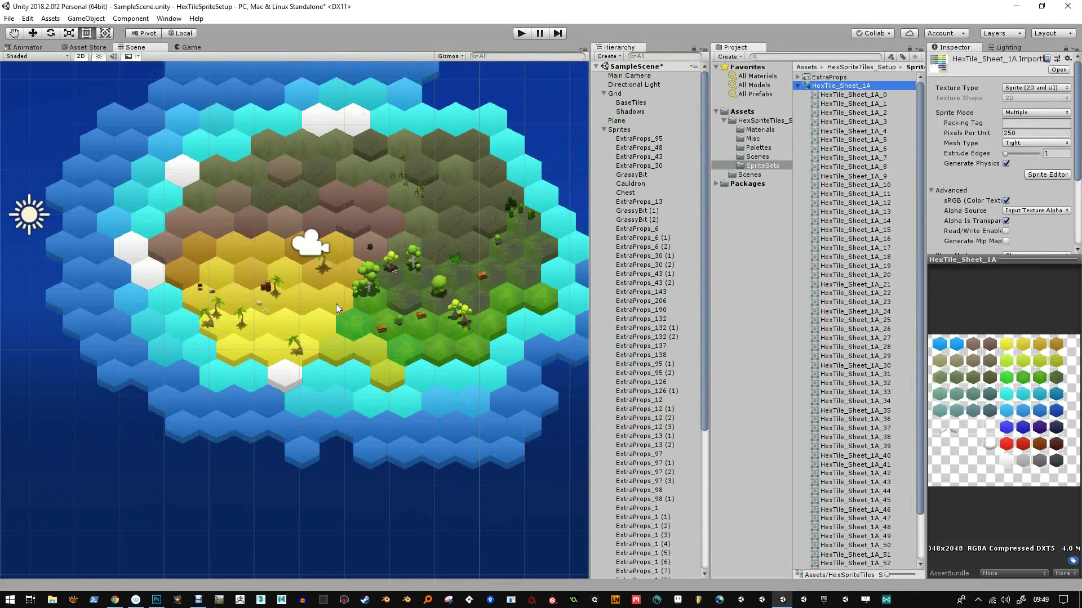
Back in Photoshop, restore Layer 2 above Layer 1, compare the hexes, then hide Layer 2.
click(157, 601)
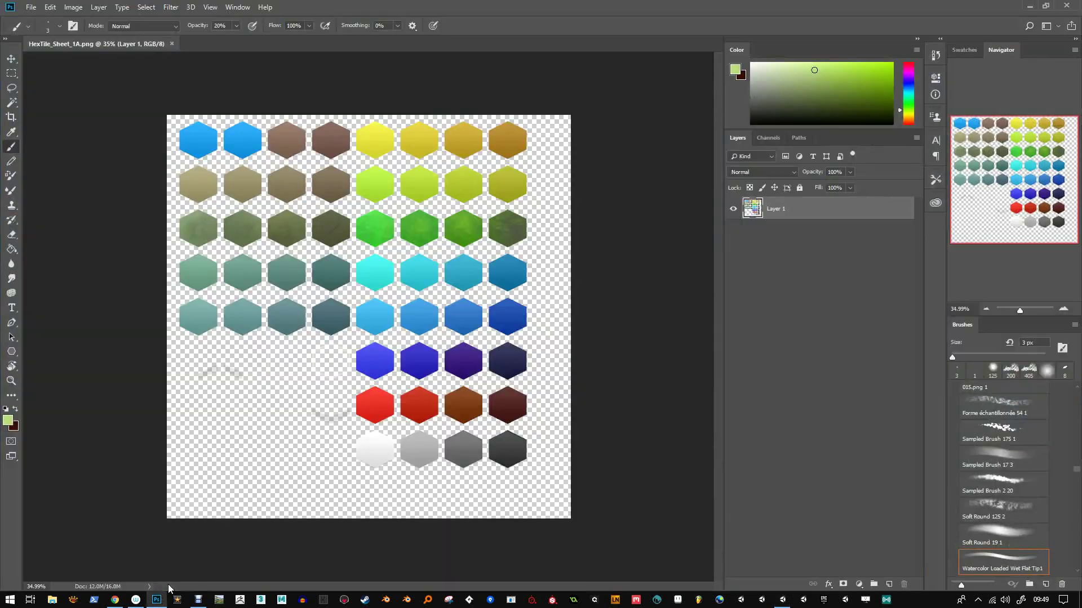
key(ctrl+shift+alt+n)
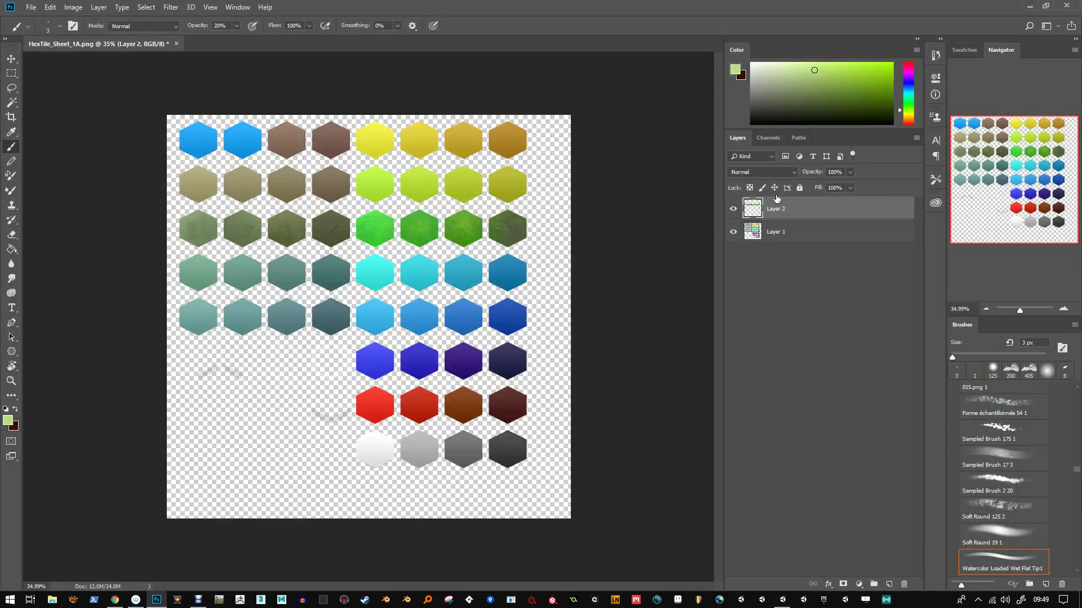
click(733, 208)
click(733, 208)
click(733, 208)
click(733, 209)
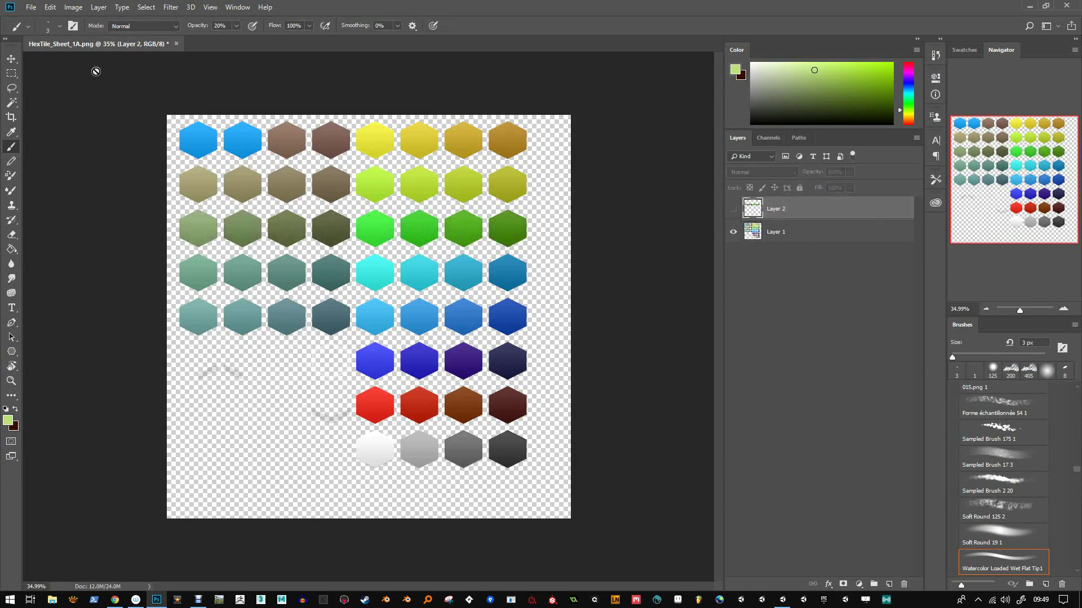
Copy the top row's four yellow hexagons from Layer 1 onto a new Layer 3.
click(12, 74)
drag(354, 115, 539, 162)
click(770, 241)
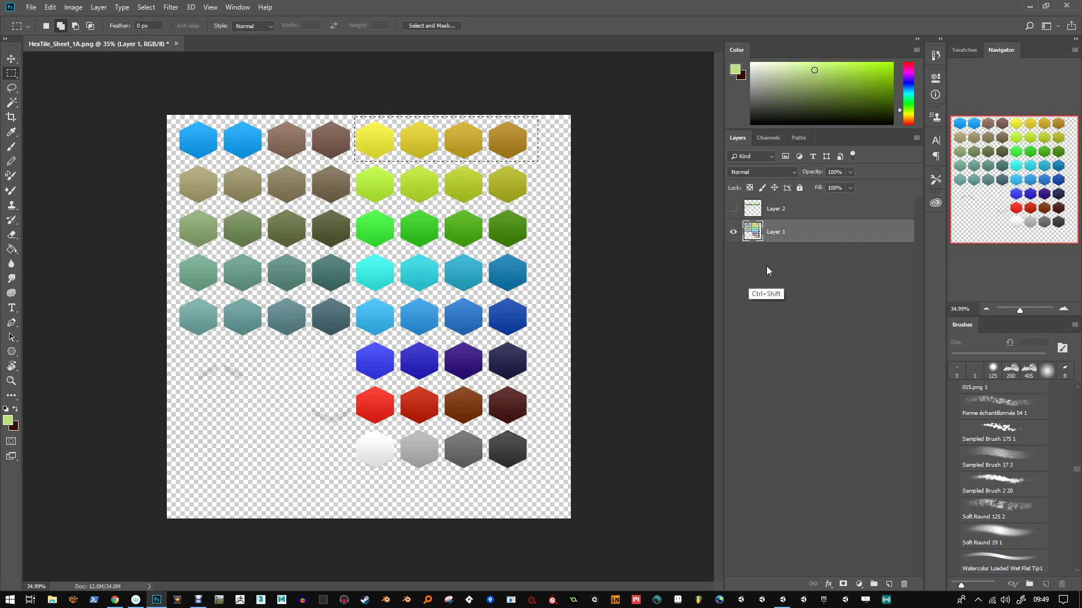
key(ctrl+j)
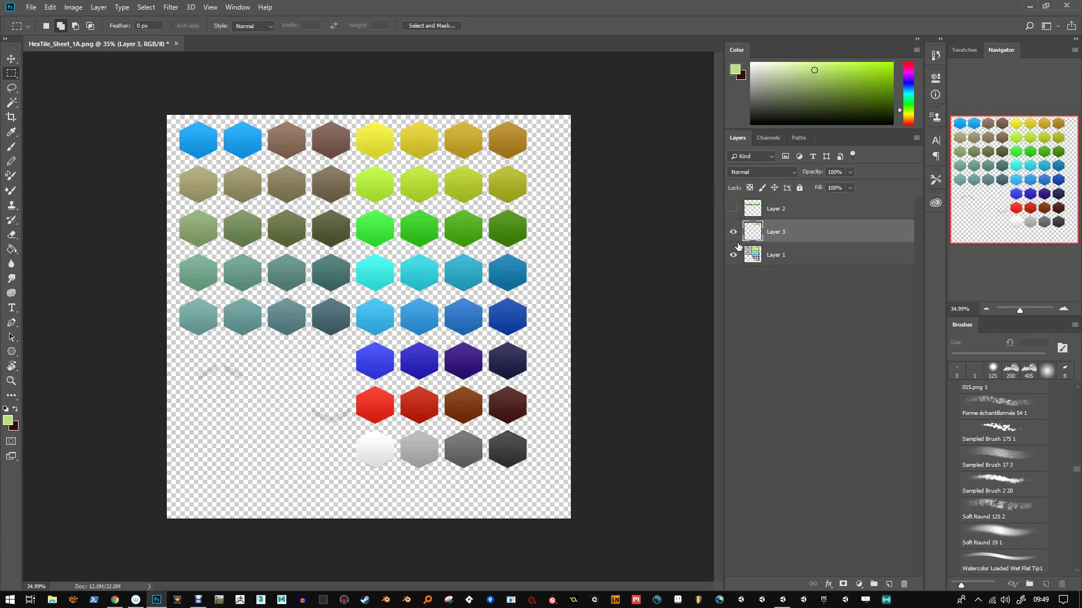
Paste an extra copy of the yellow hexagons, move it to the fourth row, then delete it.
key(ctrl+v)
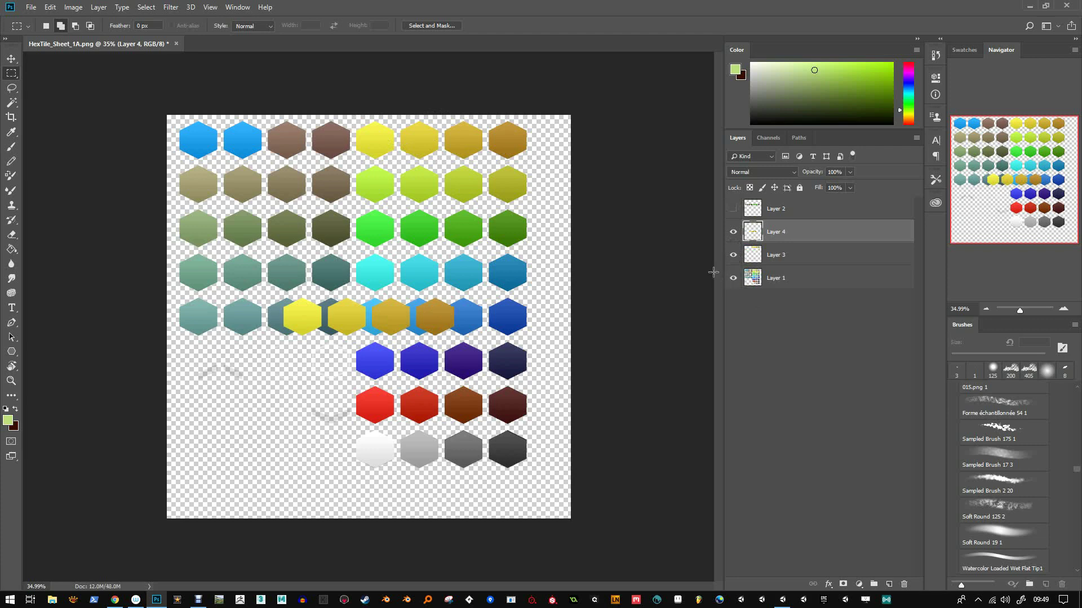
key(v)
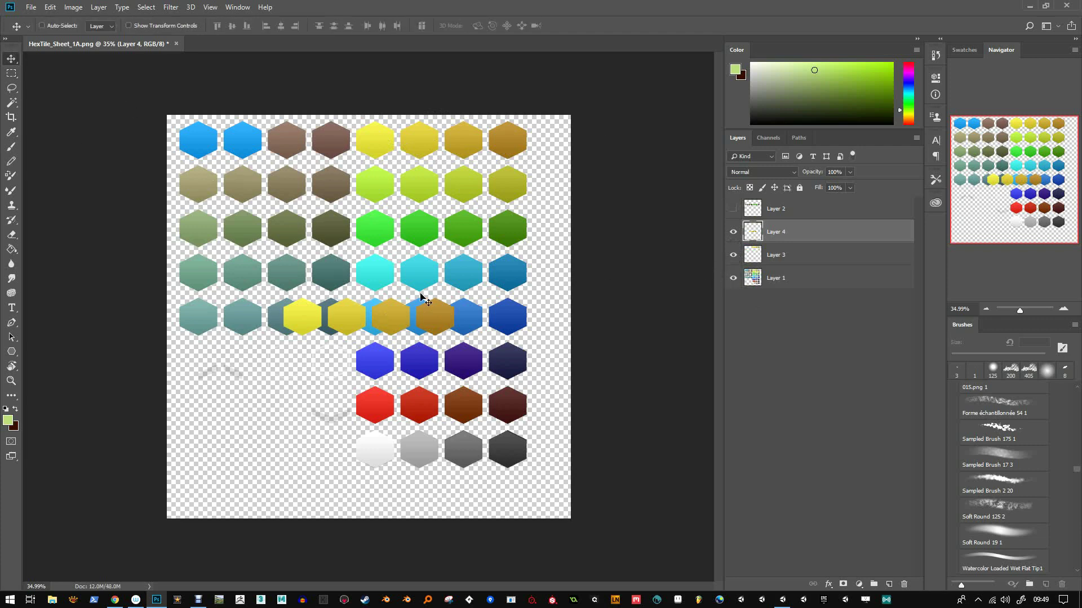
drag(430, 309, 412, 276)
key(Delete)
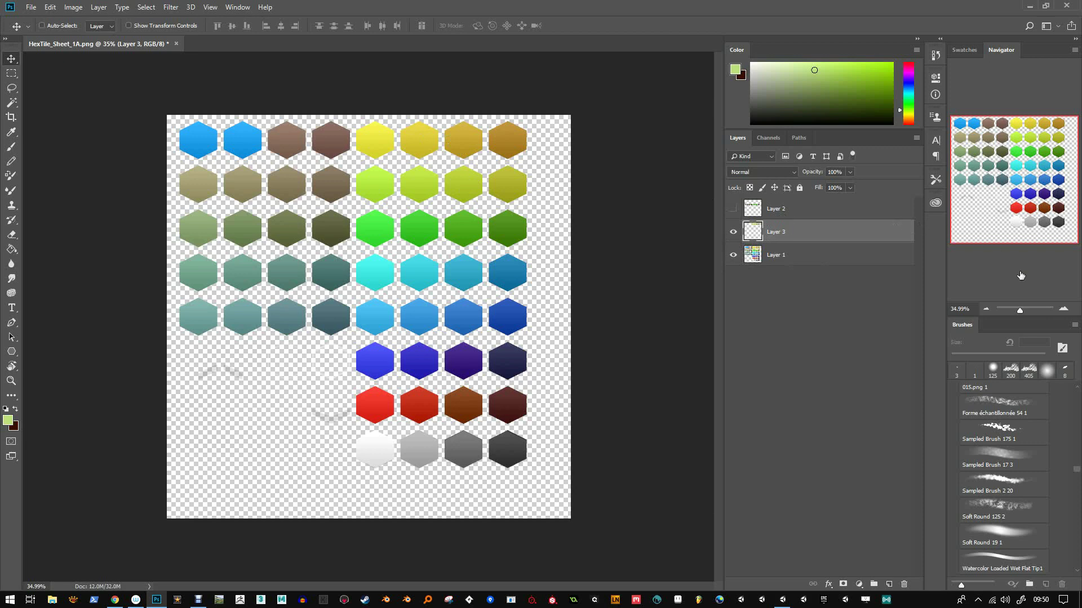
Hide Layer 1 and lock transparent pixels on Layer 3.
mouse_move(1020, 310)
mouse_down()
mouse_move(1032, 310)
mouse_move(1020, 311)
mouse_up()
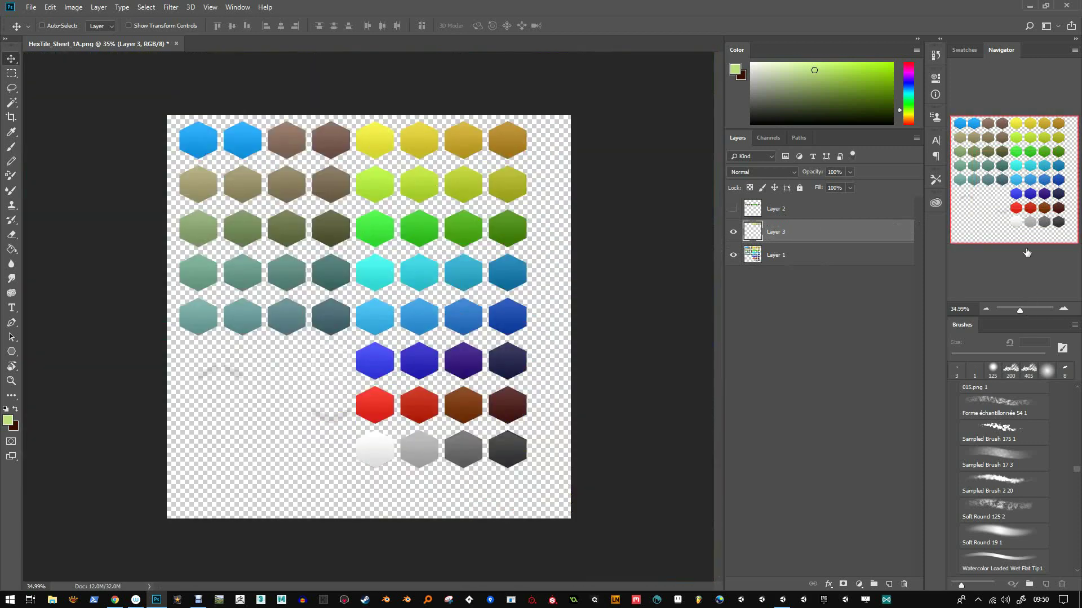
click(733, 255)
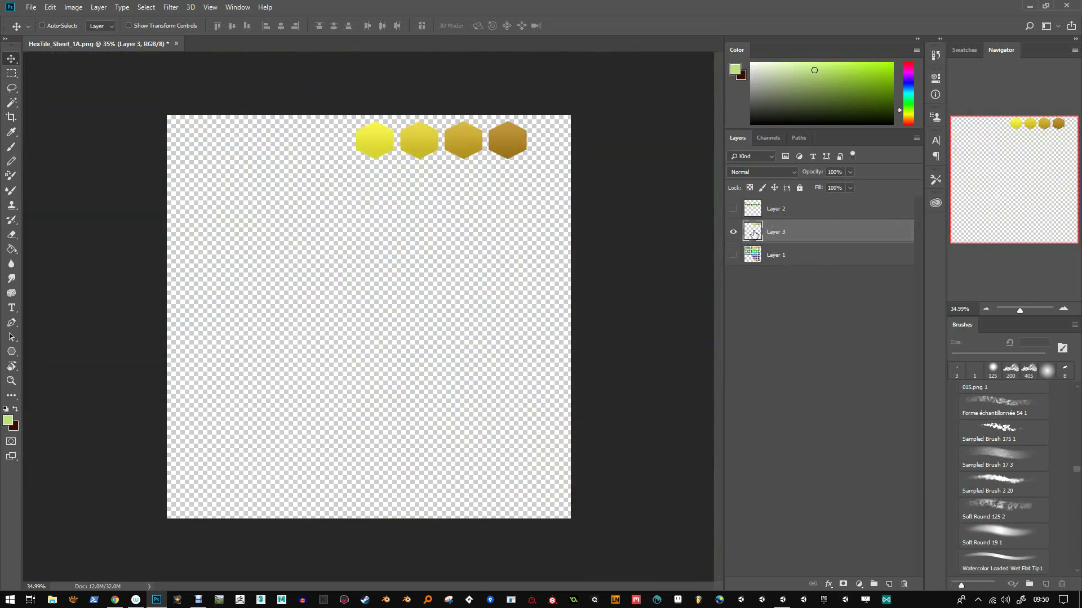
click(750, 188)
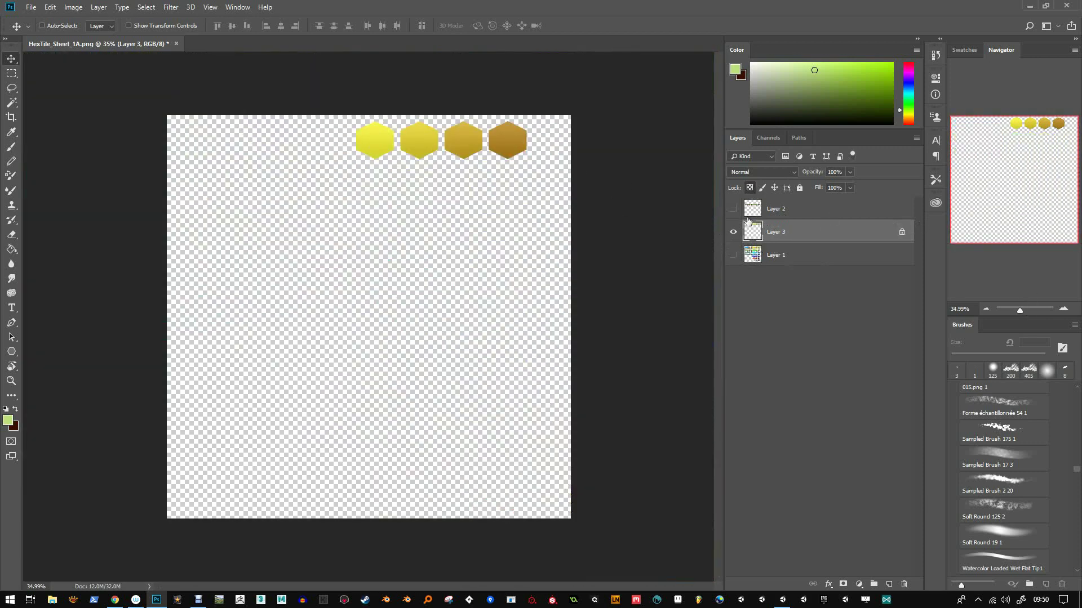
Set up the Brush tool with the Sampled Brush 55 4 preset at 150 px, sampling the hexagon yellow.
click(11, 147)
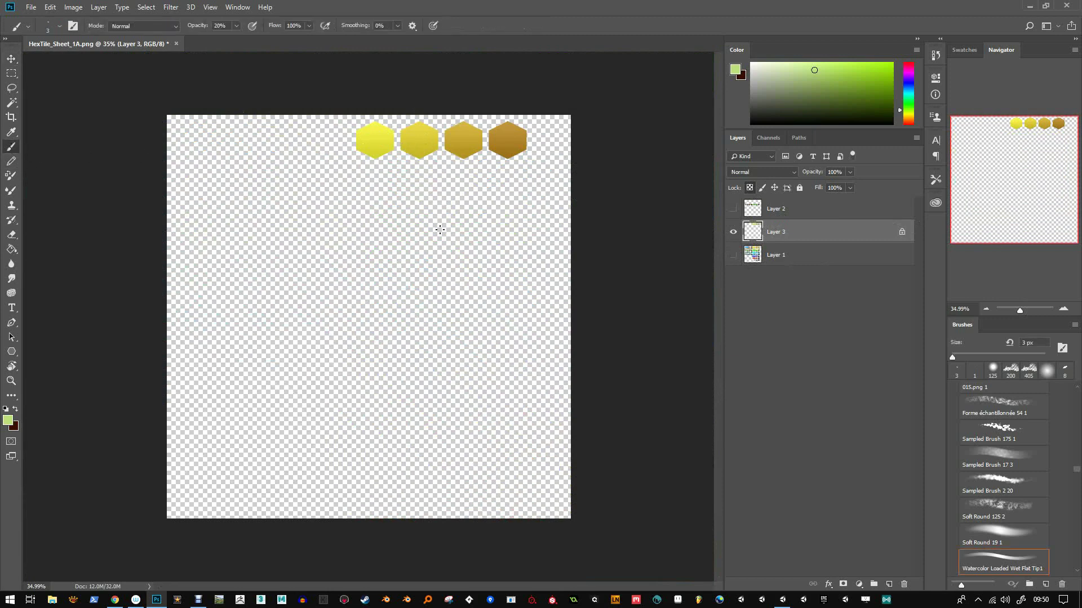
alt+click(379, 137)
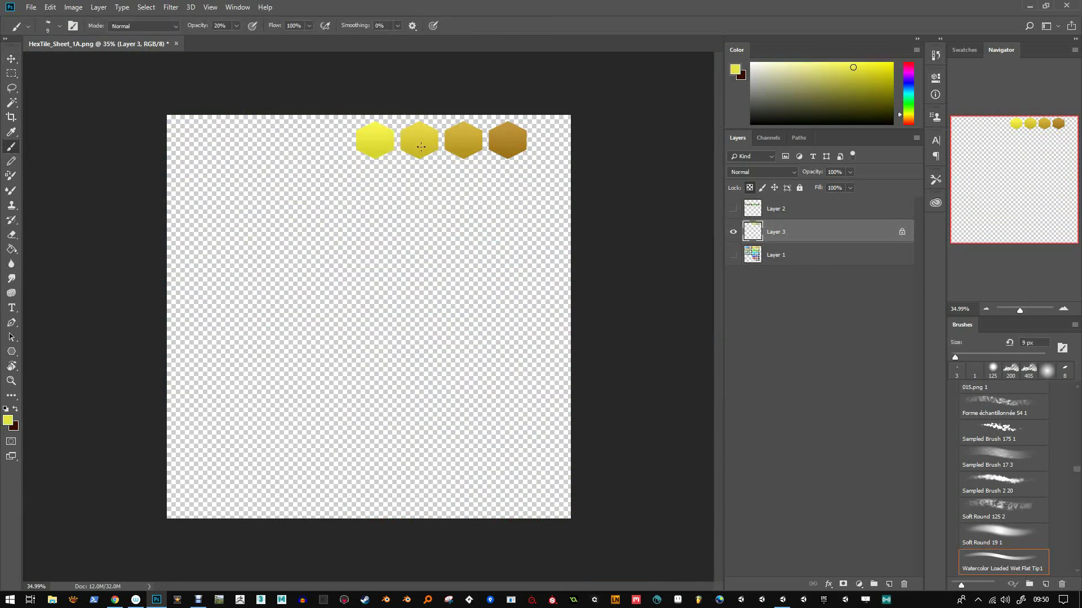
right_click(420, 148)
drag(556, 327, 558, 367)
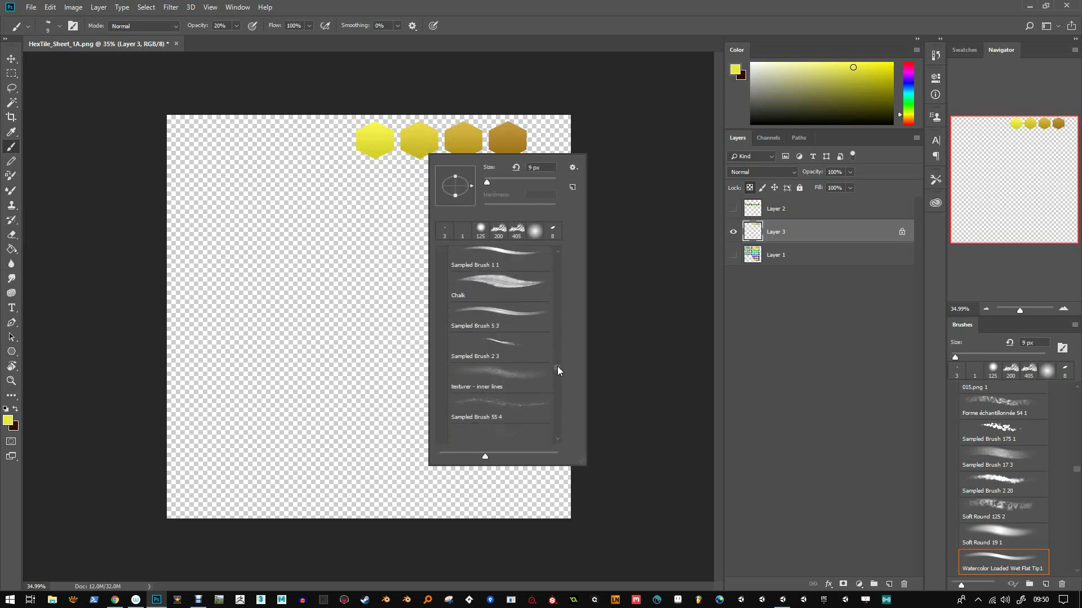
click(521, 402)
click(579, 115)
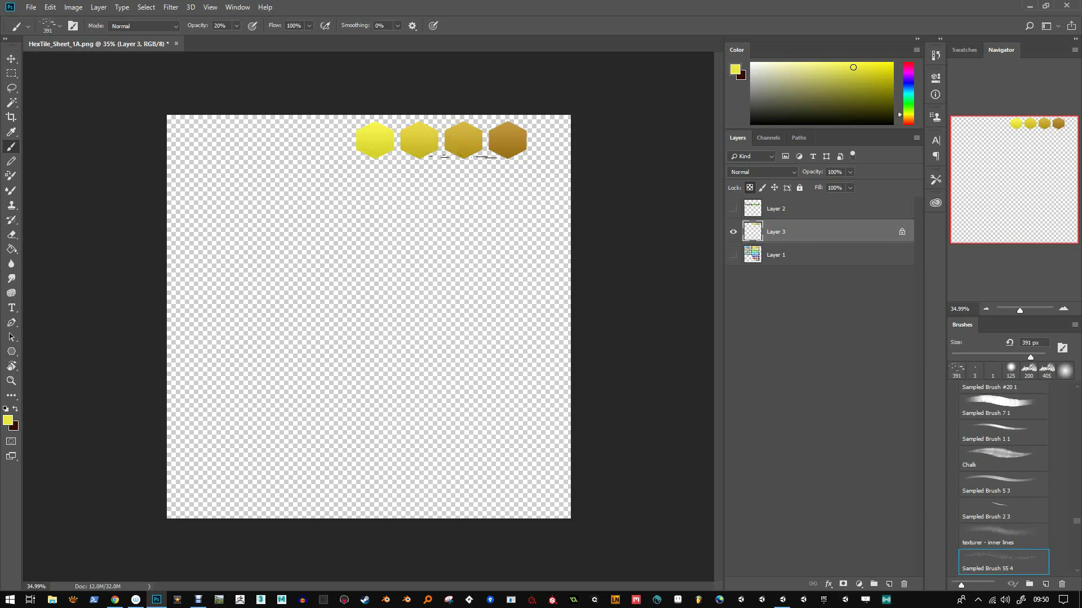
click(463, 151)
Try orange shades, then paint pale yellow streaks across the second hexagon.
drag(1021, 310, 1027, 310)
drag(1026, 185, 1028, 252)
drag(1028, 311, 1021, 310)
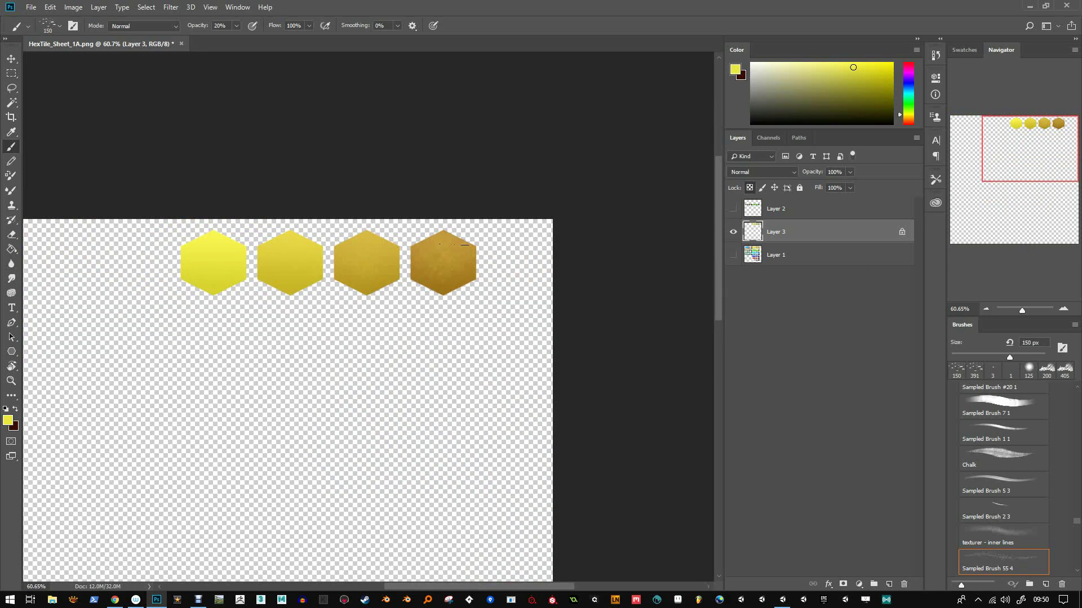
click(909, 121)
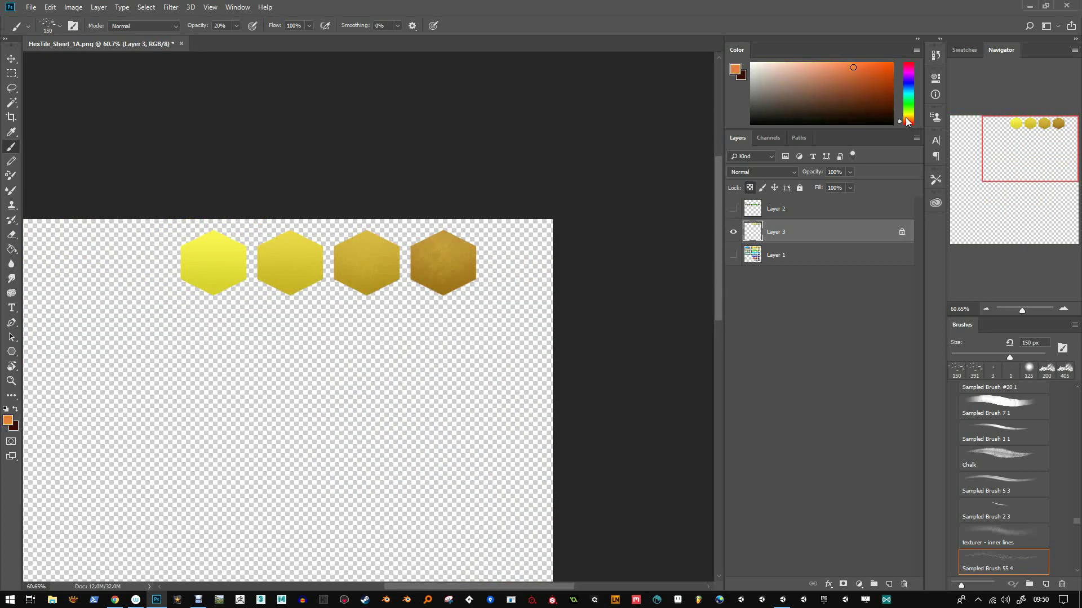
click(872, 82)
click(876, 81)
alt+click(207, 250)
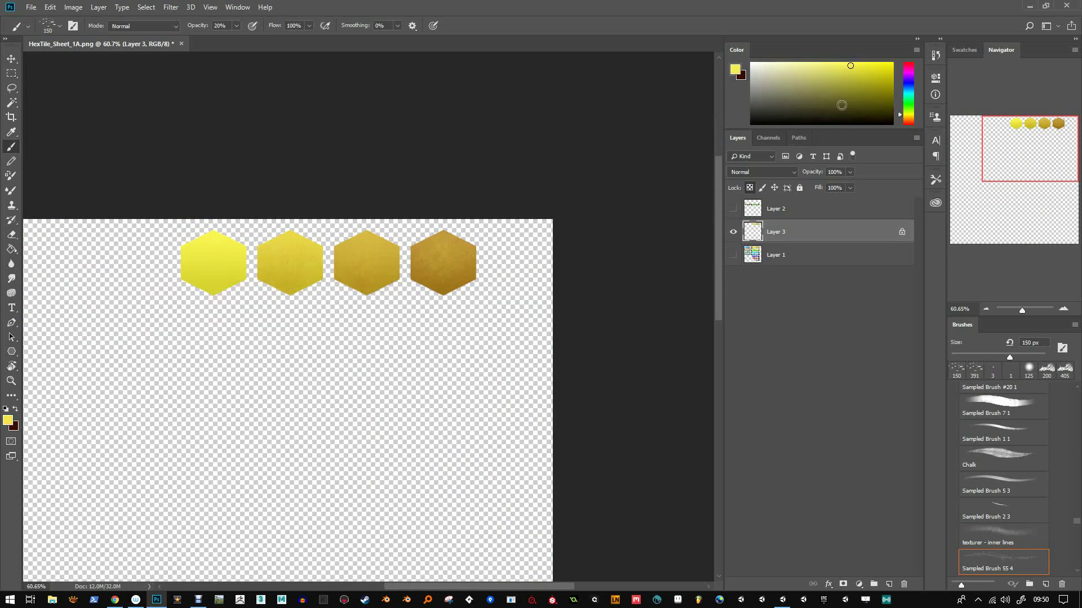
click(794, 64)
mouse_move(307, 239)
mouse_down()
mouse_move(285, 270)
mouse_move(299, 250)
mouse_move(375, 264)
mouse_up()
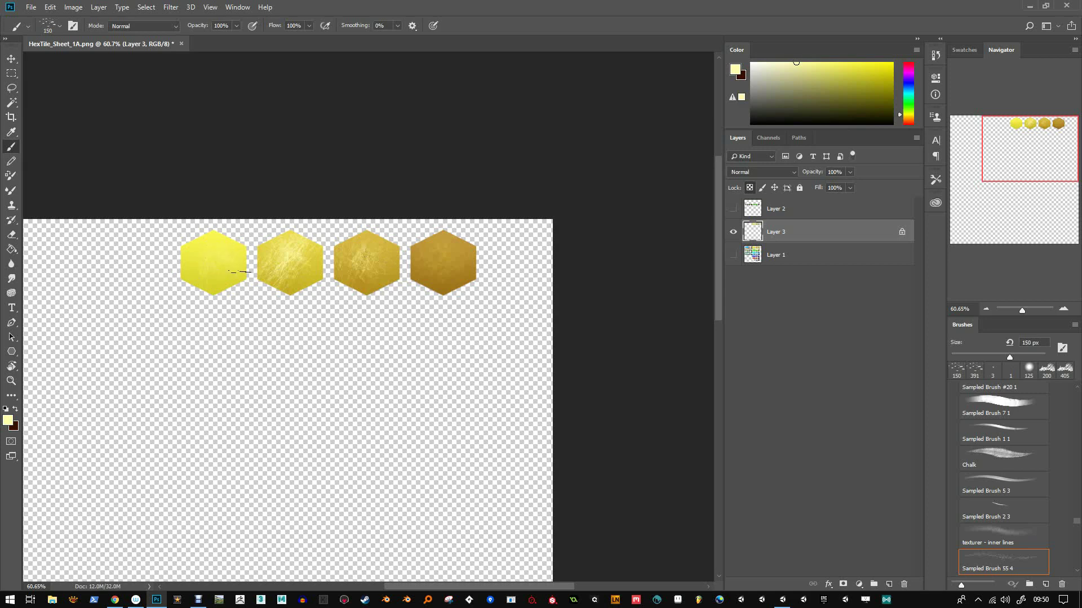
Sample saturated yellow and golden brown, and paint darker golden streaks on the second hexagon.
alt+click(222, 281)
alt+click(437, 279)
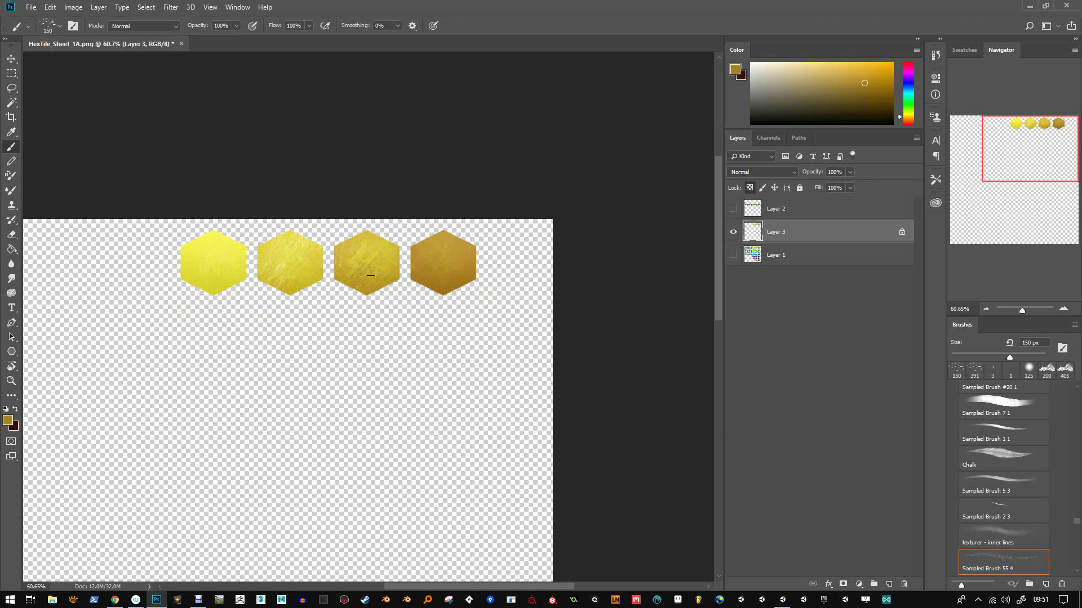
mouse_move(361, 271)
mouse_down()
mouse_move(290, 280)
mouse_move(277, 268)
mouse_up()
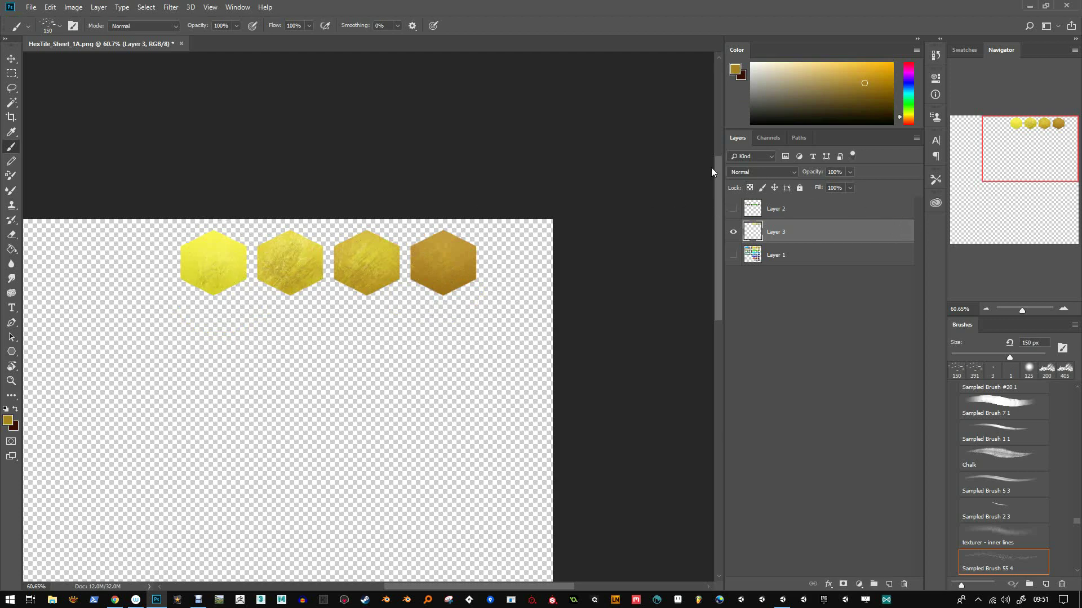
Duplicate Layer 3 and apply the Filter Gallery's Spatter effect with a low spray radius.
drag(789, 232, 889, 584)
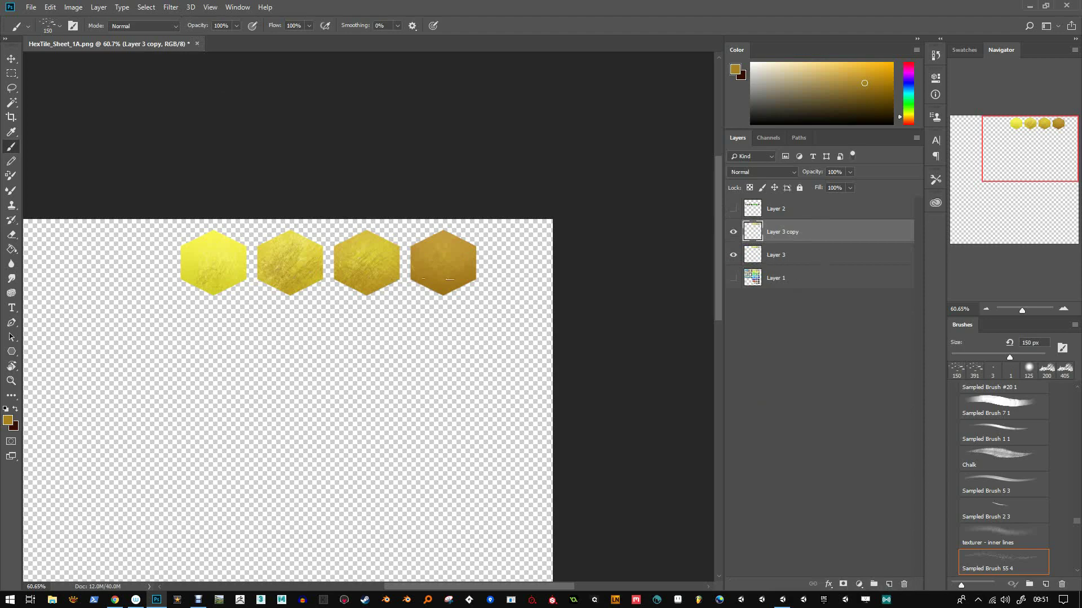
click(170, 7)
click(182, 53)
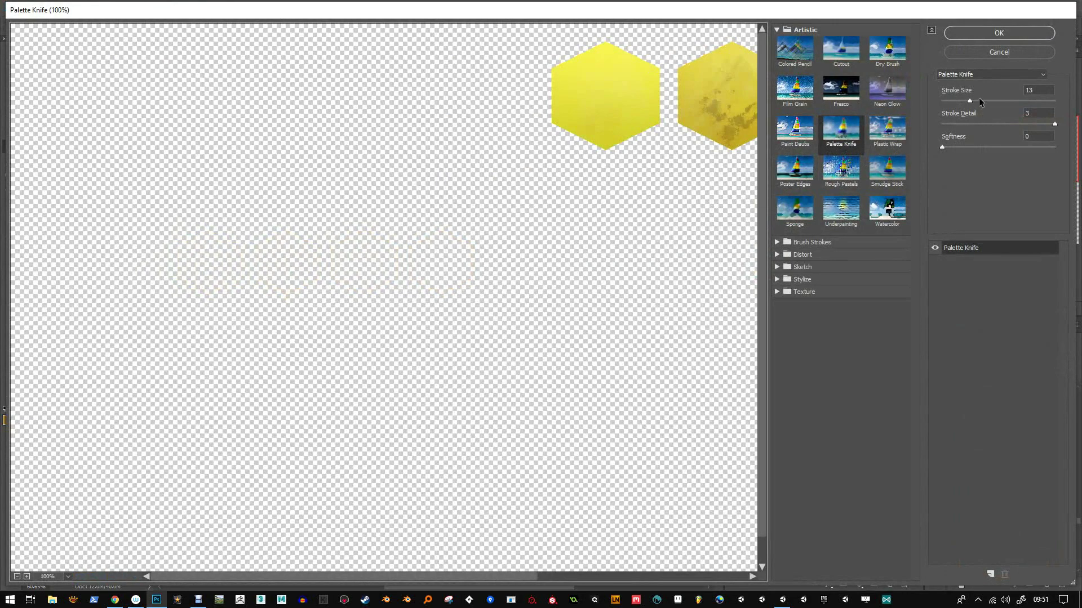
click(976, 76)
scroll(976, 169, down, 5)
click(956, 242)
drag(733, 163, 559, 166)
mouse_move(956, 101)
mouse_down()
mouse_move(993, 104)
mouse_move(1028, 124)
mouse_move(956, 121)
mouse_move(1000, 123)
mouse_up()
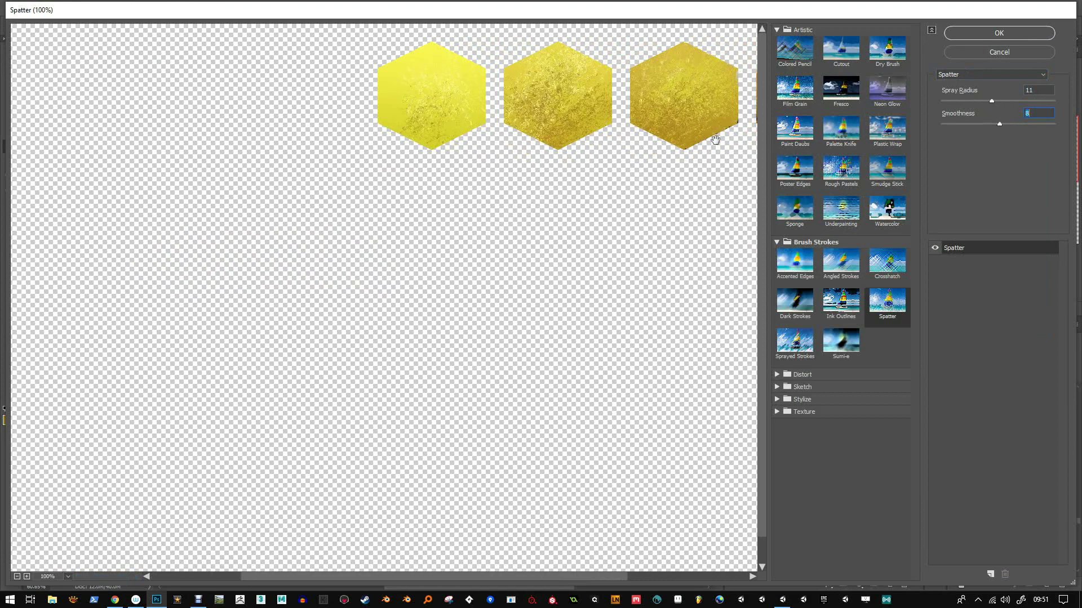
click(1006, 102)
mouse_move(1009, 103)
mouse_down()
mouse_move(961, 104)
mouse_move(968, 124)
mouse_move(944, 121)
mouse_up()
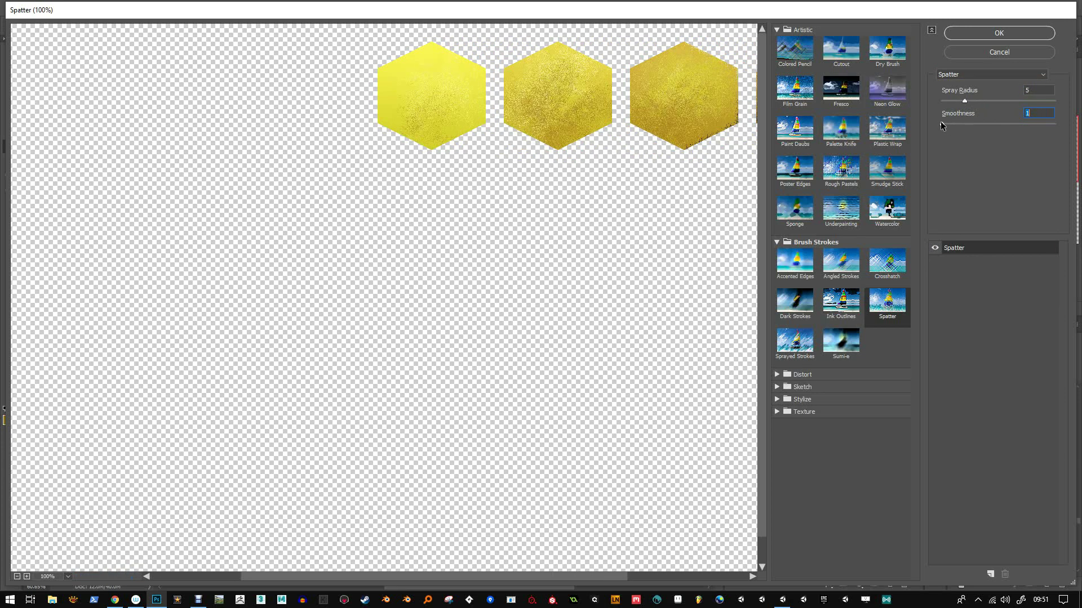
click(1001, 33)
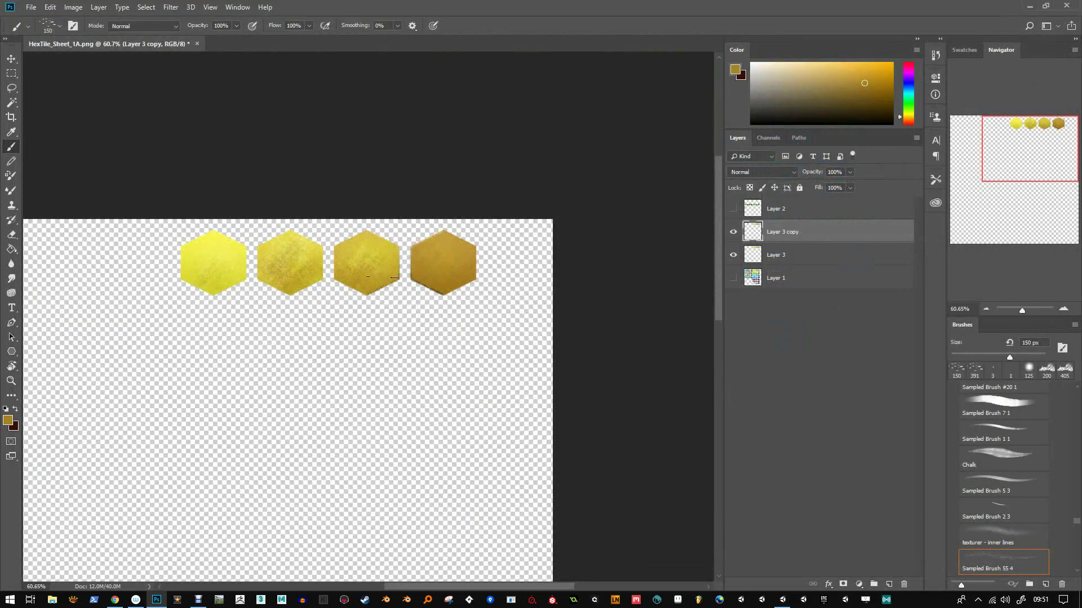
Compare Layer 3 copy on and off, then lower its opacity to about 58%.
click(733, 232)
click(733, 232)
drag(812, 173, 787, 179)
Confirm the opacity and merge Layer 3 copy down into Layer 3.
click(765, 230)
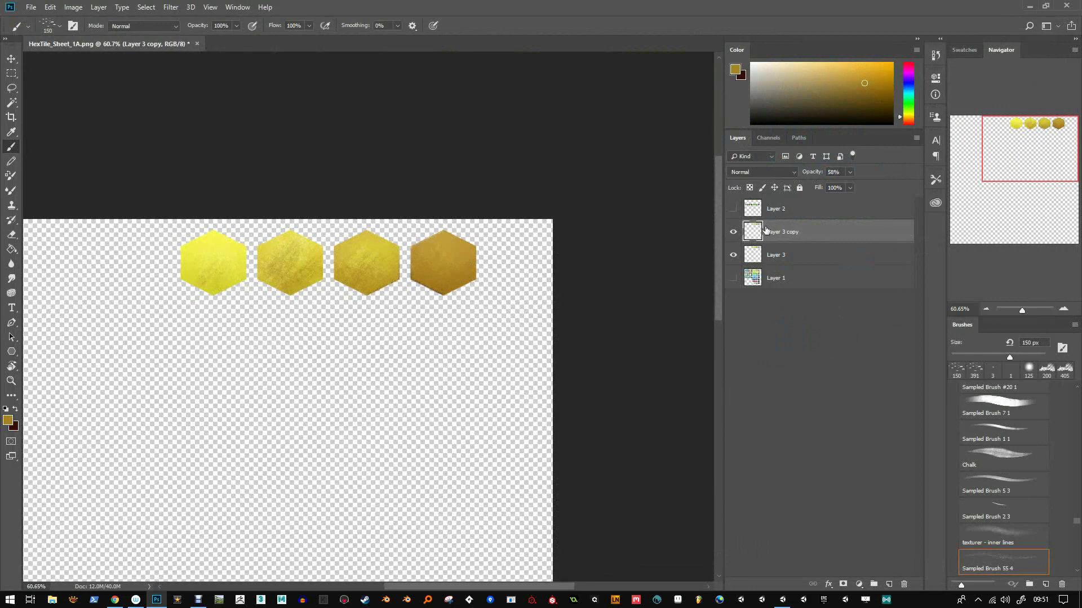
click(733, 233)
right_click(792, 234)
click(834, 448)
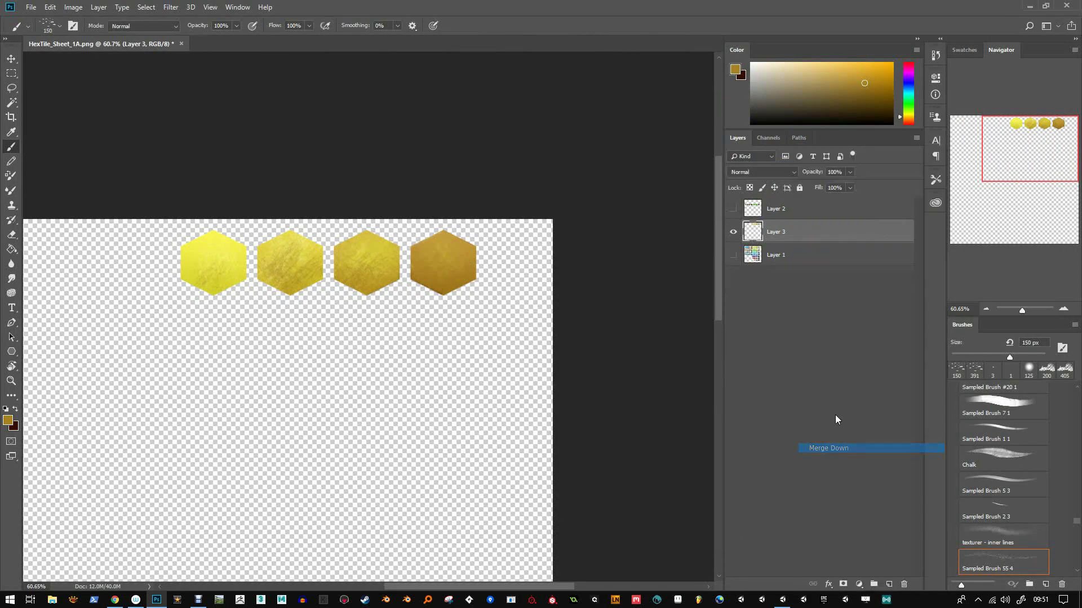
Show Layers 1 and 2, merge all visible layers, save the sheet and switch to Unity.
click(733, 255)
click(733, 208)
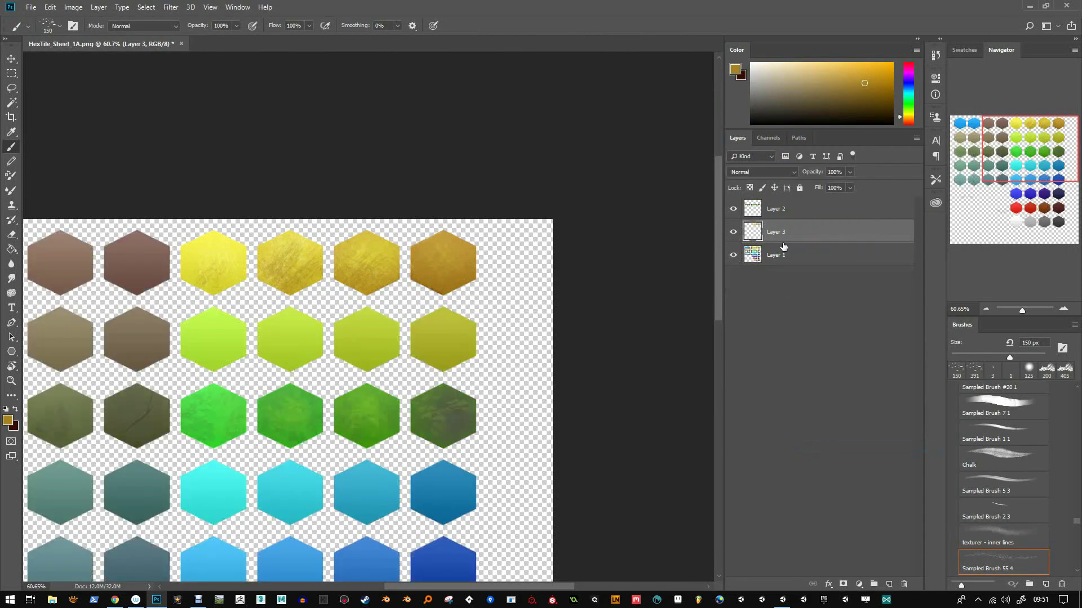
right_click(812, 232)
click(857, 461)
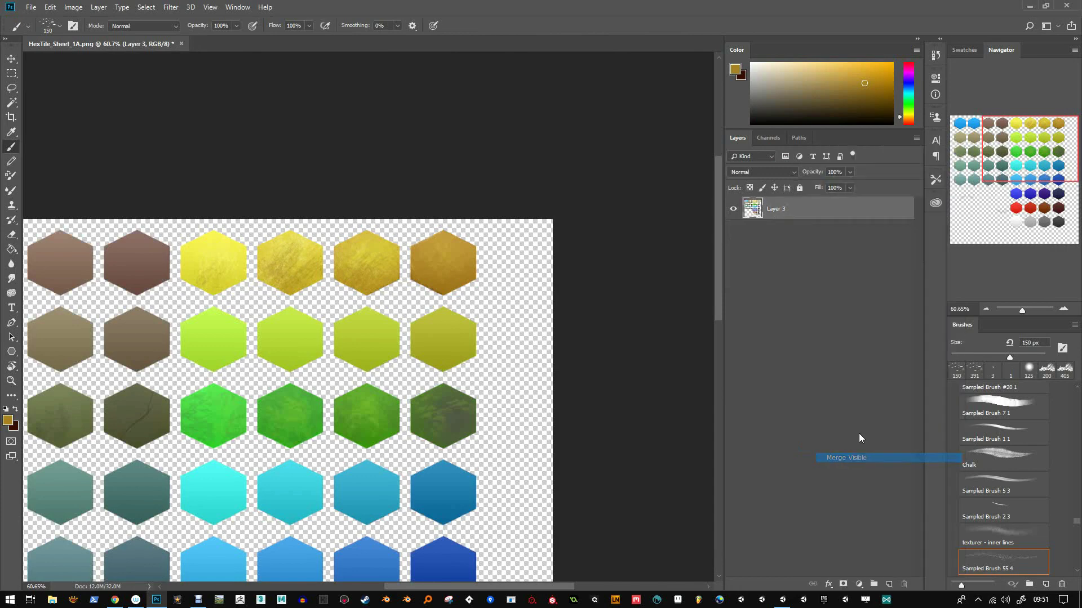
key(ctrl+s)
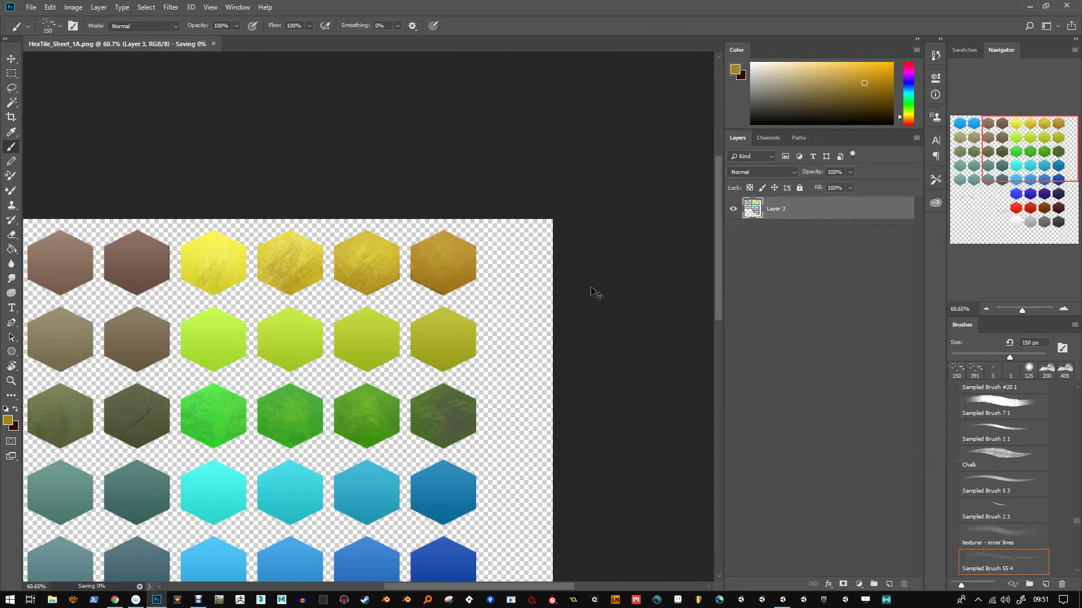
key(alt+Tab)
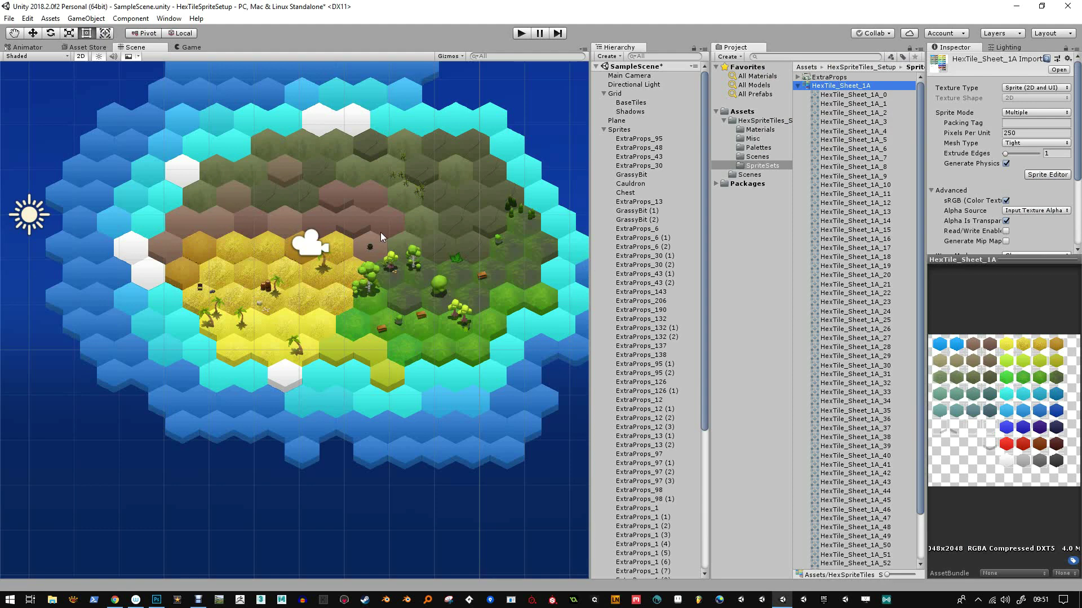
Turn off the Scene grid and shrink 3D icons to nothing, then return to the Photoshop tile sheet.
click(450, 56)
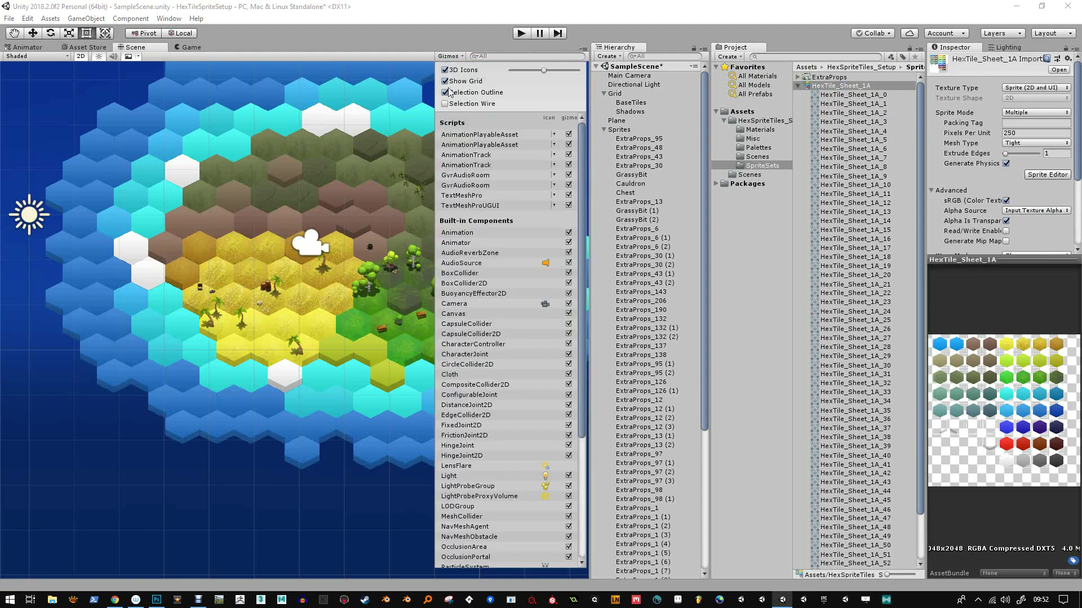
click(445, 81)
drag(515, 74, 503, 77)
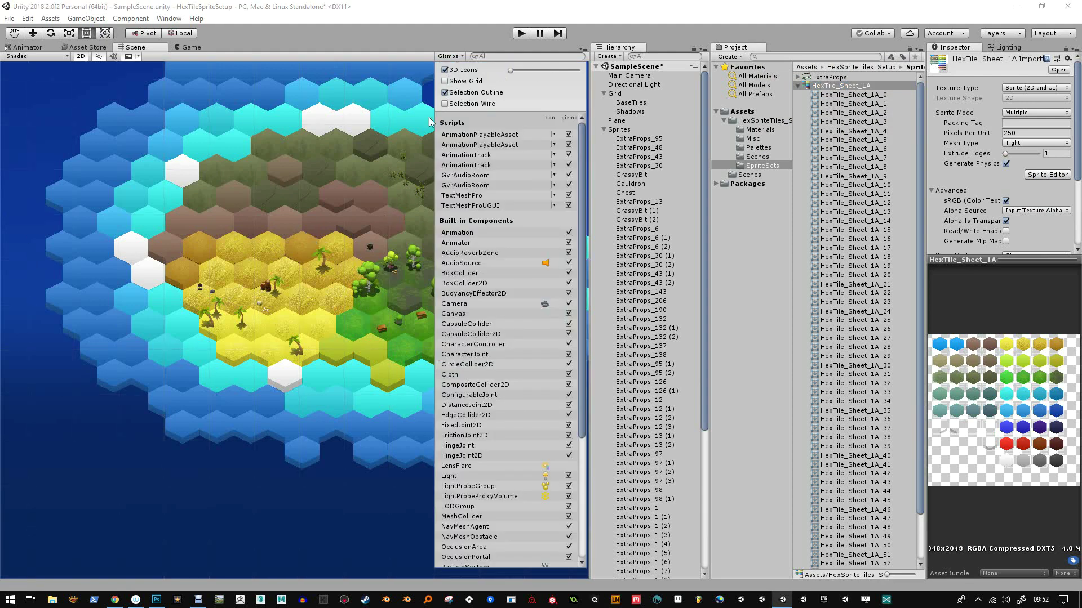
click(225, 462)
click(225, 462)
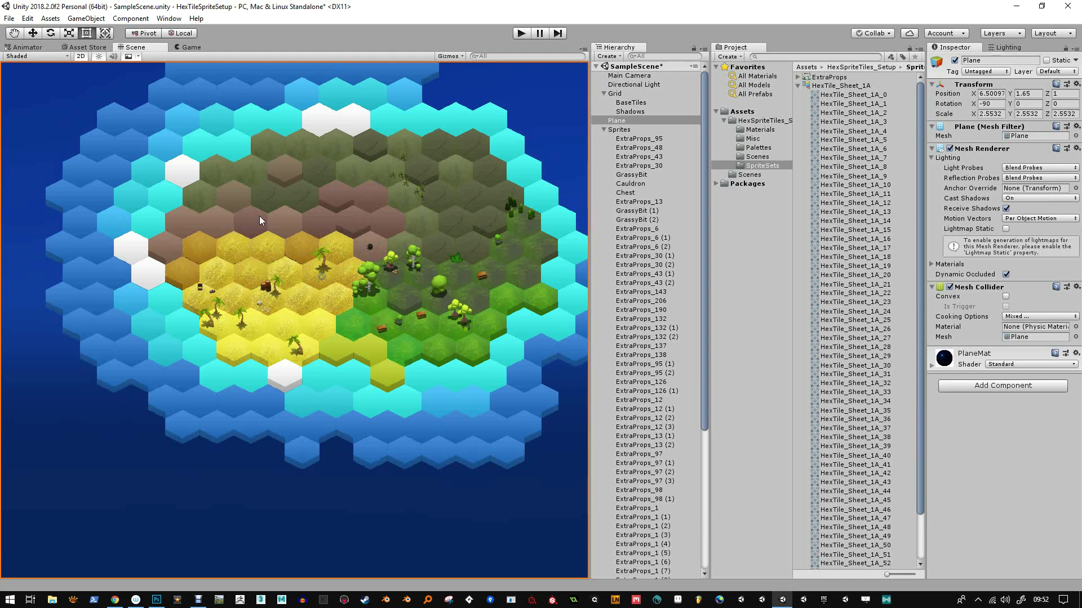
click(161, 600)
drag(590, 253, 732, 242)
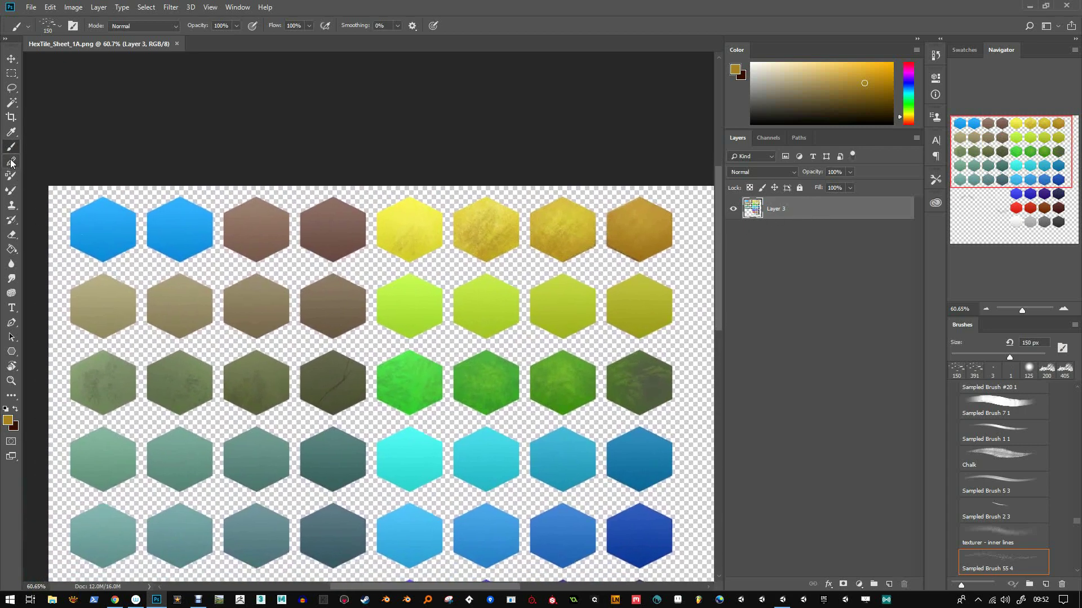
With the Pencil and a sampled tile brown, paint the rock's outline on a new layer.
click(11, 162)
alt+click(328, 242)
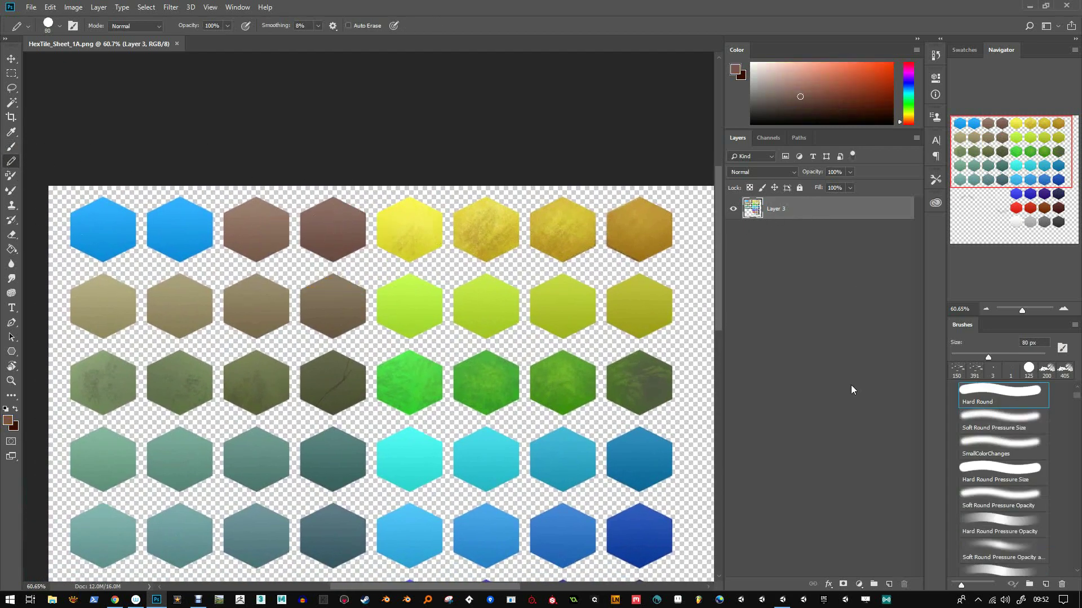
click(891, 586)
right_click(414, 358)
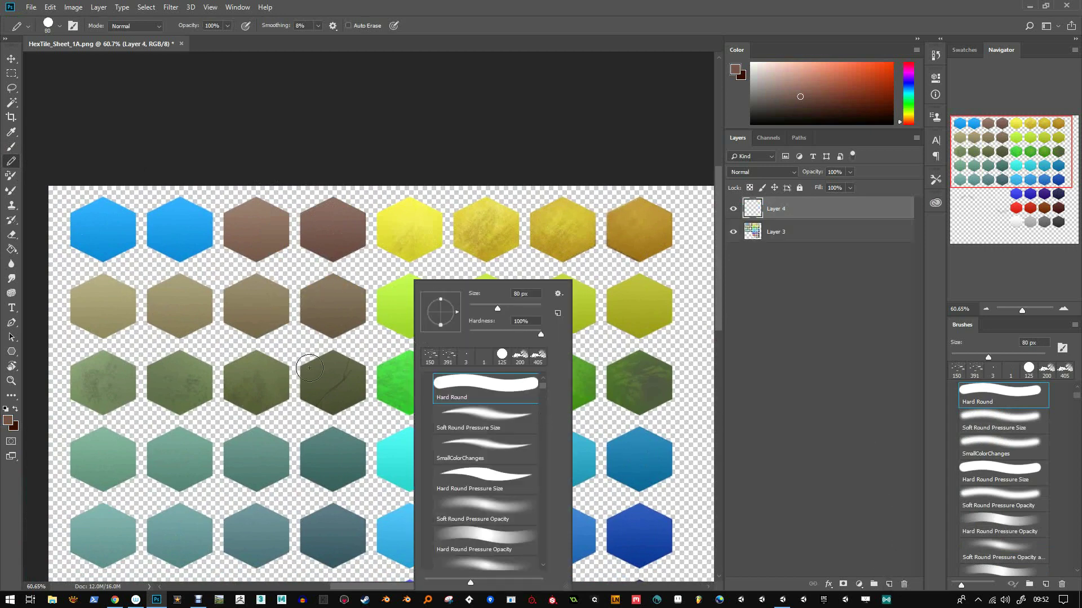
drag(330, 433, 367, 462)
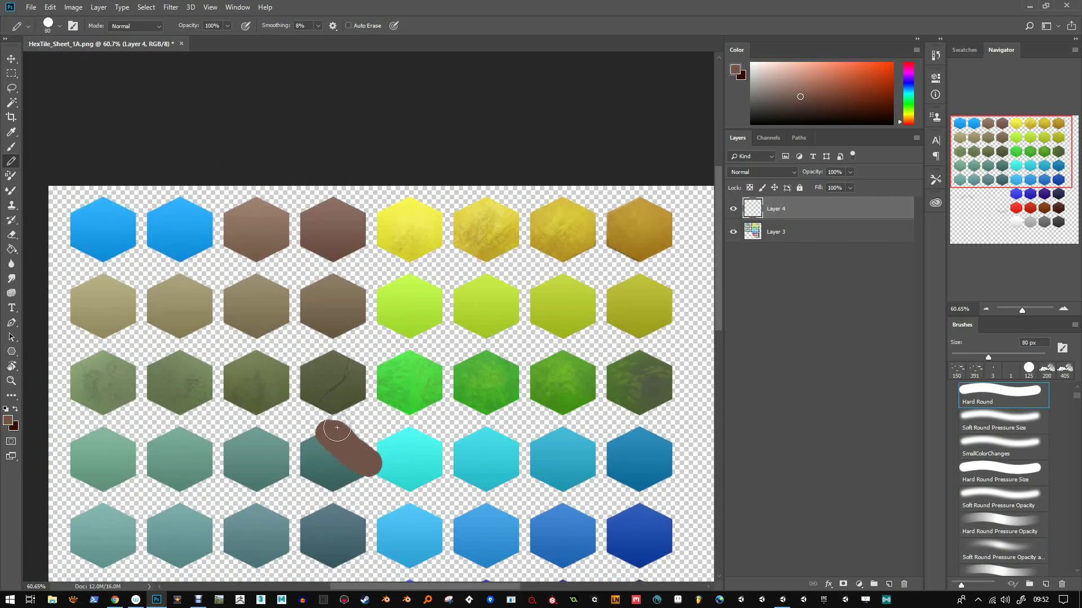
mouse_move(376, 465)
mouse_down()
mouse_move(342, 342)
mouse_move(385, 350)
mouse_move(367, 366)
mouse_move(367, 403)
mouse_move(377, 372)
mouse_move(353, 339)
mouse_move(386, 471)
mouse_up()
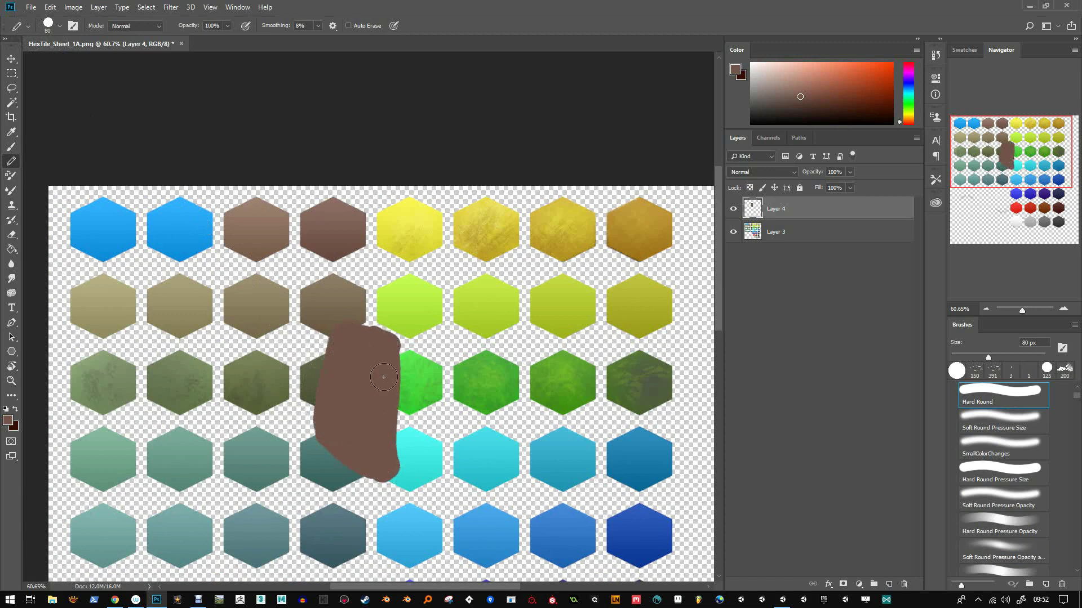
Fill the rock's lighter top face and add dark brown shading on its lower left side.
alt+click(332, 234)
mouse_move(355, 333)
mouse_down()
mouse_move(403, 380)
mouse_move(369, 320)
mouse_move(434, 338)
mouse_move(413, 343)
mouse_up()
mouse_move(345, 395)
mouse_down()
mouse_move(381, 411)
mouse_move(354, 417)
mouse_move(340, 465)
mouse_move(369, 481)
mouse_move(386, 453)
mouse_up()
alt+click(386, 423)
alt+click(332, 255)
key(bracketleft)
key(bracketleft)
key(bracketleft)
mouse_move(350, 430)
mouse_down()
mouse_move(337, 467)
mouse_move(384, 488)
mouse_move(395, 426)
mouse_move(391, 493)
mouse_move(398, 465)
mouse_move(402, 479)
mouse_move(456, 451)
mouse_move(465, 367)
mouse_move(450, 361)
mouse_move(406, 389)
mouse_move(404, 450)
mouse_move(419, 424)
mouse_move(445, 439)
mouse_move(456, 407)
mouse_move(469, 431)
mouse_move(465, 375)
mouse_move(466, 449)
mouse_move(418, 468)
mouse_move(471, 456)
mouse_move(370, 492)
mouse_move(332, 476)
mouse_move(344, 442)
mouse_up()
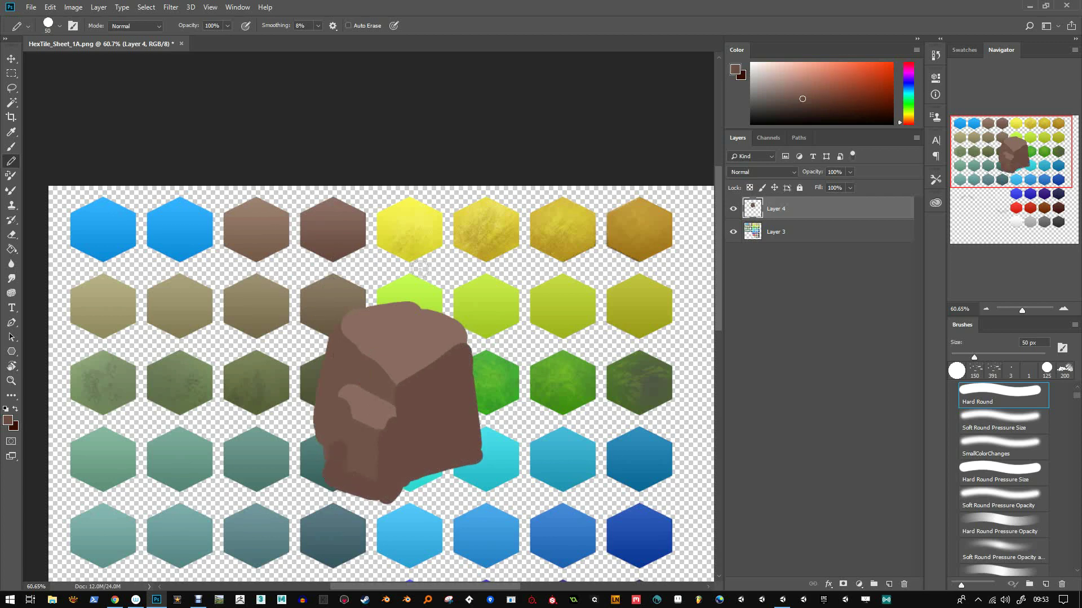
Apply Filter Gallery's Cutout to the rock with 8 levels, edge simplicity 6 and edge fidelity 3.
click(171, 8)
key(Escape)
click(173, 7)
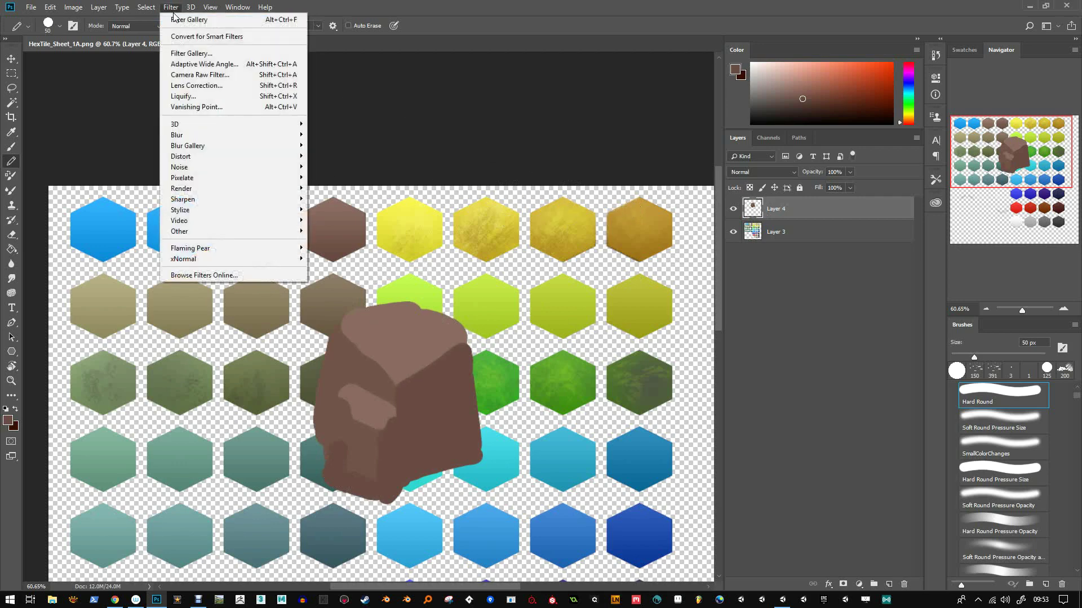
click(189, 54)
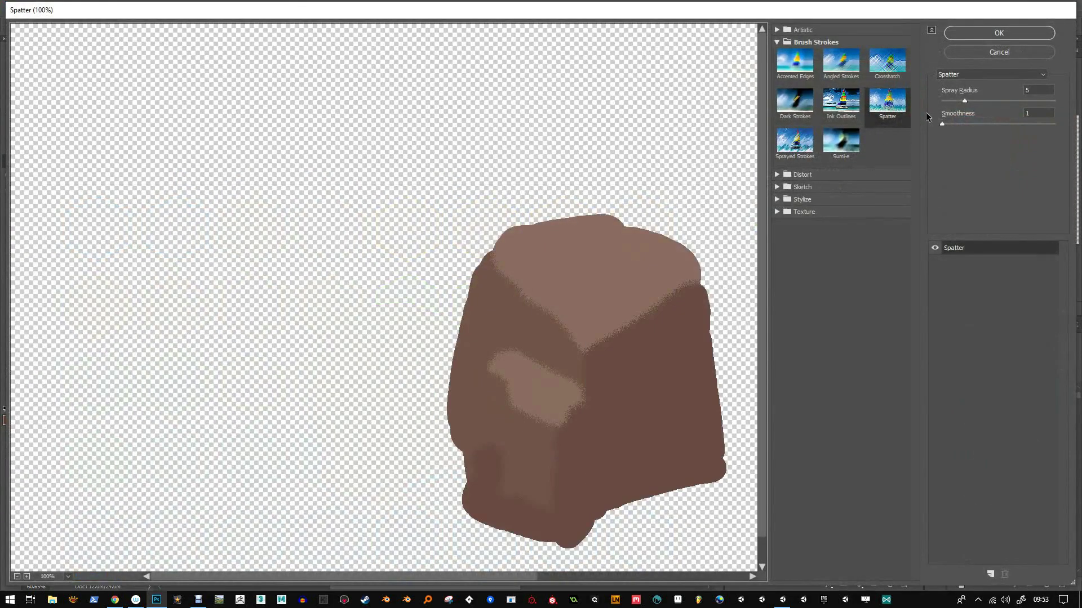
click(973, 75)
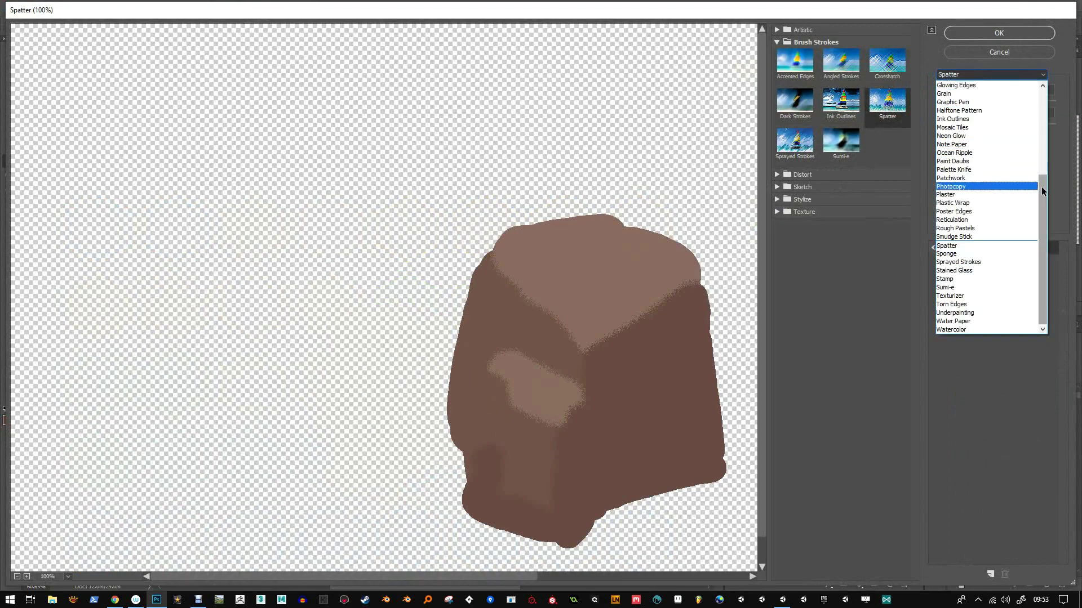
drag(1043, 271, 1049, 90)
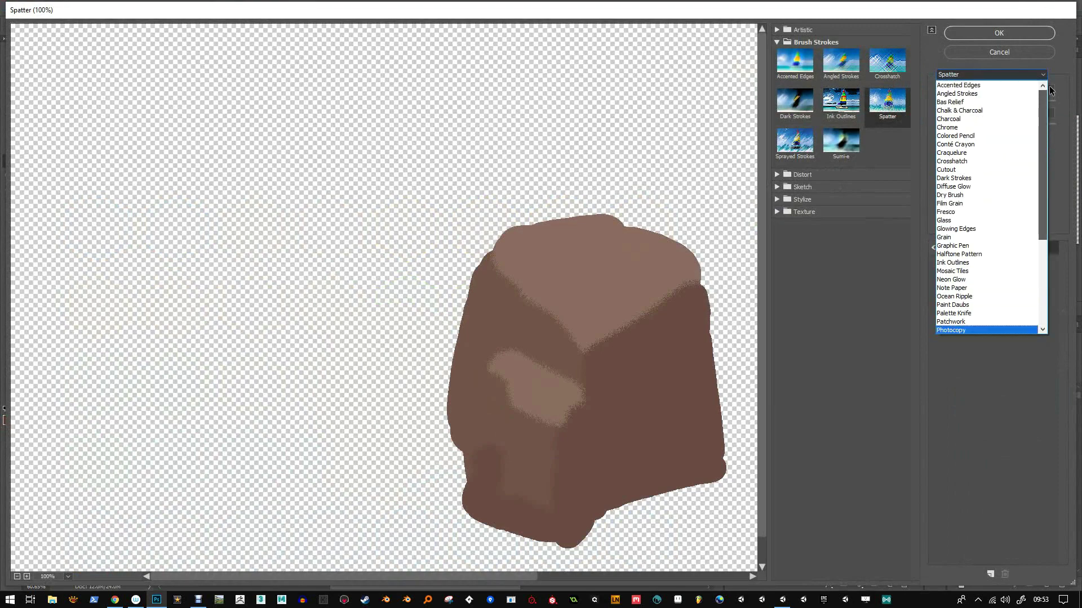
click(955, 170)
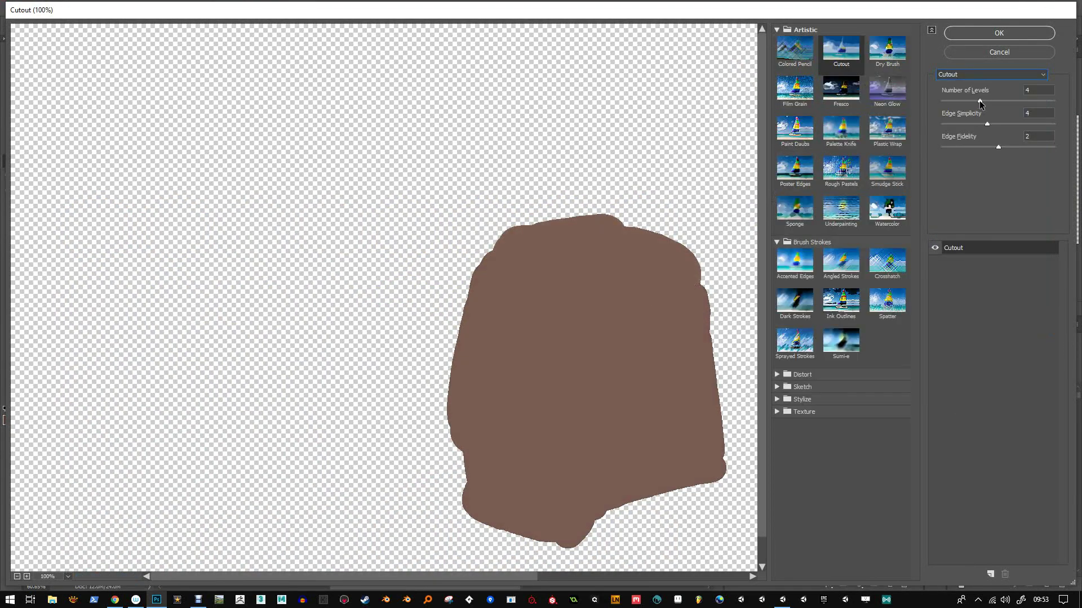
drag(981, 103, 1053, 102)
drag(988, 125, 1046, 157)
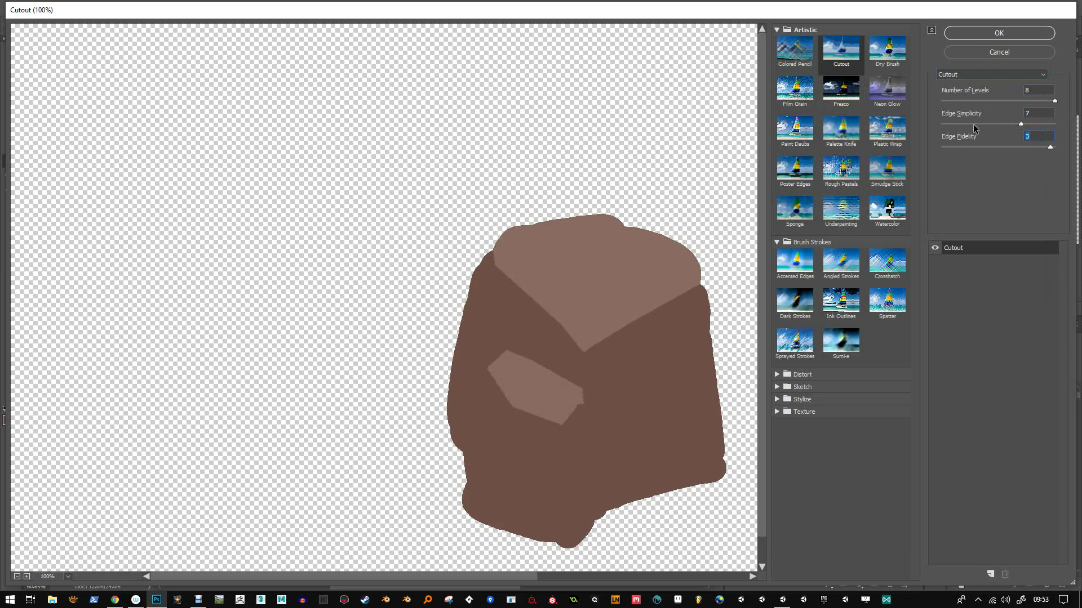
drag(1021, 124, 1059, 134)
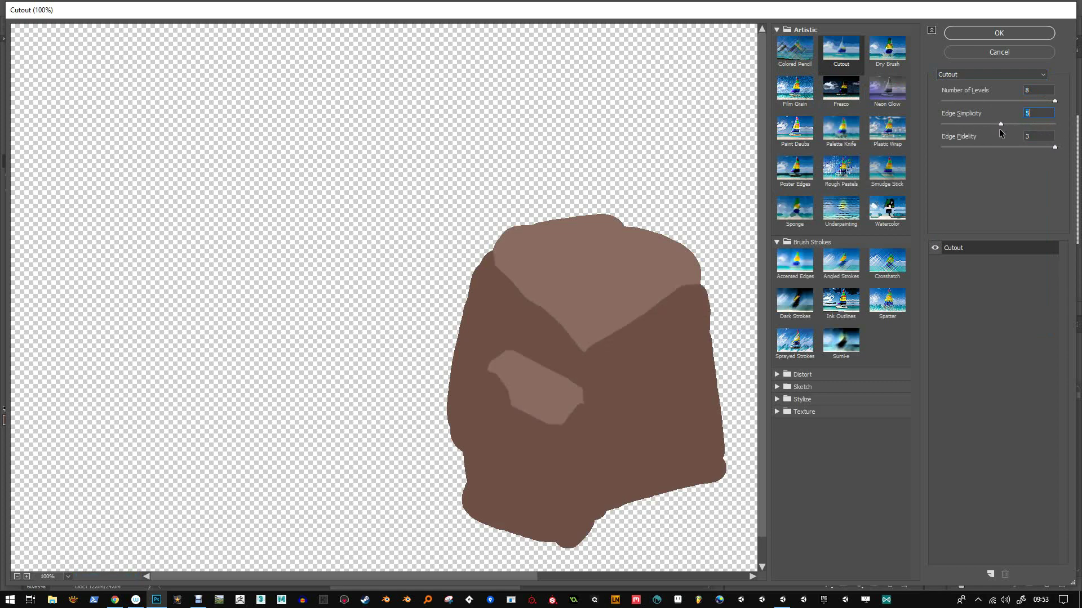
mouse_move(998, 129)
mouse_down()
mouse_move(954, 128)
mouse_move(1010, 126)
mouse_up()
click(1015, 32)
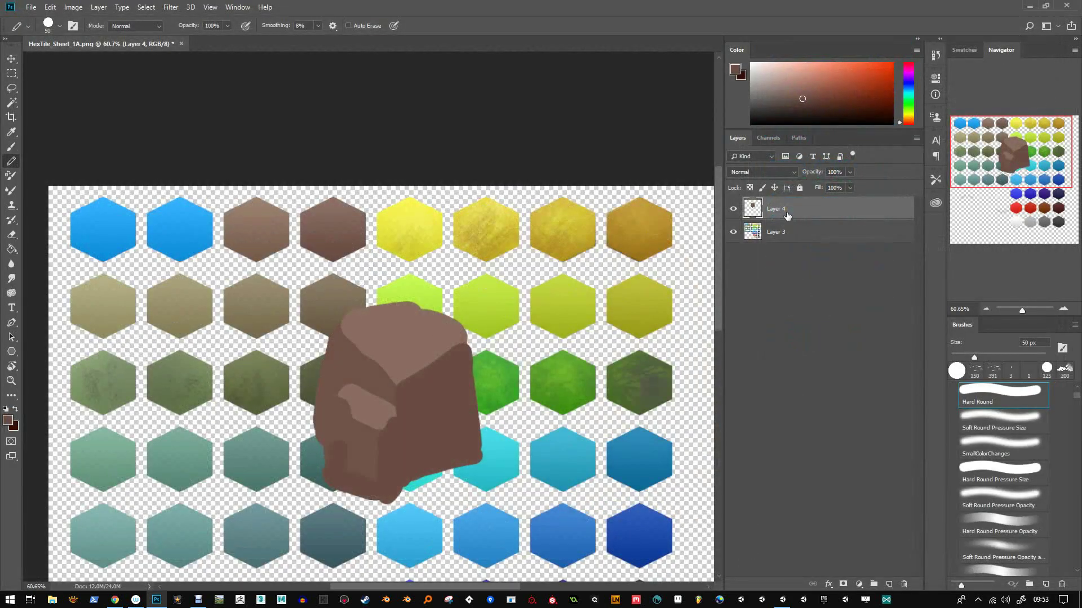
Add a new Layer 5 above Layer 3 and fill it with black behind the rock.
click(791, 231)
click(889, 584)
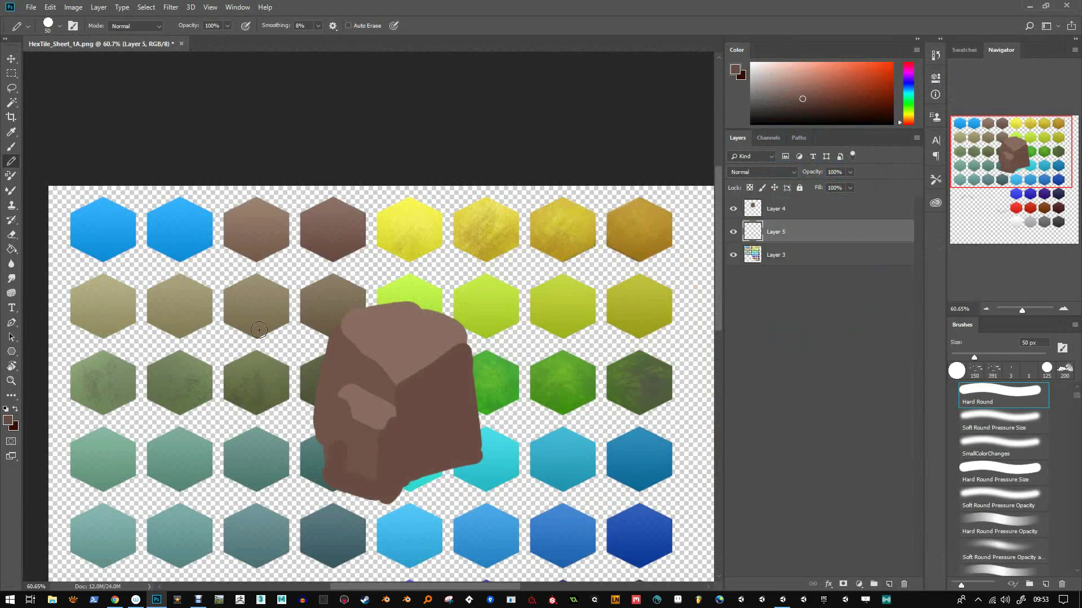
click(11, 249)
click(16, 410)
key(x)
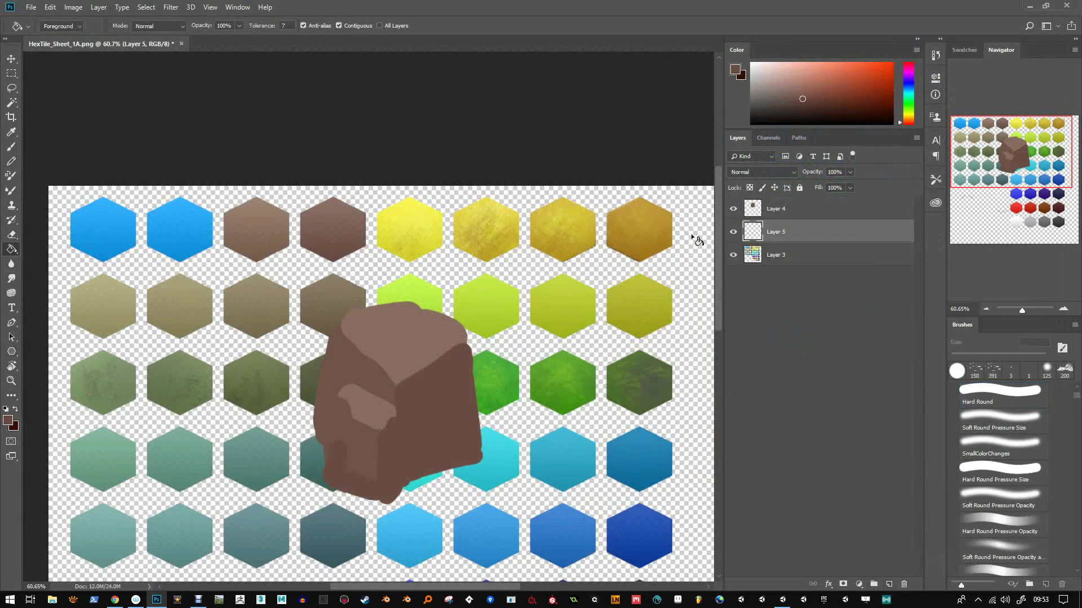
click(8, 421)
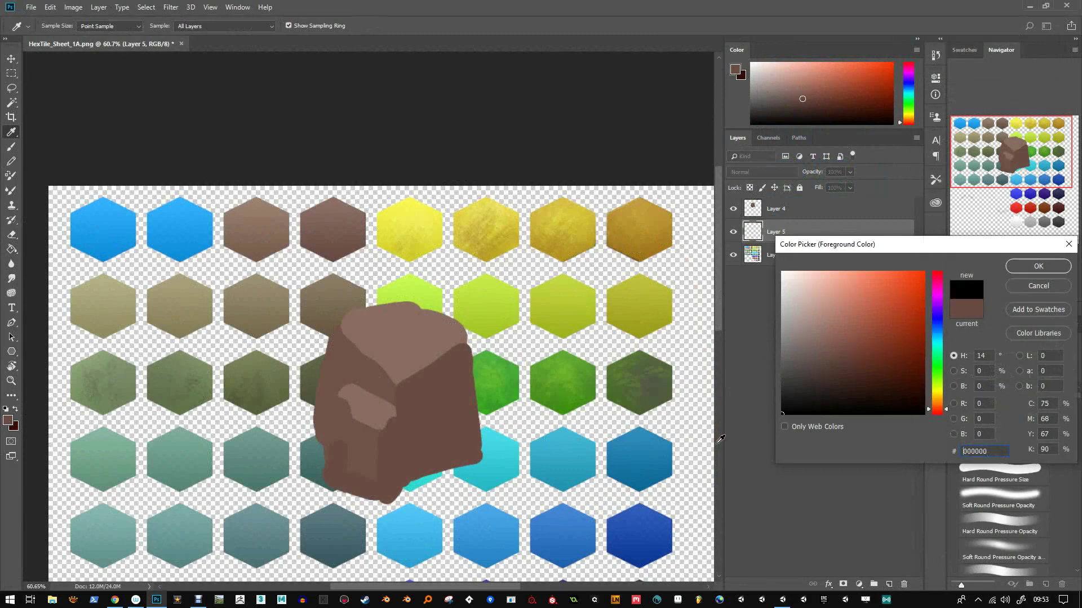
click(1036, 268)
click(512, 387)
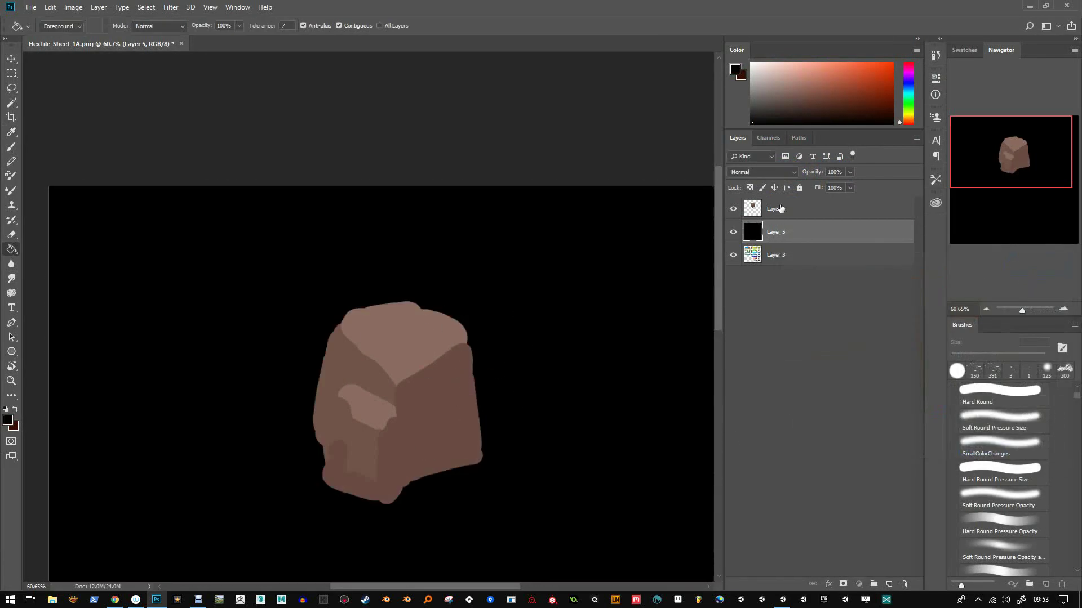
Merge the rock's Layer 4 down into Layer 5 and reapply the last filter.
click(775, 209)
right_click(786, 209)
click(845, 448)
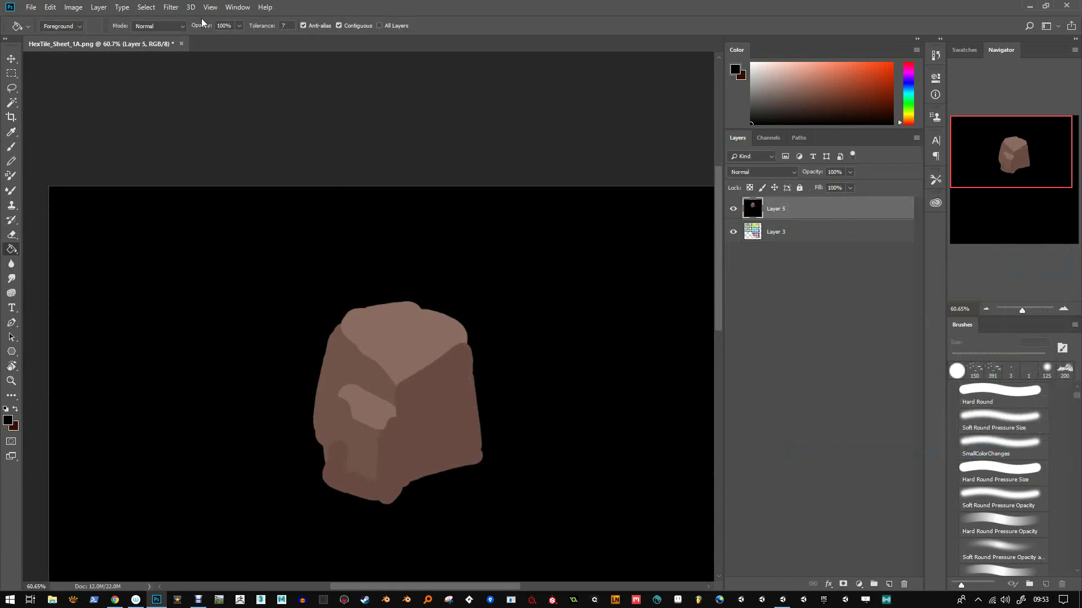
click(171, 8)
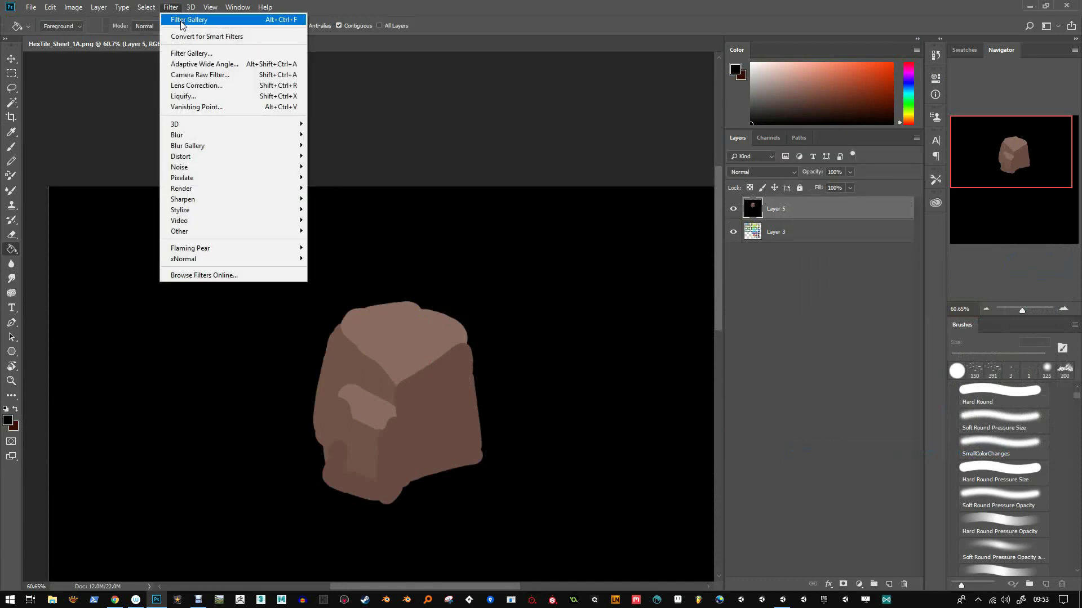
click(180, 20)
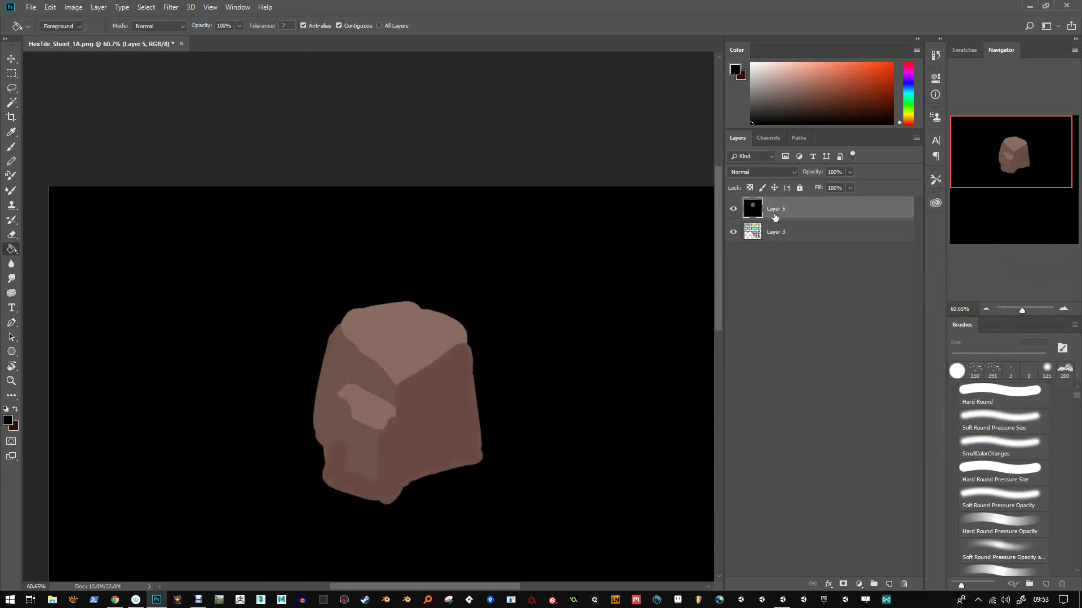
Brighten the rock with Levels, setting the gamma value to 1.
key(ctrl+l)
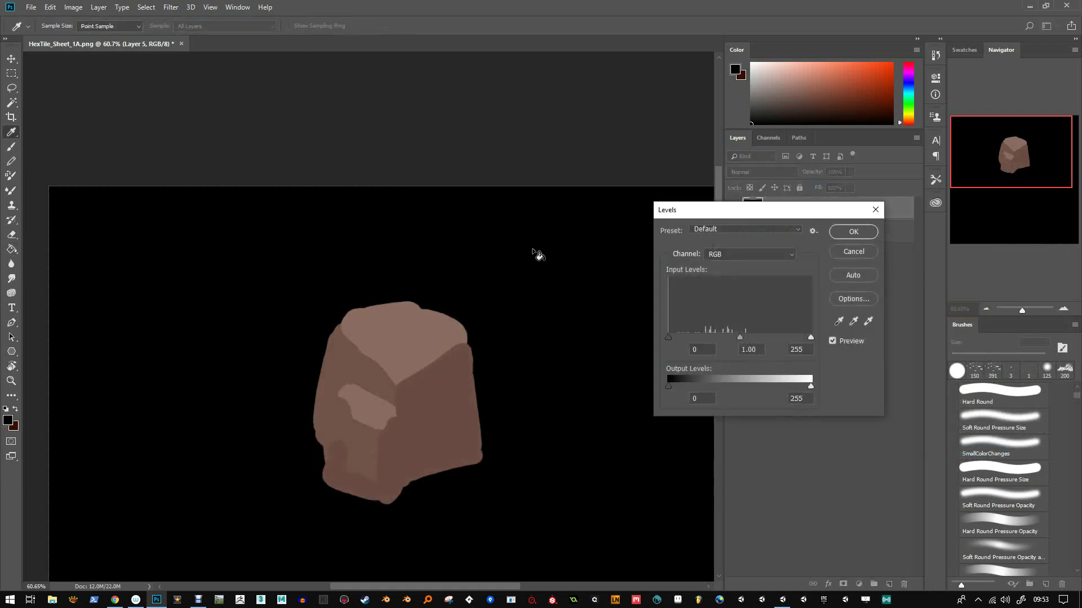
mouse_move(739, 337)
mouse_down()
mouse_move(724, 337)
mouse_move(794, 338)
mouse_move(737, 338)
mouse_up()
text(1)
key(Tab)
click(853, 232)
key(g)
Lower the rock's saturation by 41 with Hue/Saturation and reapply the last filter.
key(ctrl+u)
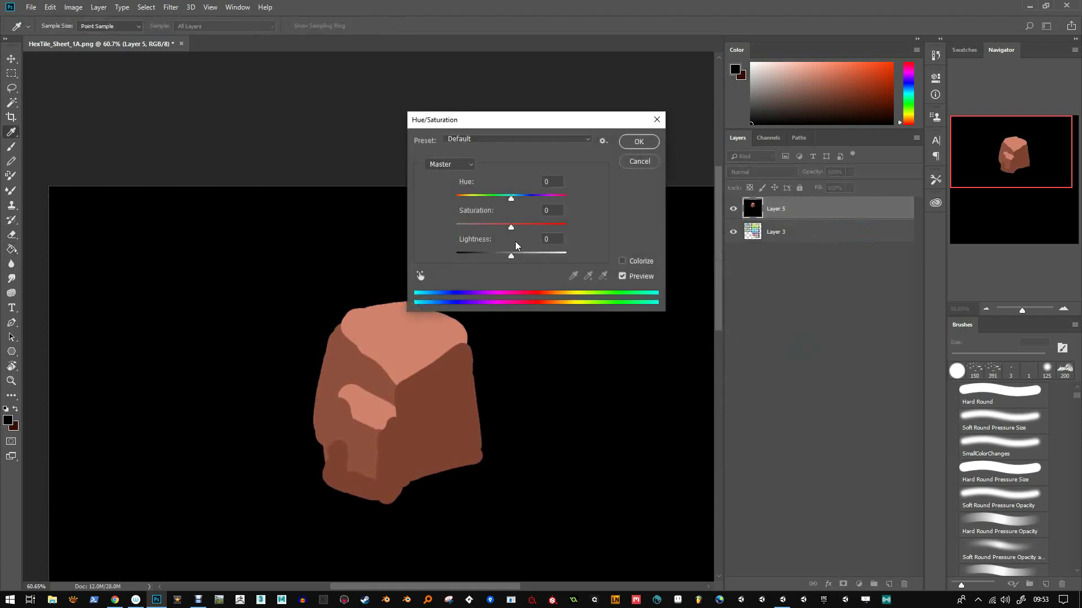
drag(511, 226, 489, 233)
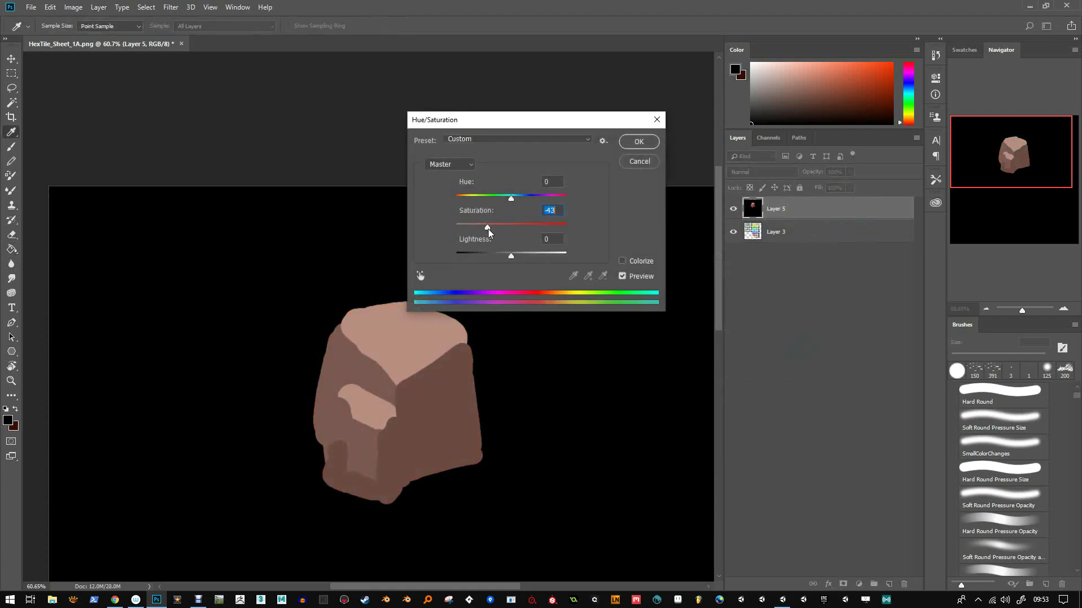
click(638, 145)
click(174, 9)
click(178, 18)
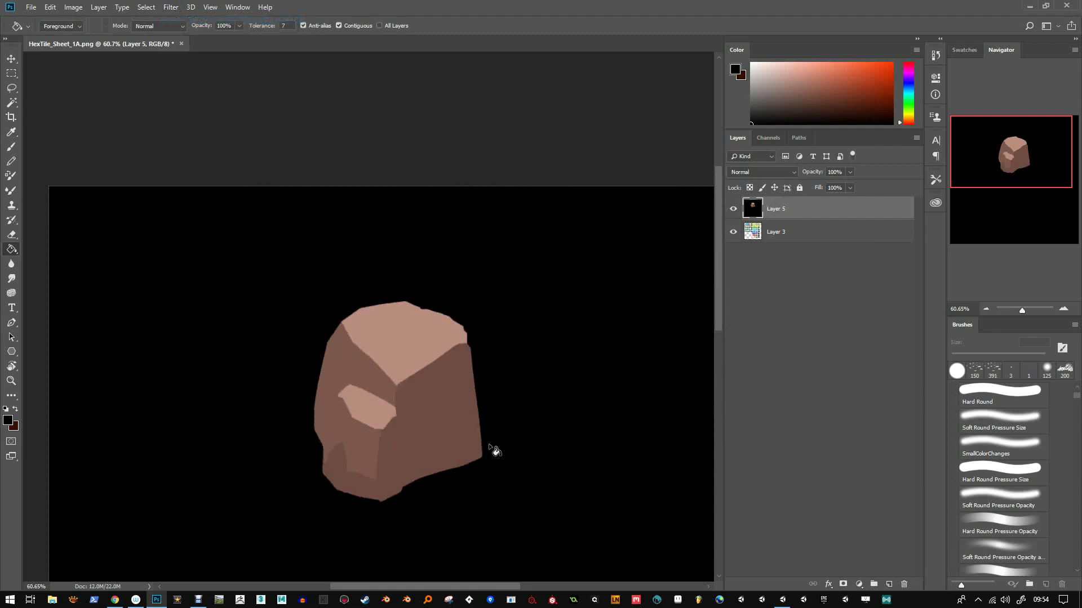
Try Screen blending on the rock layer, then undo back to Normal.
click(779, 172)
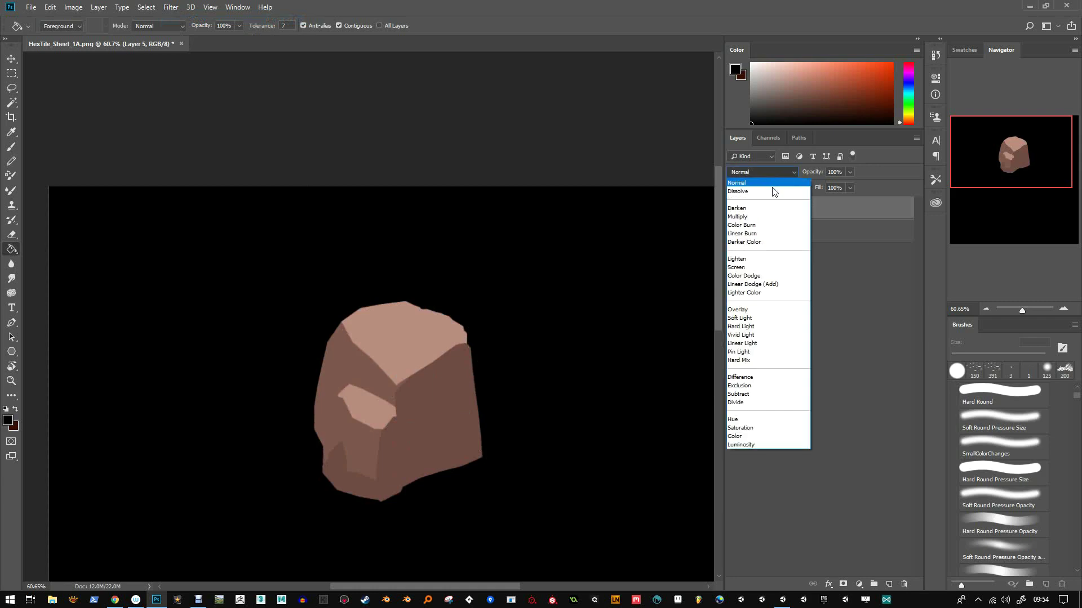
click(750, 269)
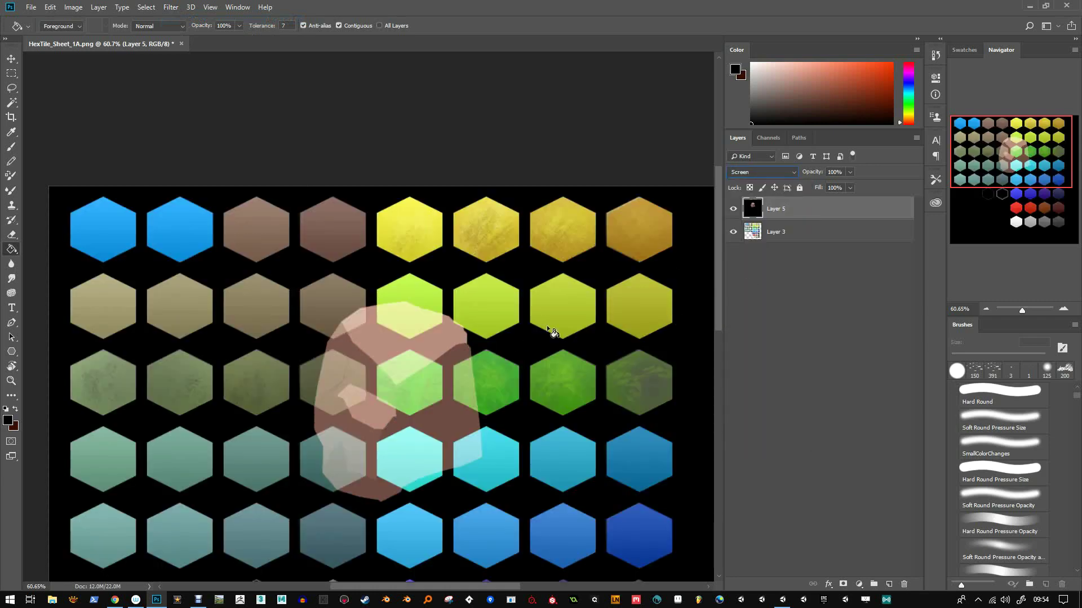
key(ctrl+z)
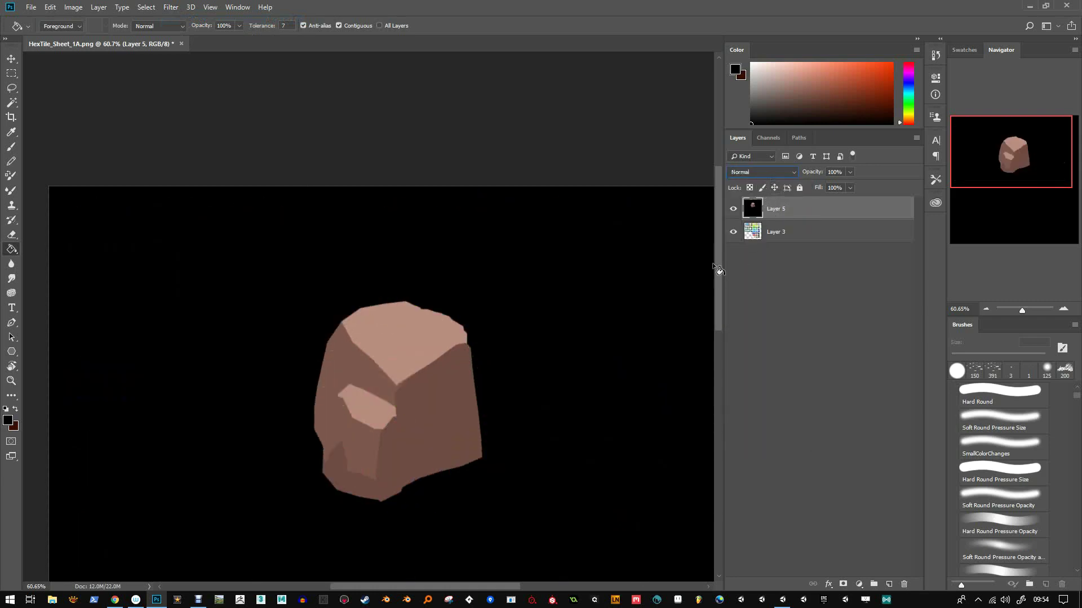
Delete the rock's black background with the Magic Wand and scale it to about 22.7%.
click(12, 102)
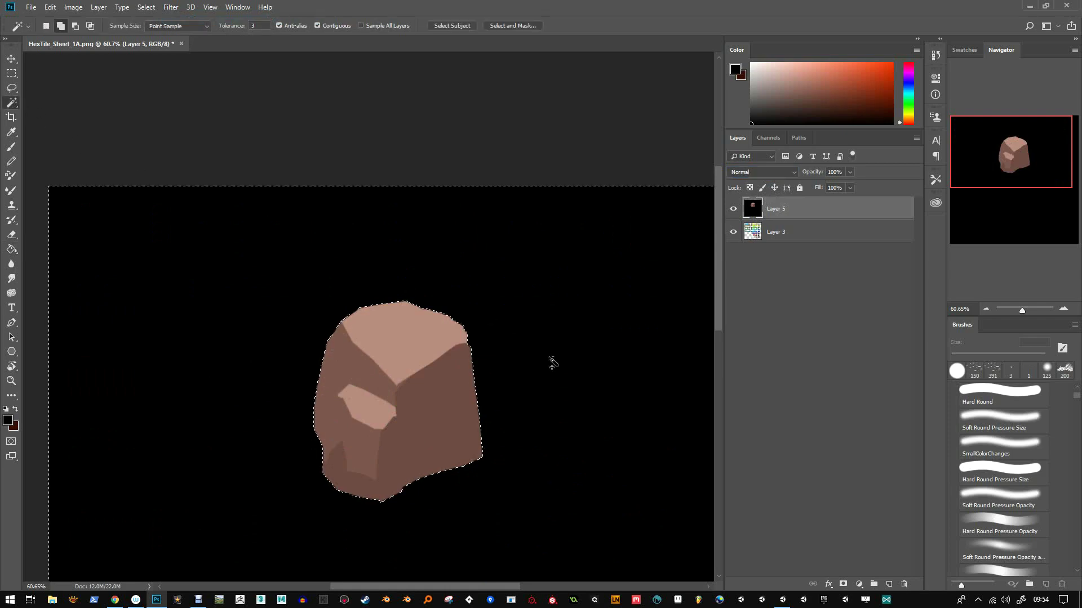
click(548, 369)
key(Delete)
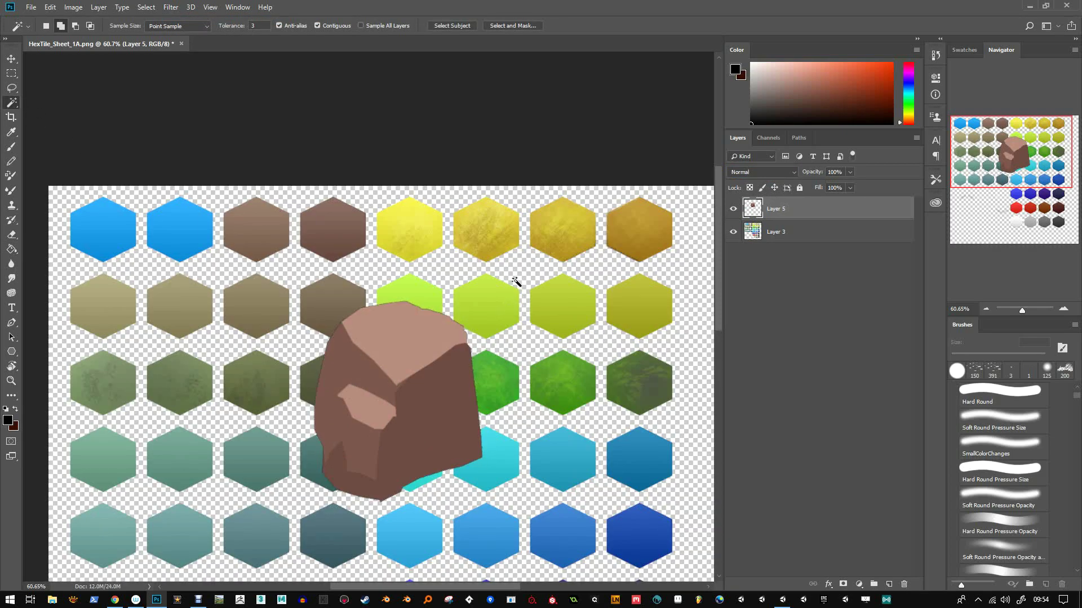
key(ctrl+t)
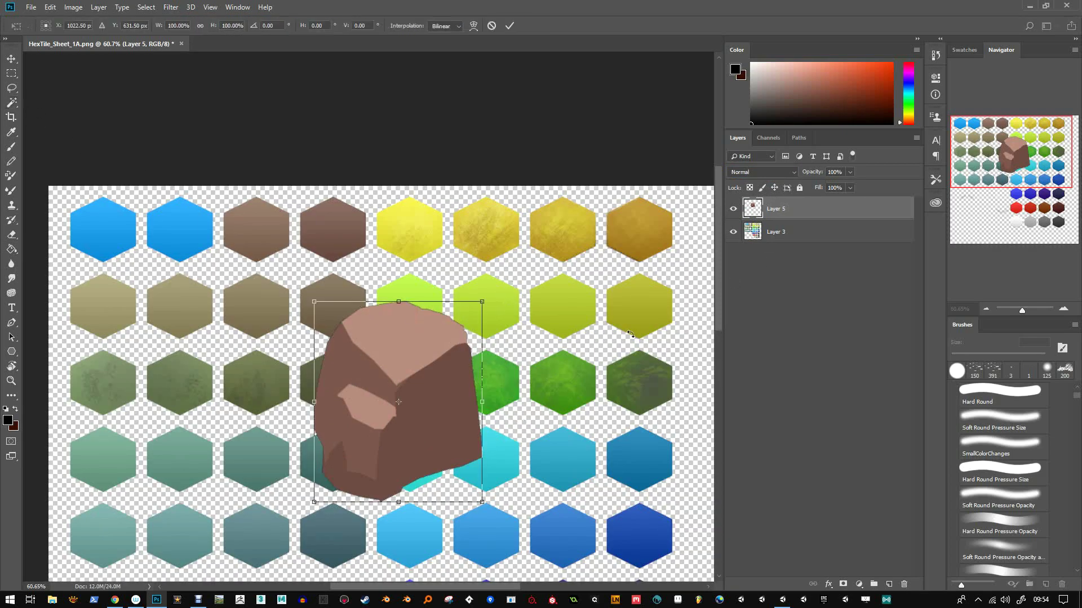
drag(470, 503, 348, 214)
key(Return)
Shift the rock's hue and saturation slightly, then zoom in on the hex tiles.
key(ctrl+u)
drag(511, 197, 505, 225)
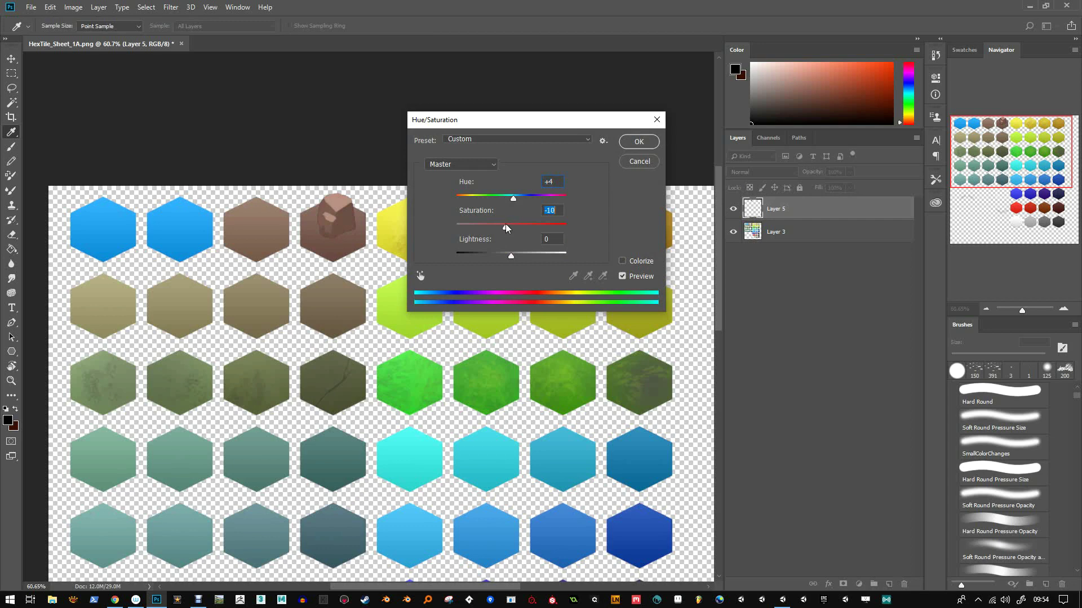
click(639, 142)
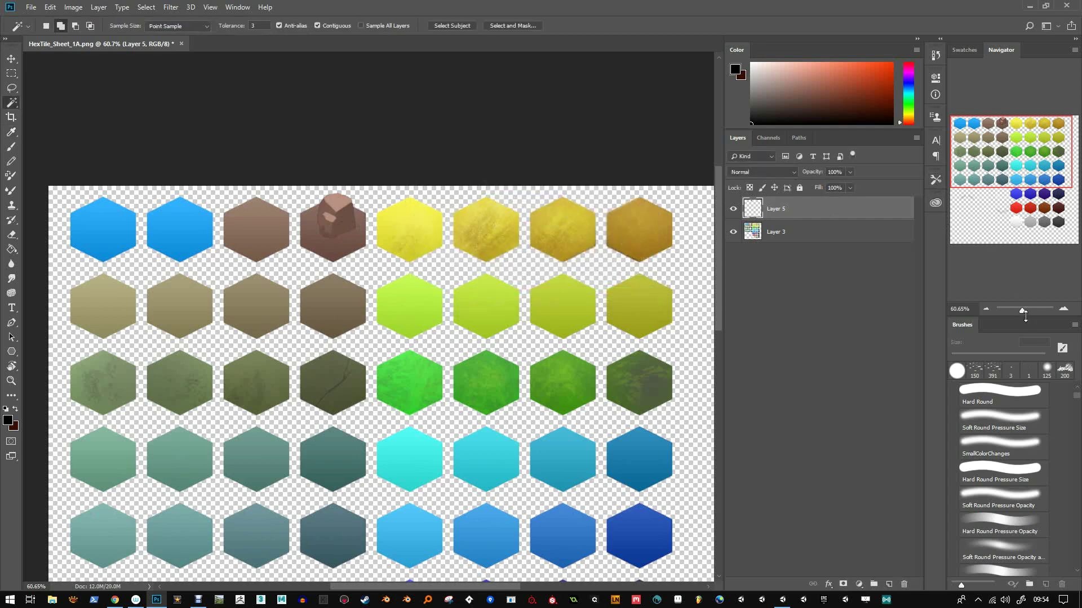
drag(1030, 317, 1024, 313)
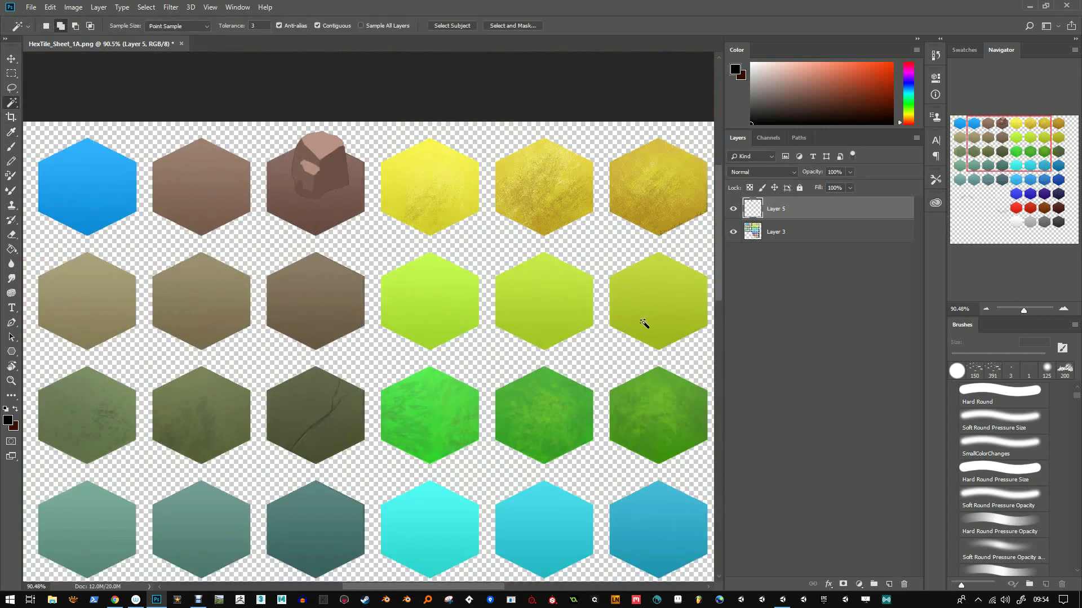
Enlarge the rock to about 500% over the hex tiles.
key(ctrl+t)
drag(348, 200, 615, 449)
key(Return)
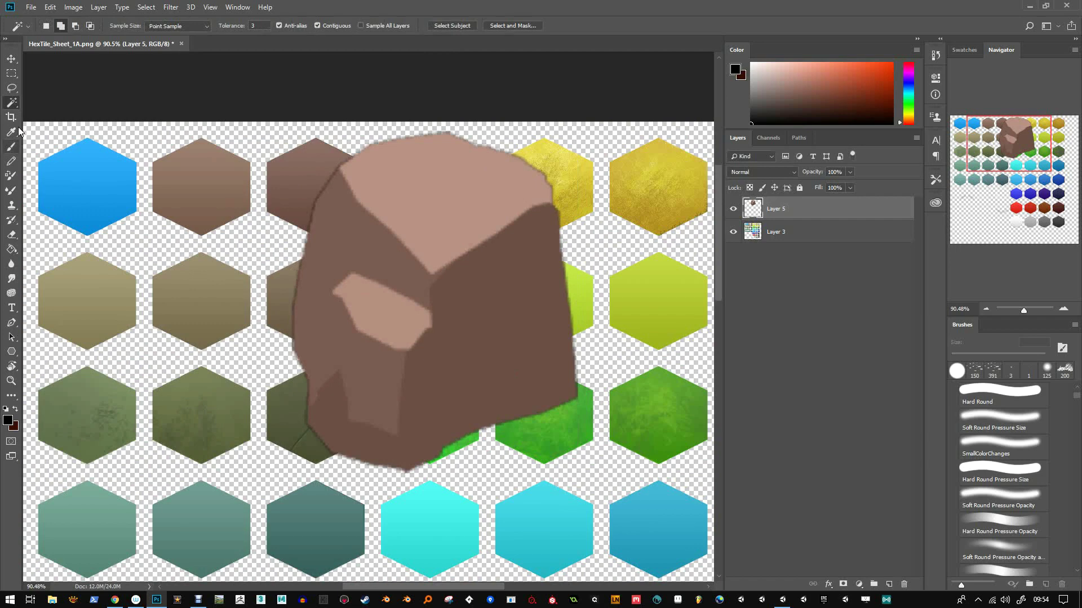
Trace the rock with the Polygonal Lasso and delete its soft outer halo, then deselect.
click(16, 89)
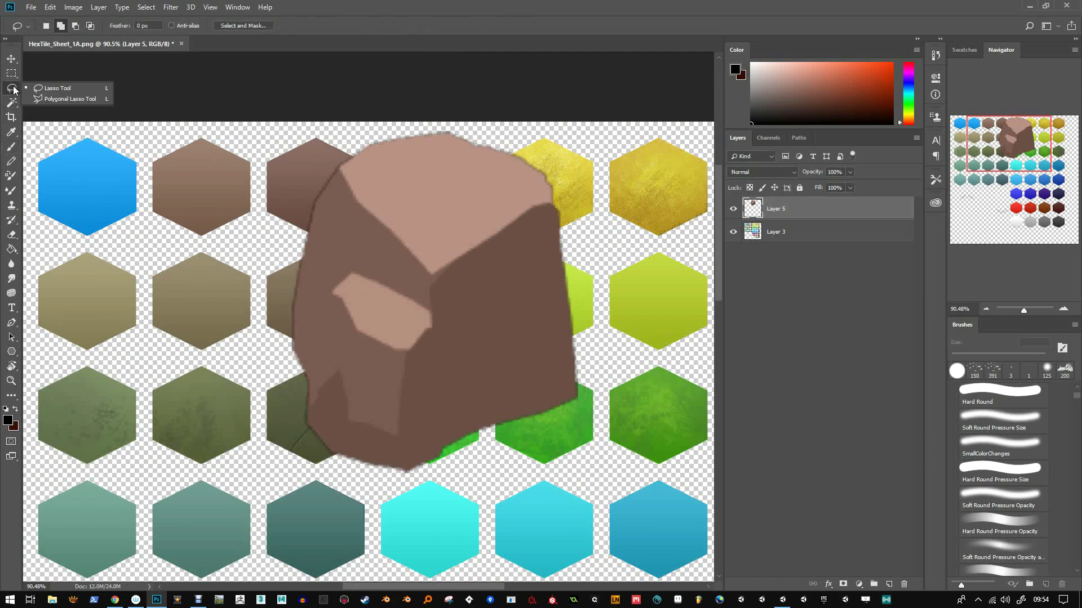
click(45, 100)
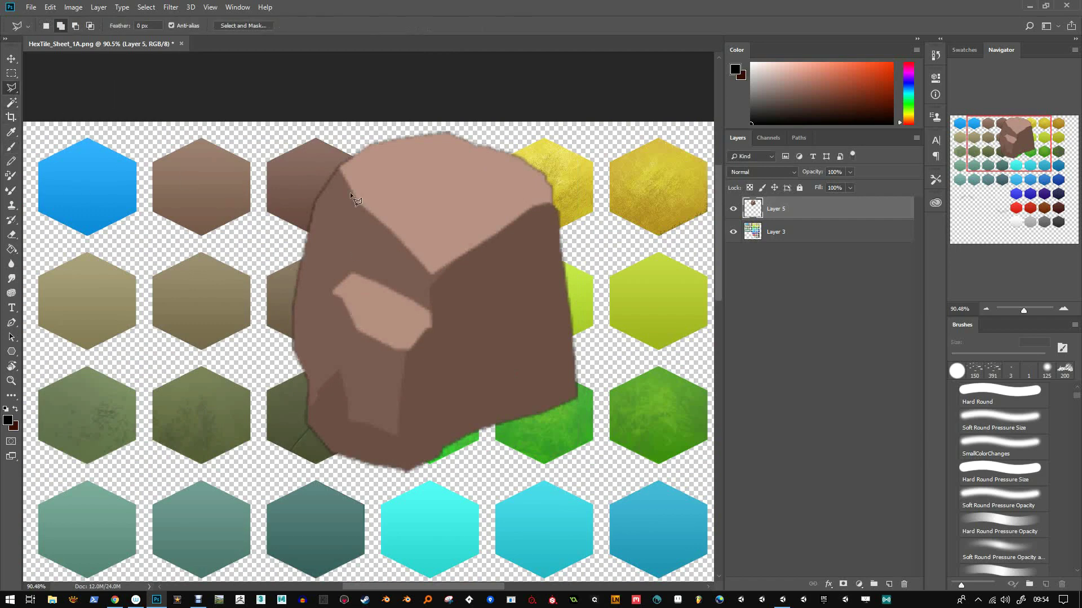
click(296, 355)
click(297, 308)
click(306, 299)
click(339, 169)
click(374, 147)
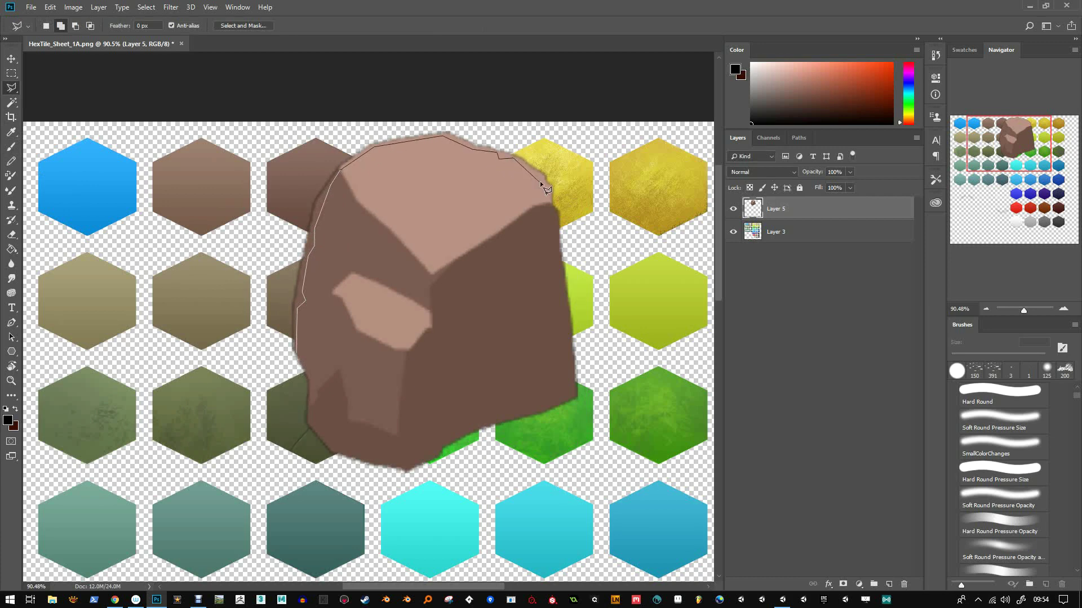
click(552, 216)
click(310, 423)
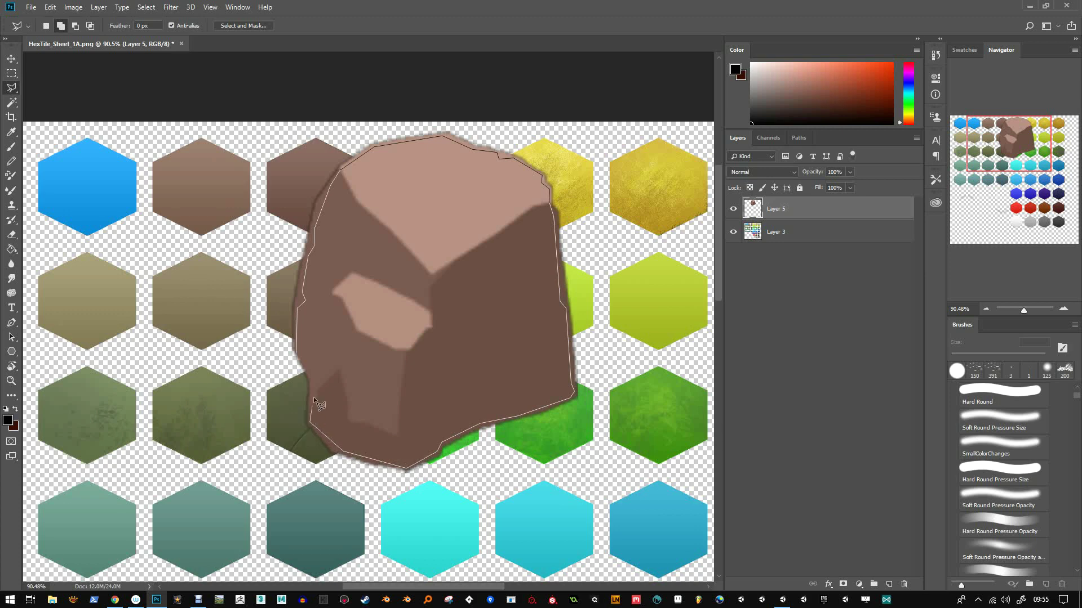
click(296, 350)
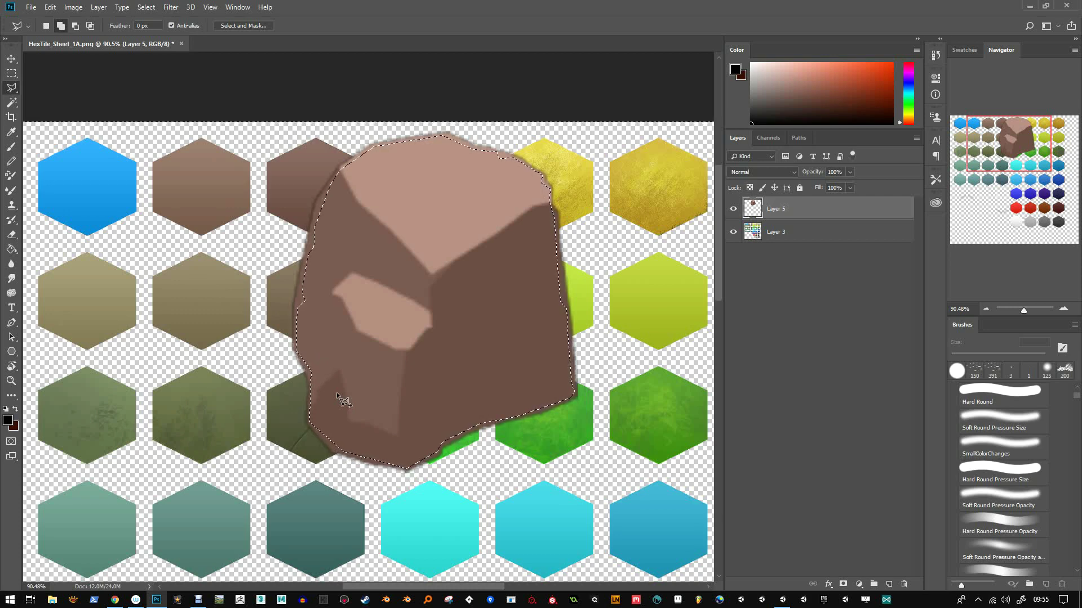
key(Delete)
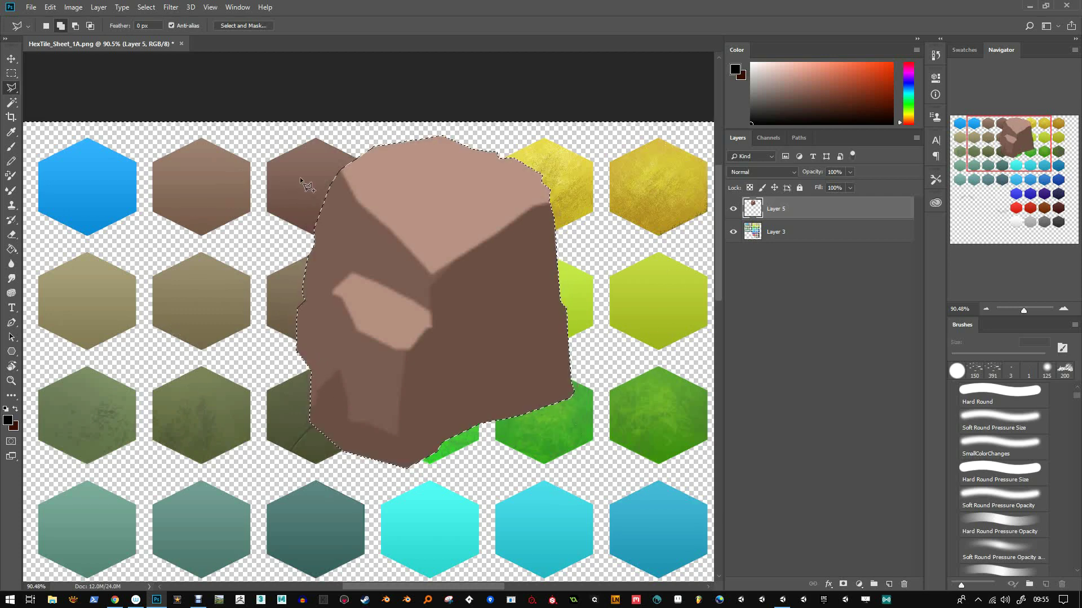
key(ctrl+d)
Apply Oil Paint to the rock with higher Stylization and Cleanliness.
click(170, 7)
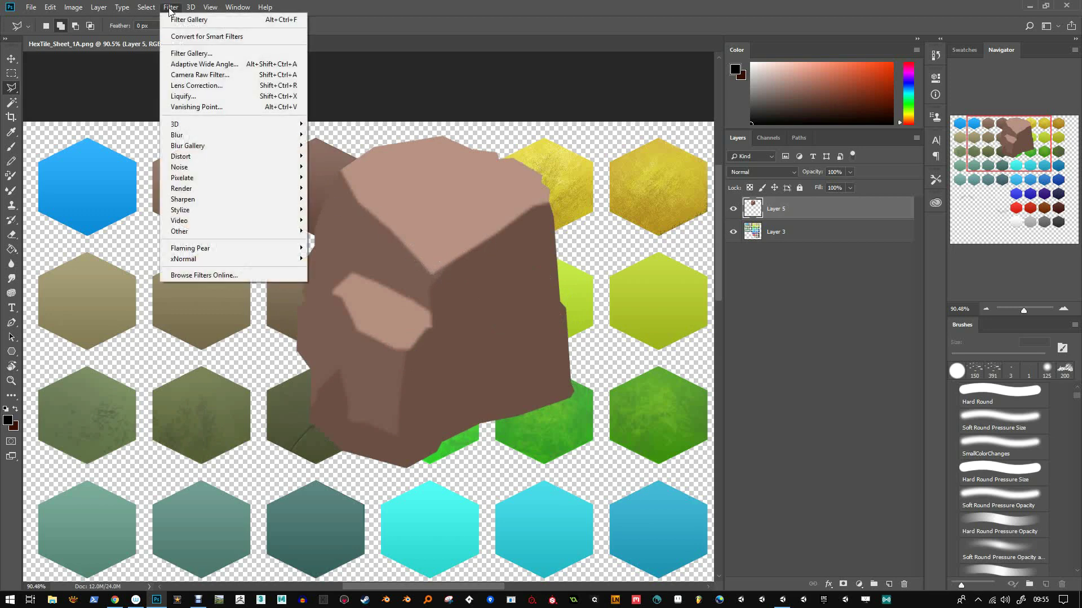
mouse_move(237, 212)
click(342, 253)
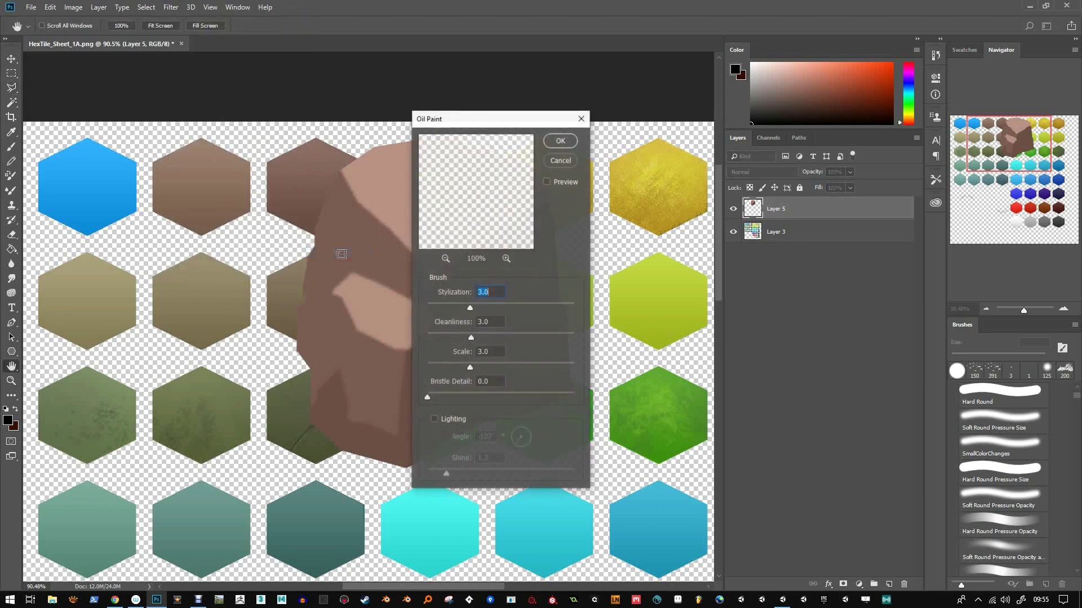
mouse_move(496, 225)
mouse_down()
mouse_move(492, 239)
mouse_move(466, 229)
mouse_up()
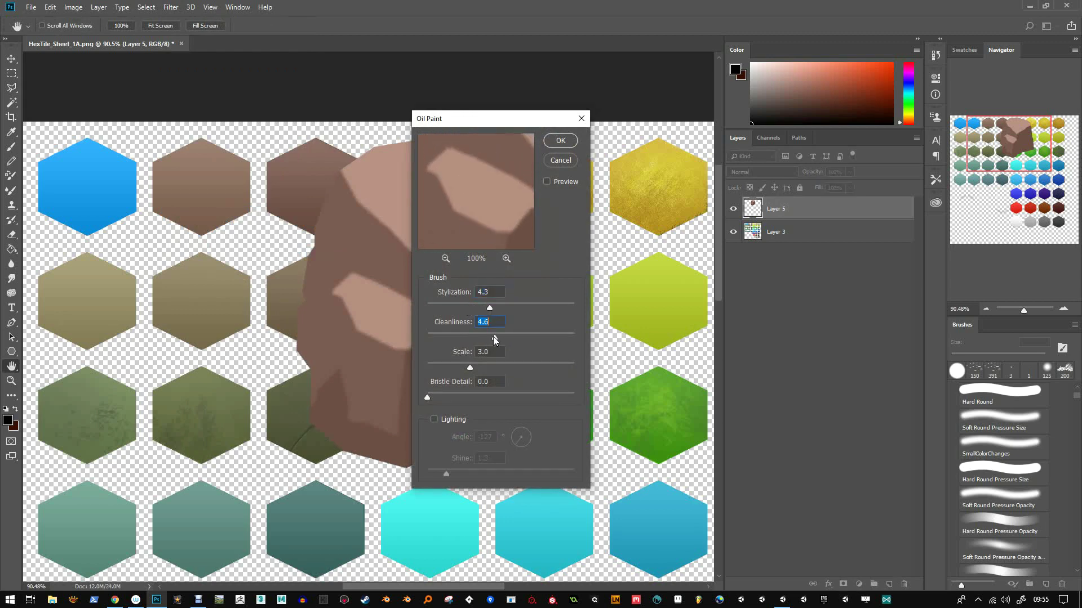
click(560, 145)
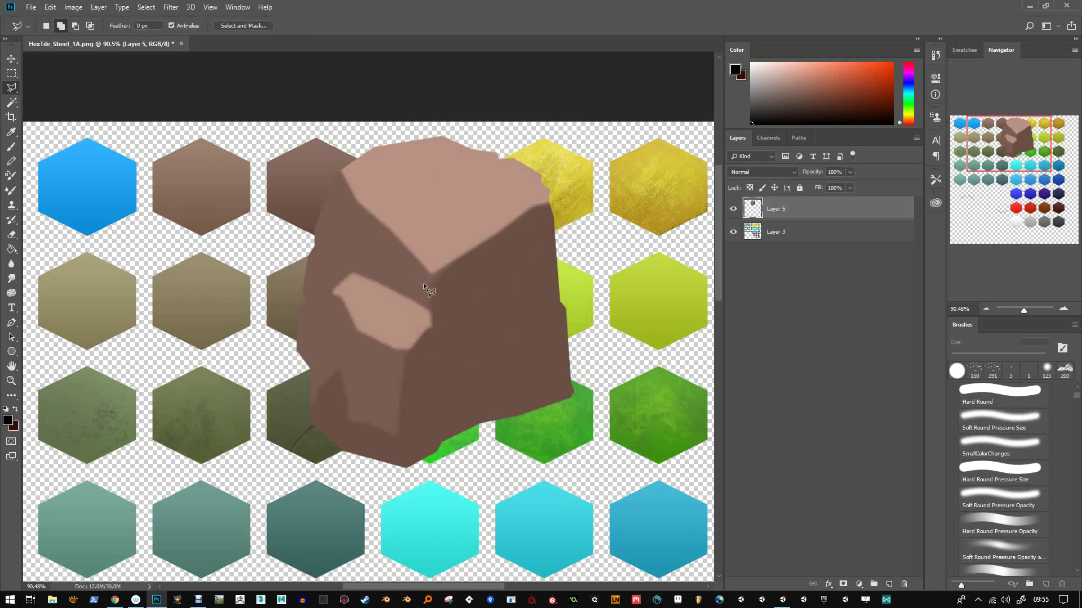
Sharpen the rock three times with Filter > Sharpen.
click(170, 7)
mouse_move(225, 200)
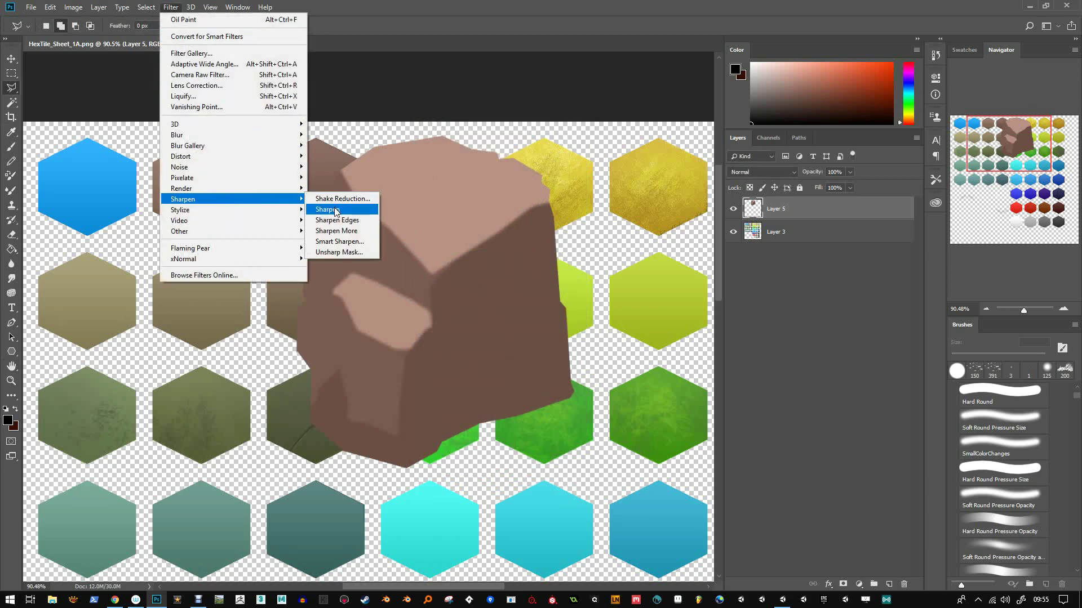
click(338, 211)
click(171, 6)
click(175, 18)
click(170, 6)
click(173, 19)
click(171, 25)
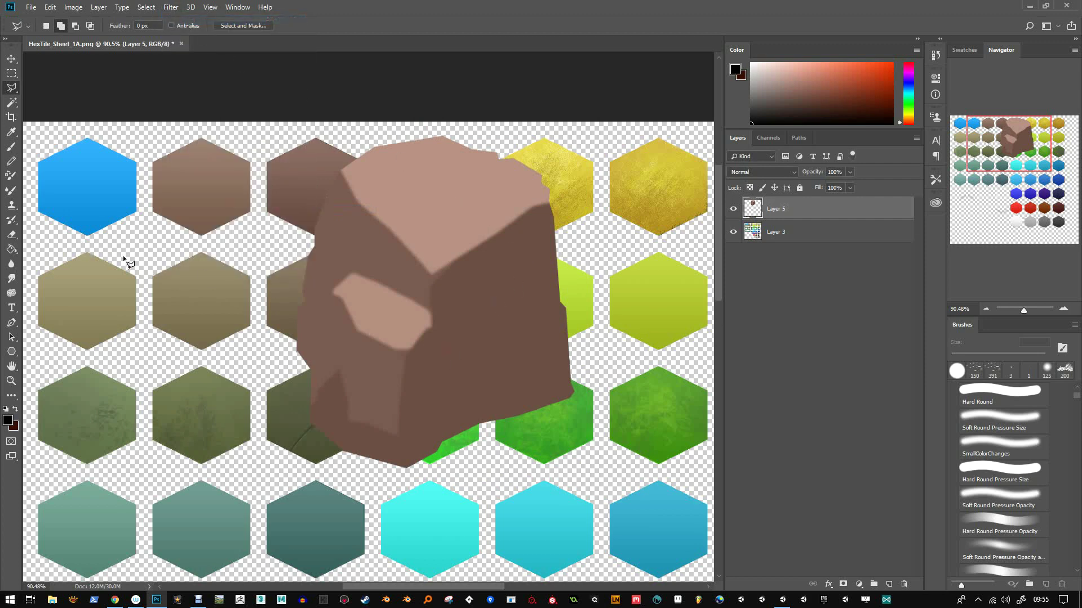
Set Sampled Brush 1 1 to 30 px, 90% opacity, darker brown, and lock Layer 5's transparency.
click(12, 147)
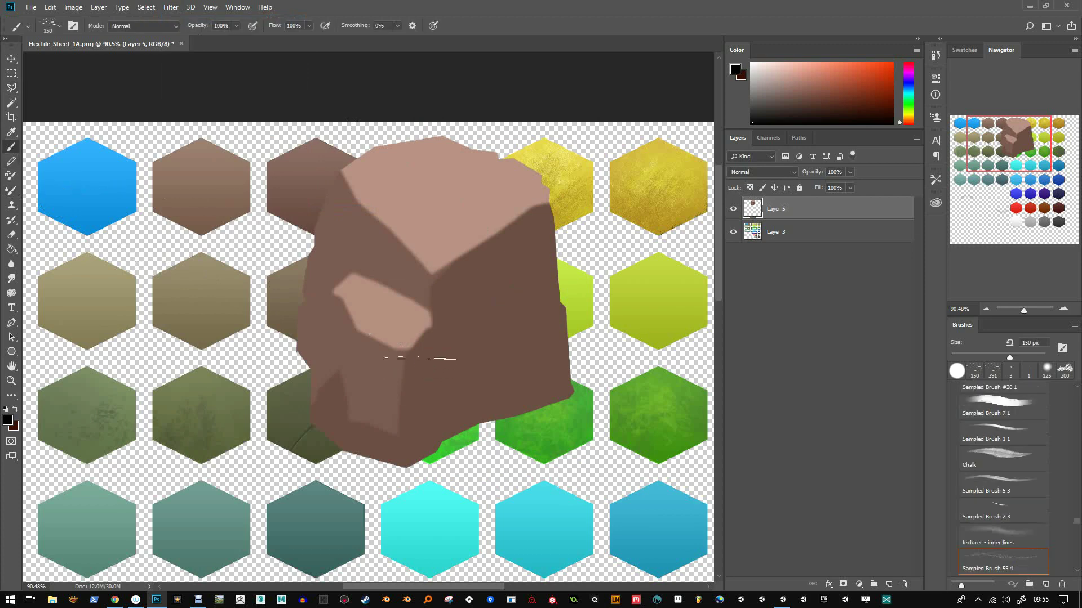
right_click(272, 275)
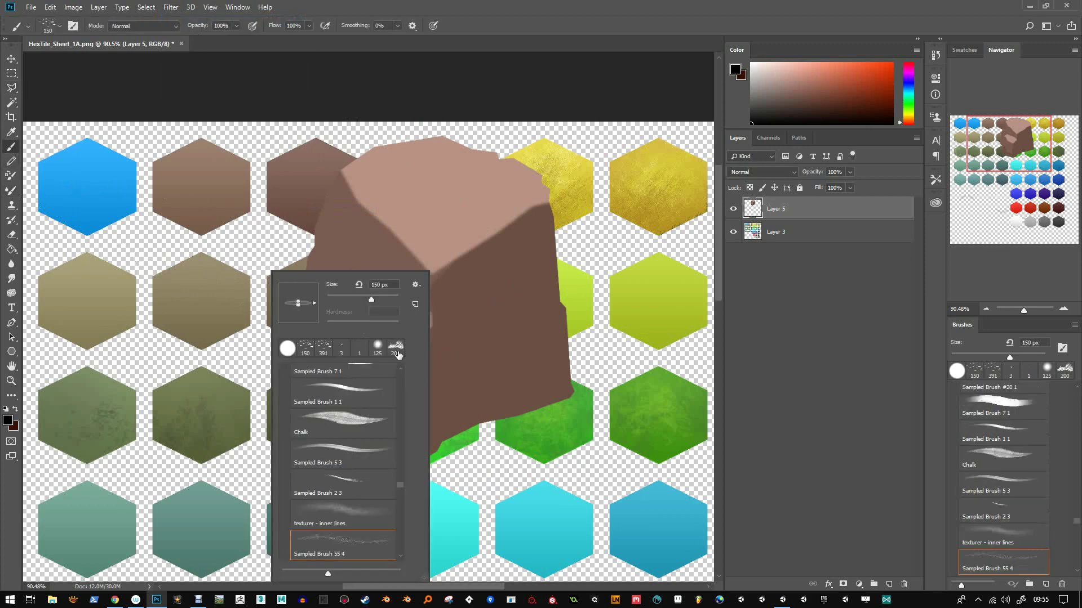
click(375, 392)
click(481, 257)
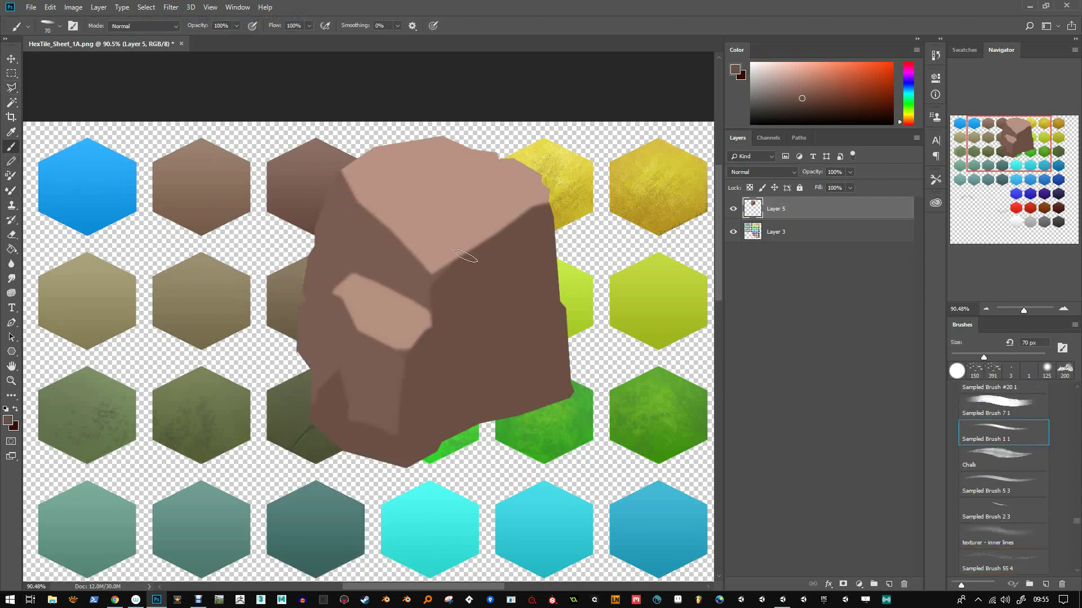
alt+click(309, 224)
key(bracketleft)
key(bracketleft)
key(bracketleft)
key(bracketleft)
key(9)
click(803, 105)
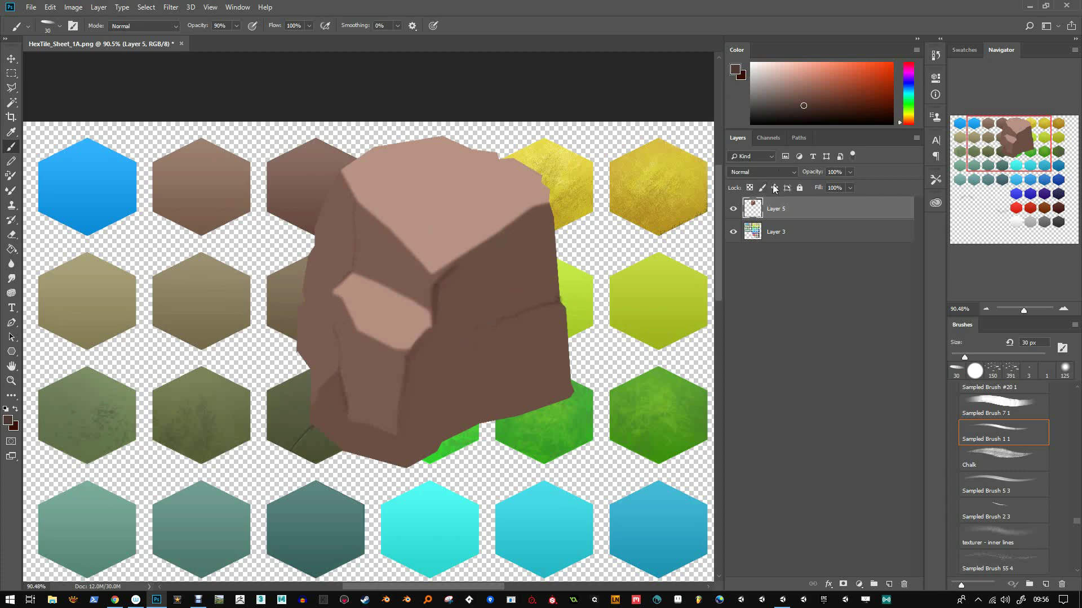
key(slash)
key(slash)
Paint dark crack lines and light edge highlights on the rock, then hide Layer 3.
mouse_move(559, 298)
mouse_down()
mouse_move(549, 302)
mouse_move(559, 291)
mouse_up()
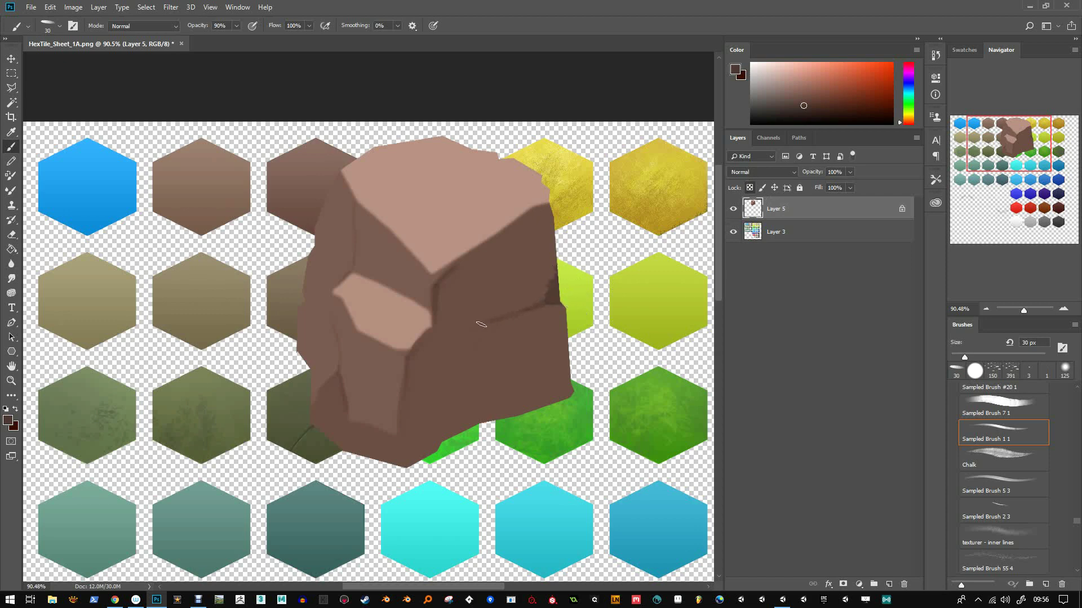
alt+click(530, 195)
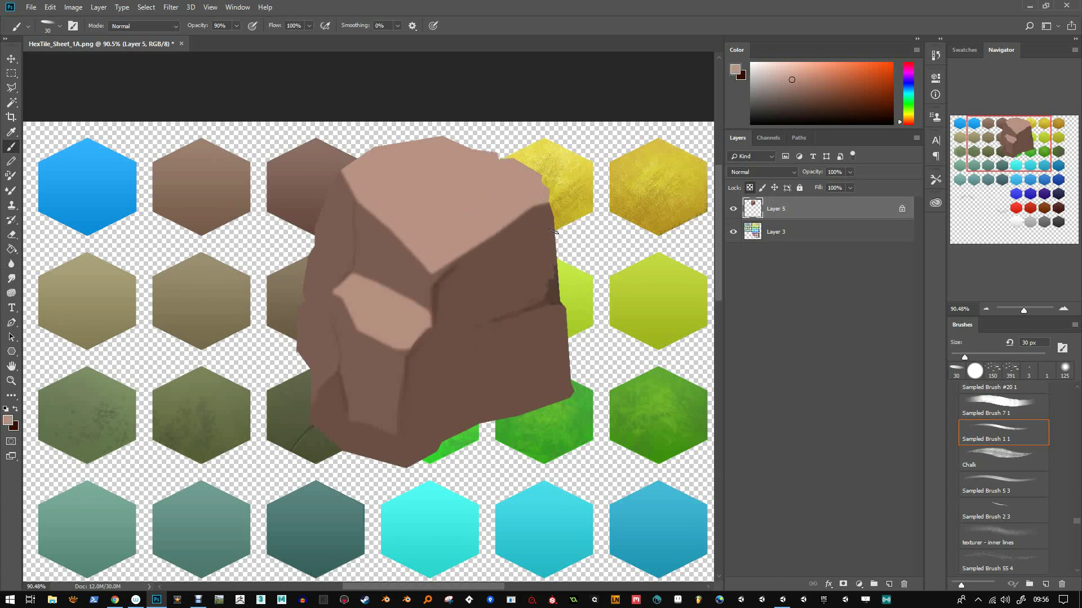
click(553, 268)
alt+click(509, 235)
drag(501, 236, 461, 258)
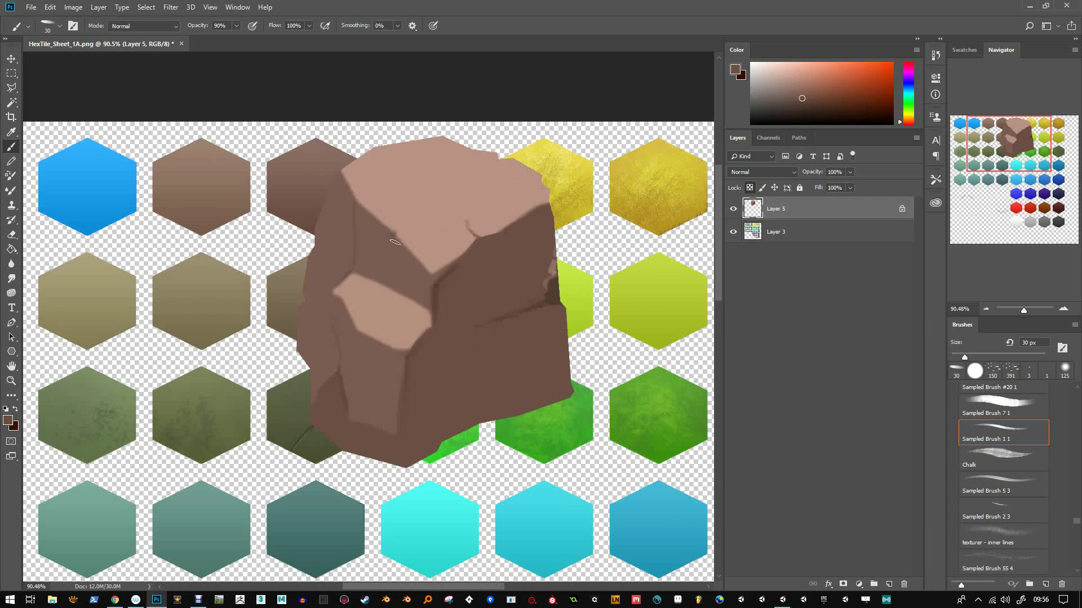
alt+click(438, 215)
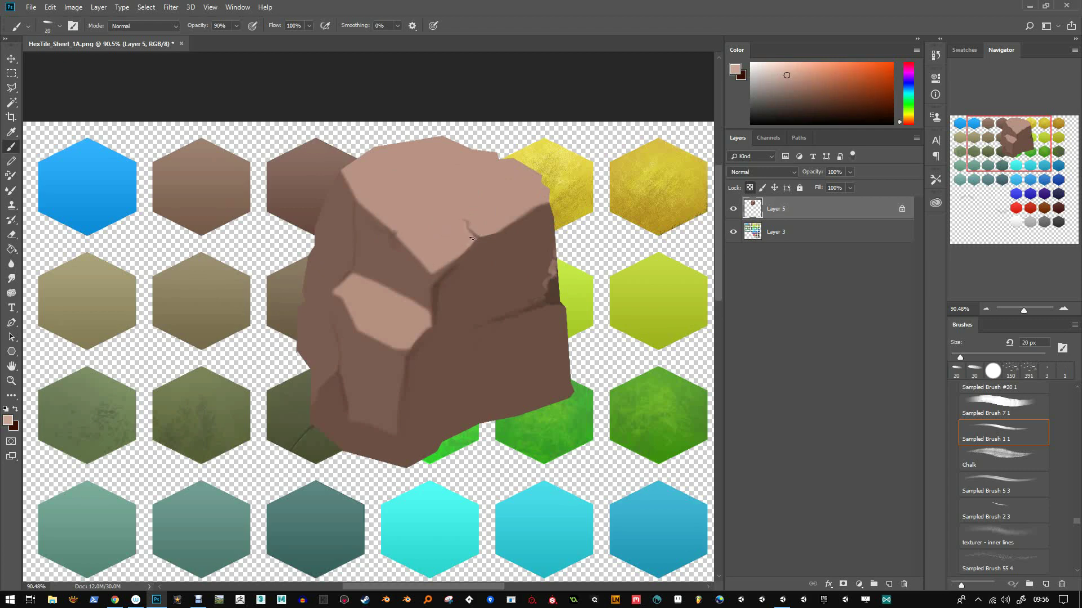
click(783, 68)
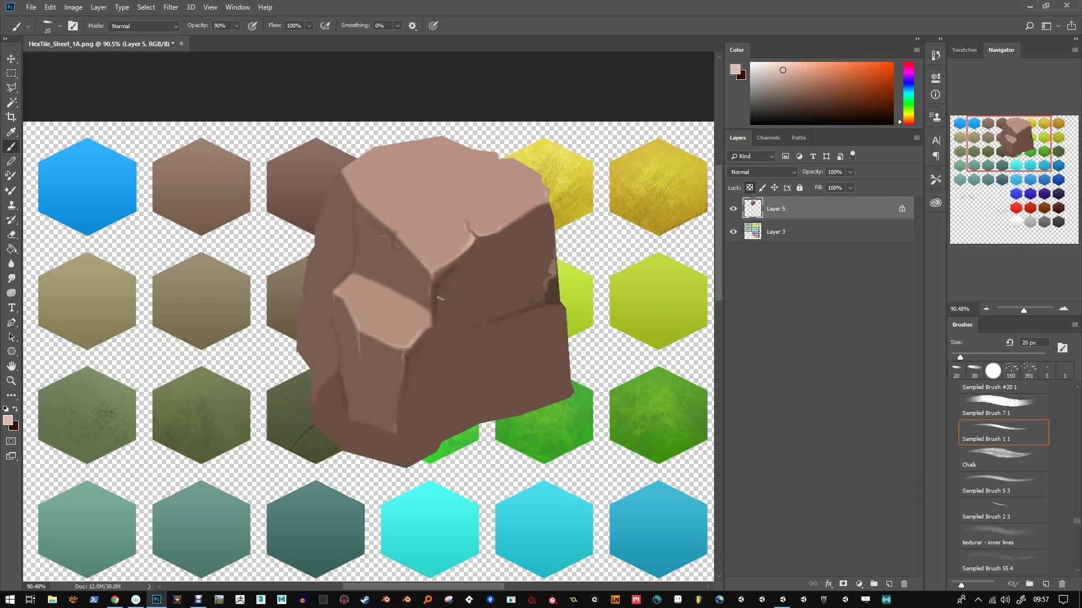
alt+click(448, 253)
click(733, 231)
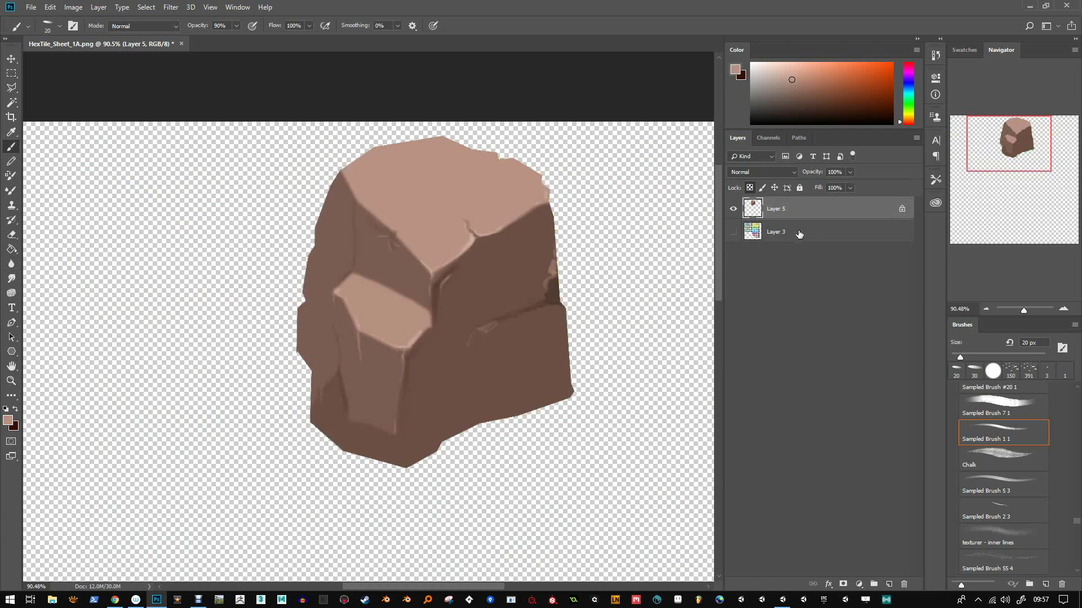
Box-select the rock and move it slightly down.
click(11, 73)
mouse_move(288, 123)
mouse_down()
mouse_move(603, 502)
mouse_move(587, 484)
mouse_up()
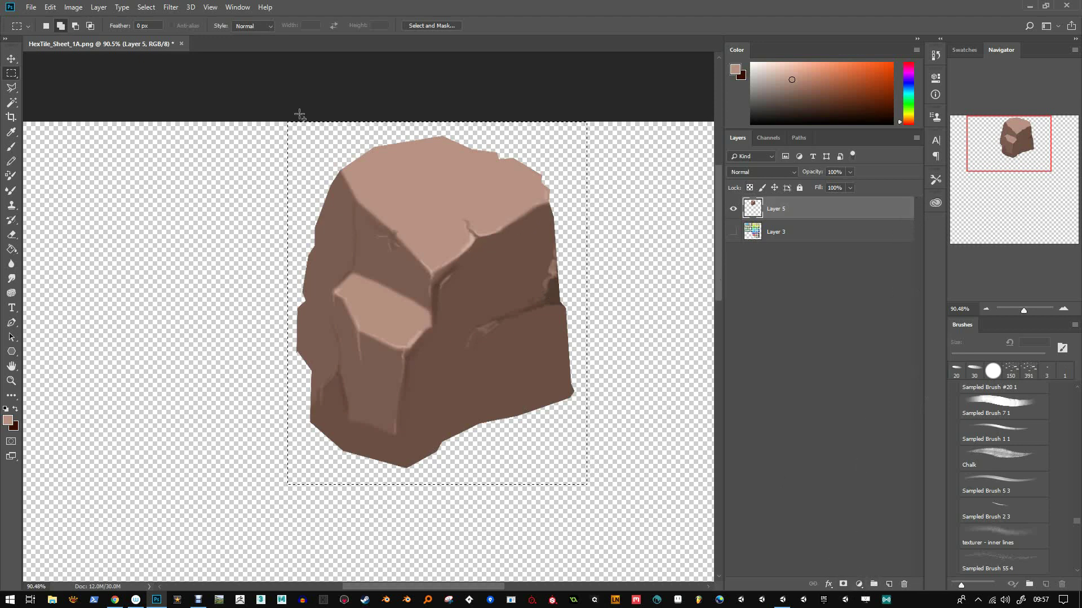
click(11, 59)
drag(421, 223, 424, 241)
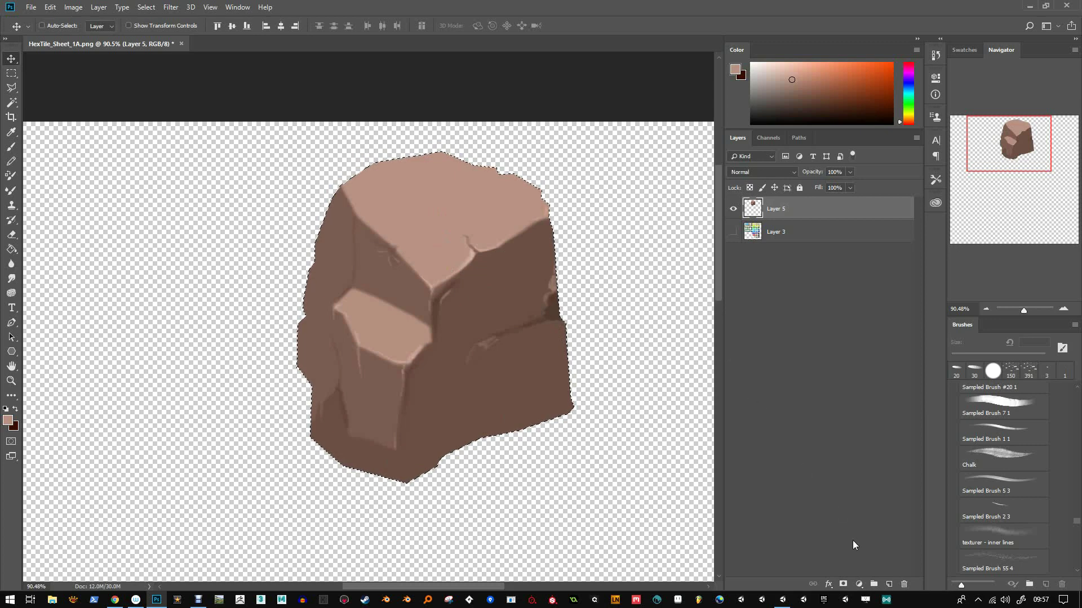
Add a near-black-to-transparent Gradient fill layer over the rock.
click(859, 584)
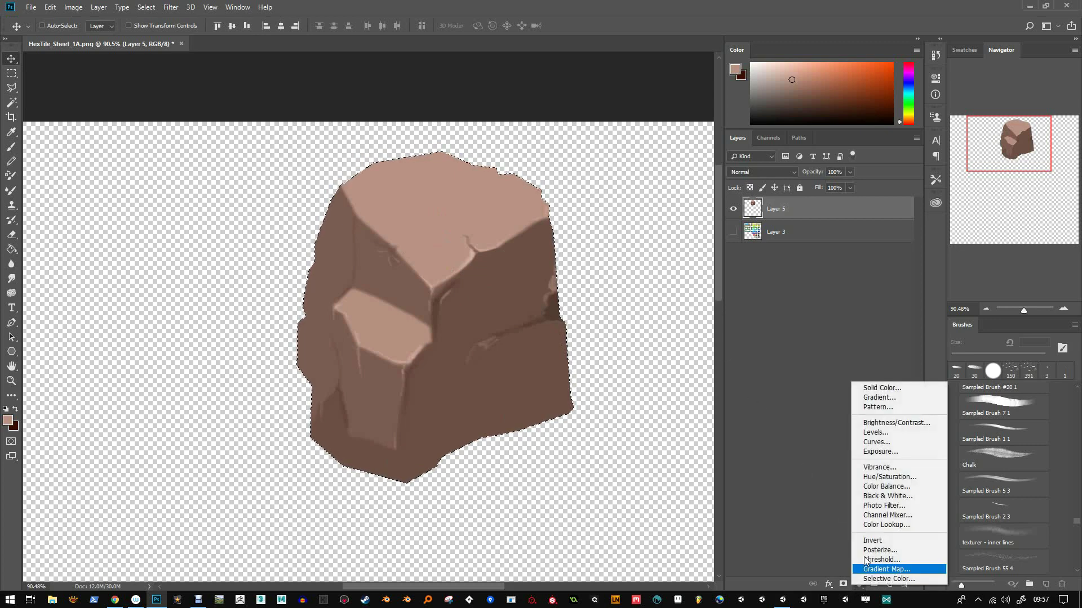
click(873, 398)
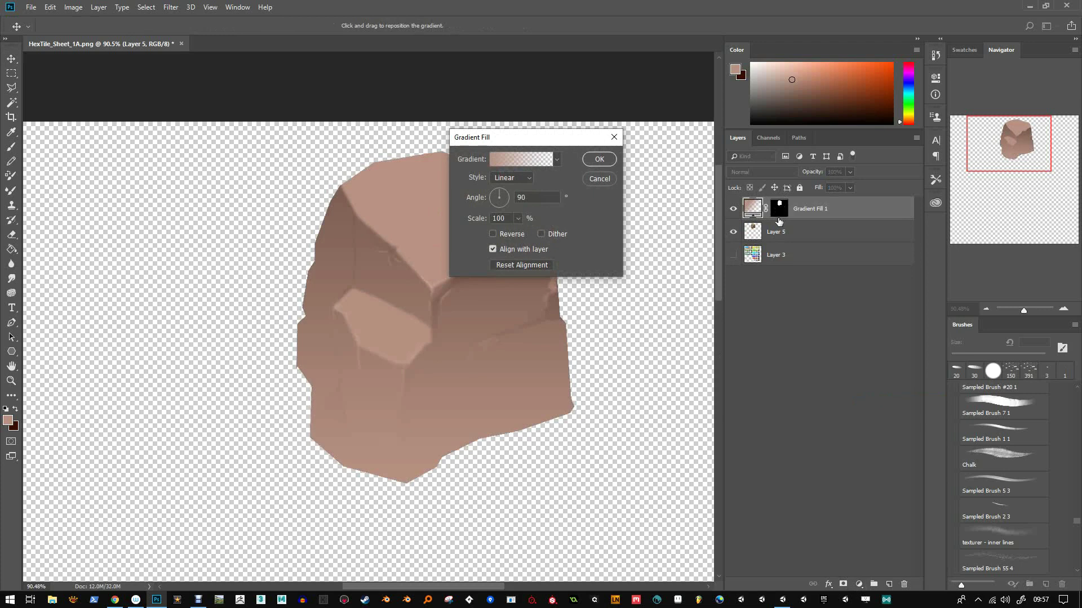
click(496, 161)
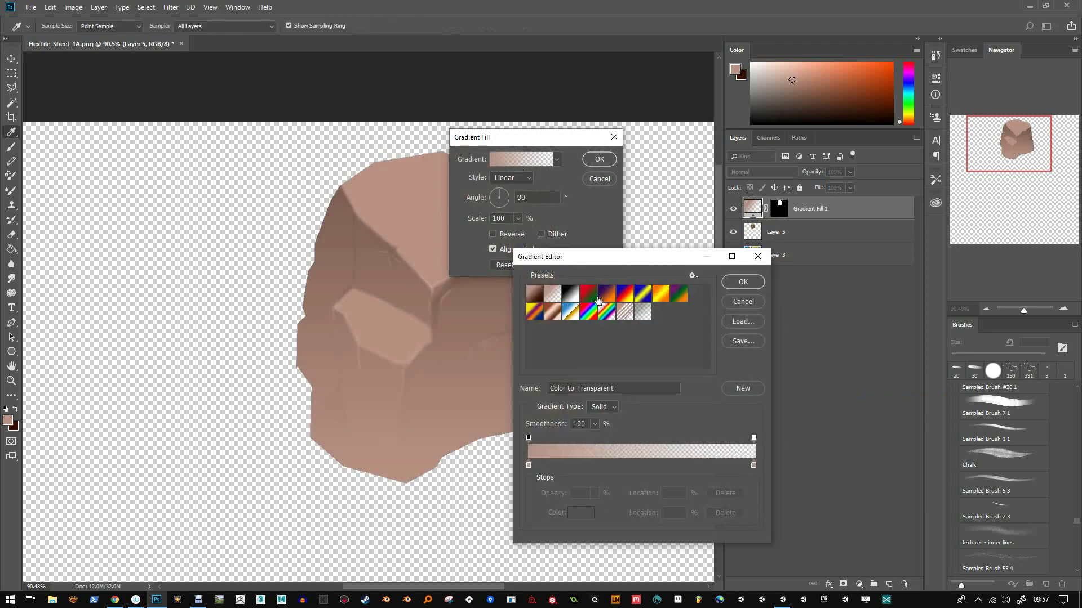
click(528, 465)
double_click(528, 464)
drag(805, 397, 827, 399)
click(1037, 266)
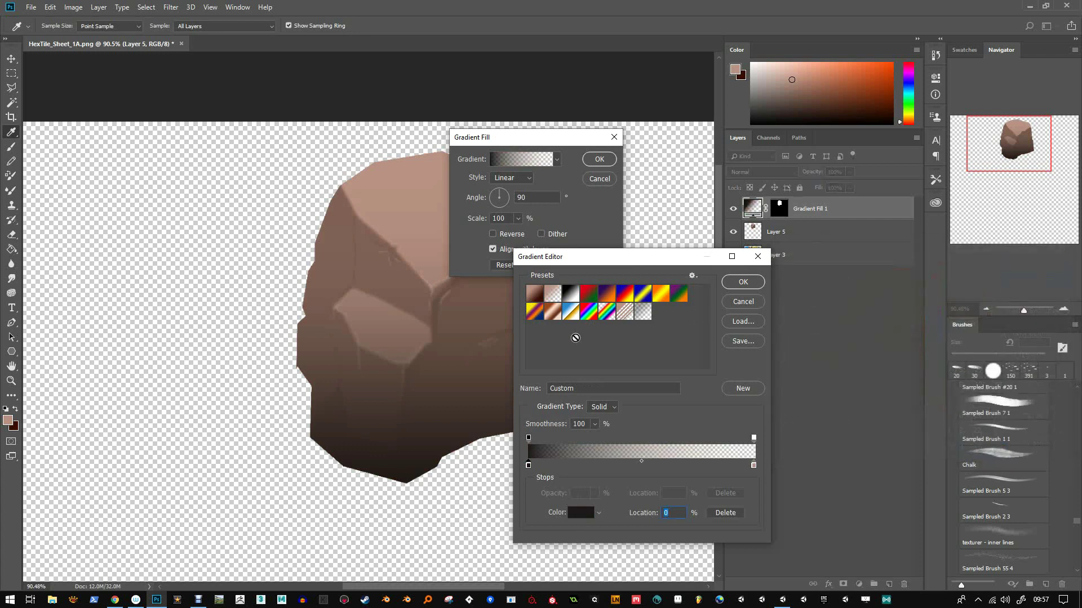
click(742, 282)
click(599, 160)
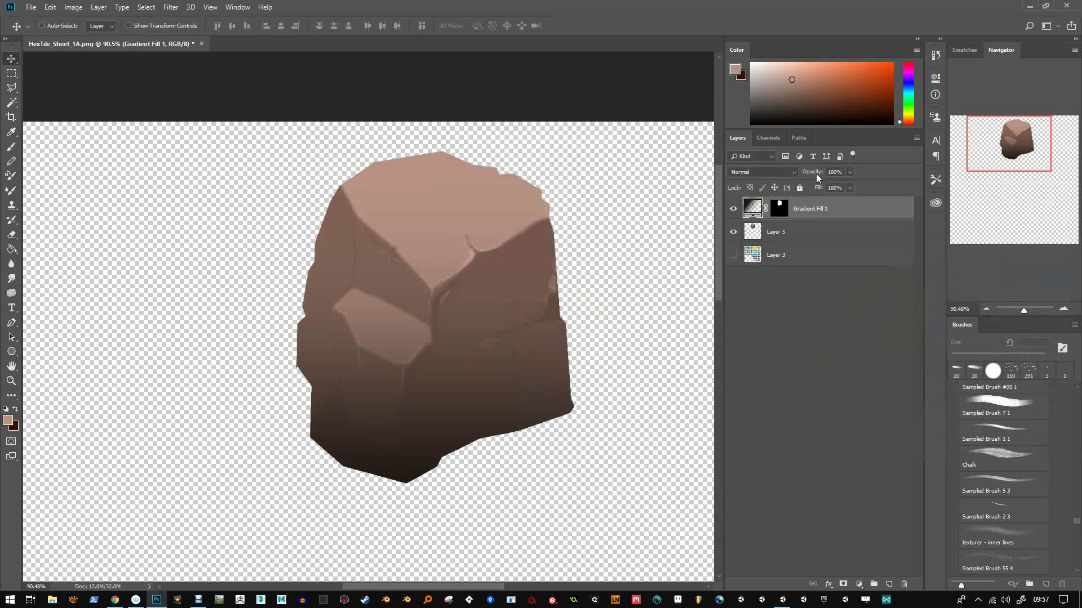
Set the gradient layer to about 32% opacity and merge it down into Layer 5.
double_click(753, 207)
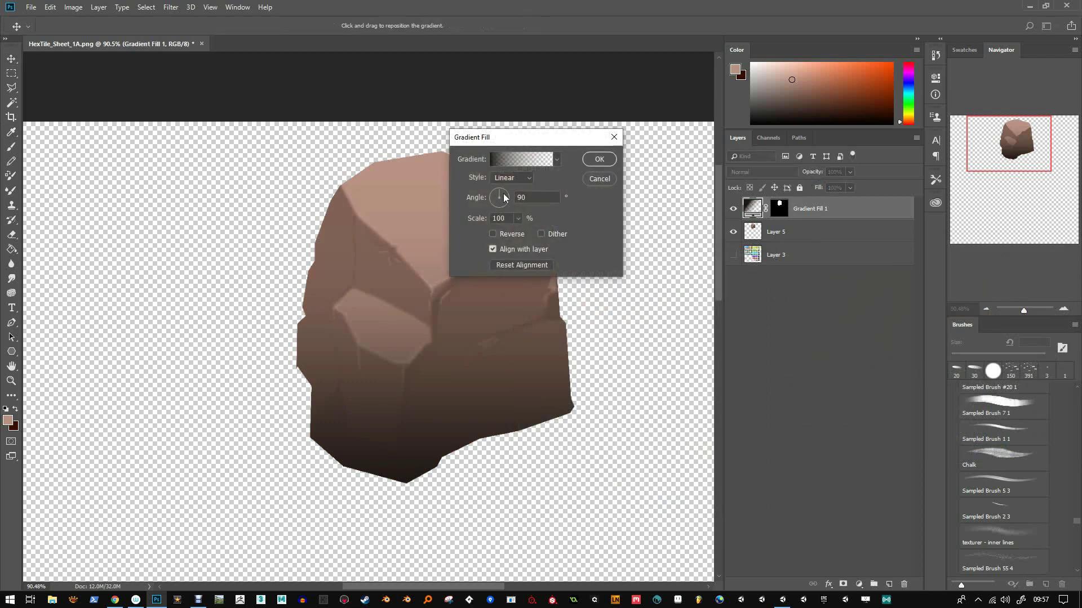
click(599, 159)
key(1)
key(4)
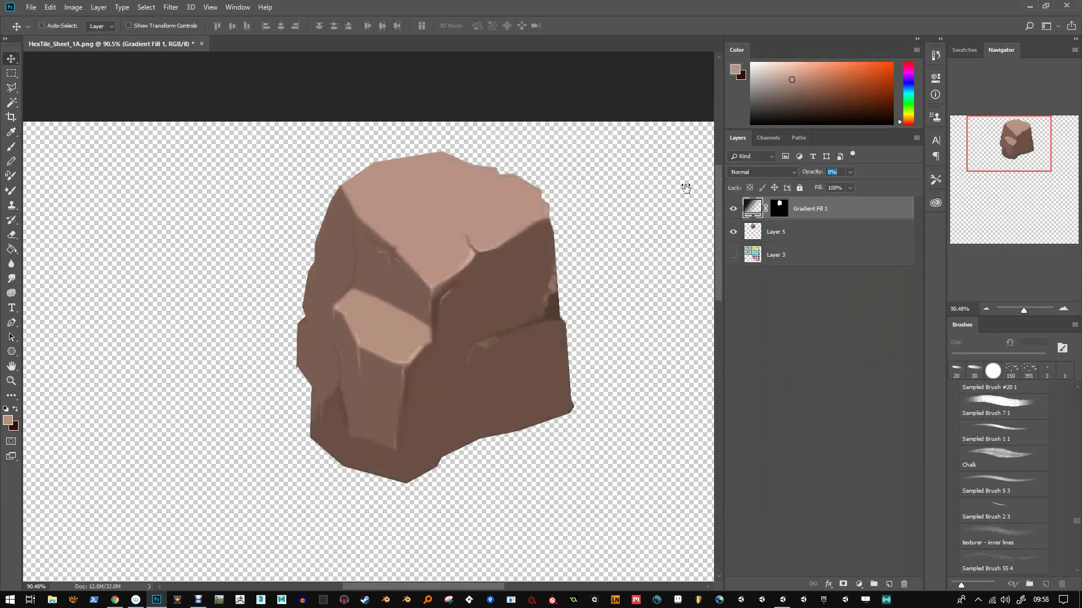
drag(693, 188, 703, 188)
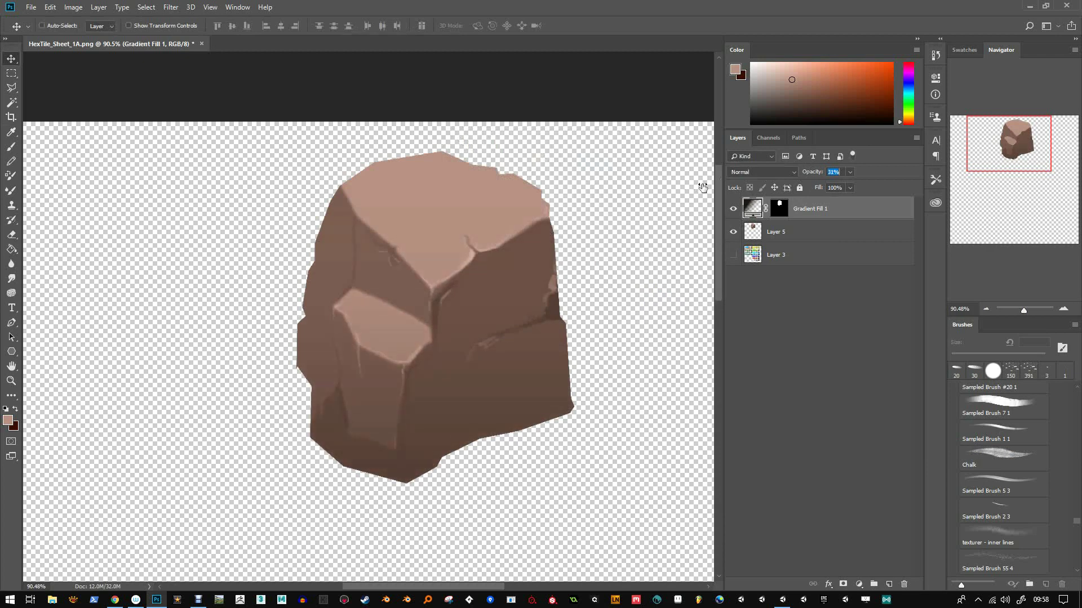
right_click(817, 209)
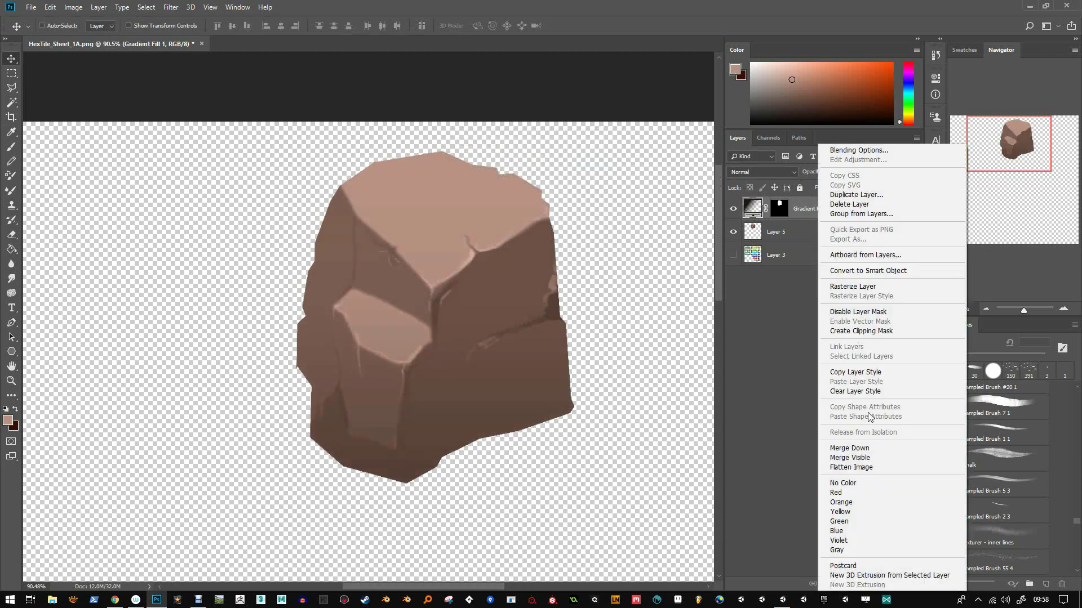
click(862, 448)
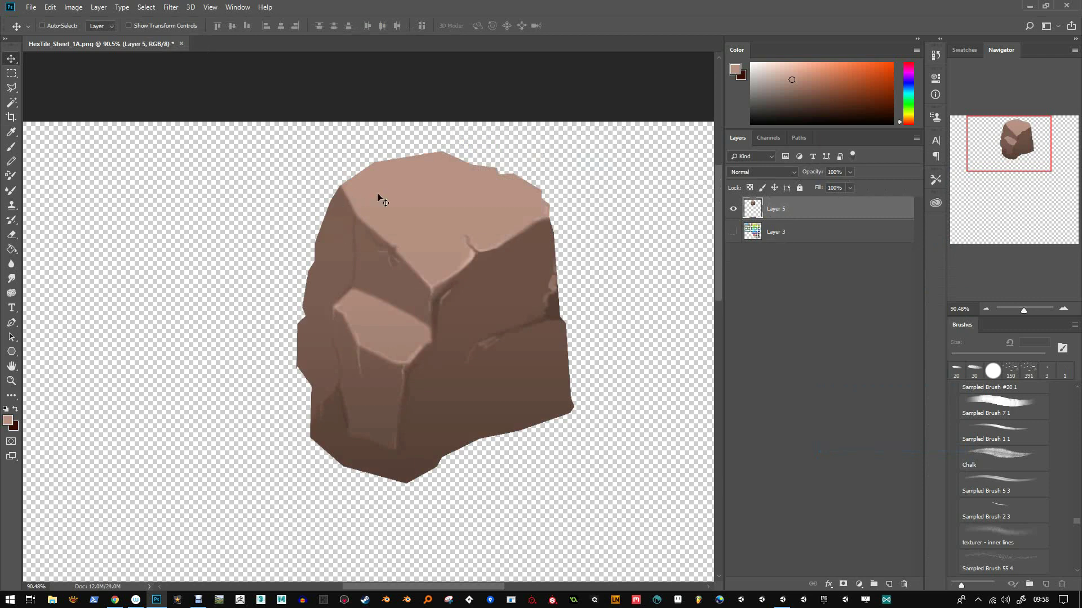
Box-select the rock and nudge it slightly left.
click(12, 73)
drag(248, 127, 622, 532)
click(12, 59)
drag(474, 319, 450, 320)
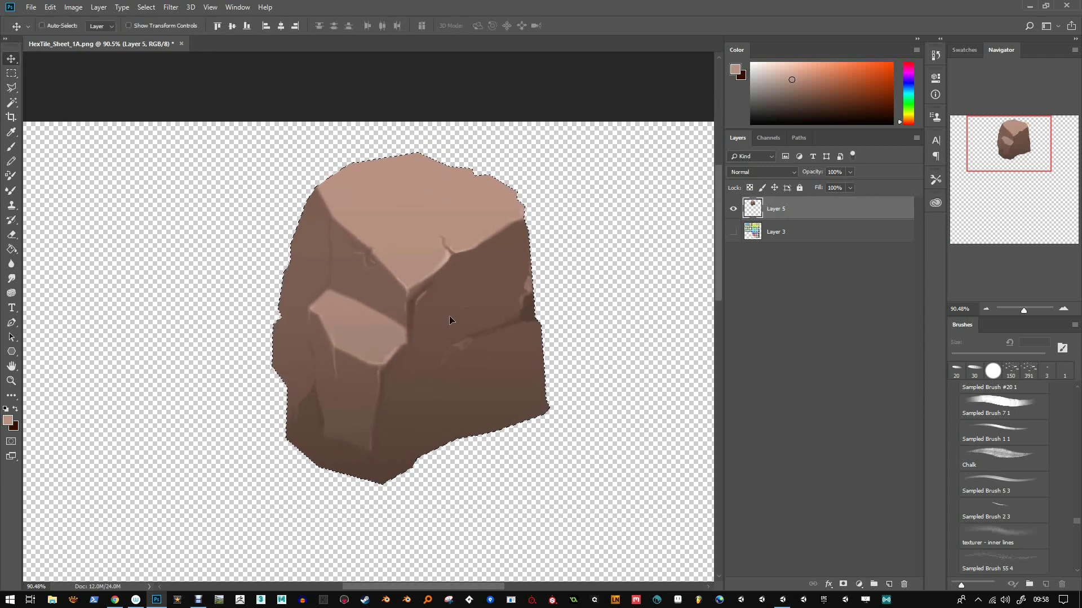
Create a new 546×652 clipboard-sized document and paste the rock into it.
click(31, 6)
click(36, 22)
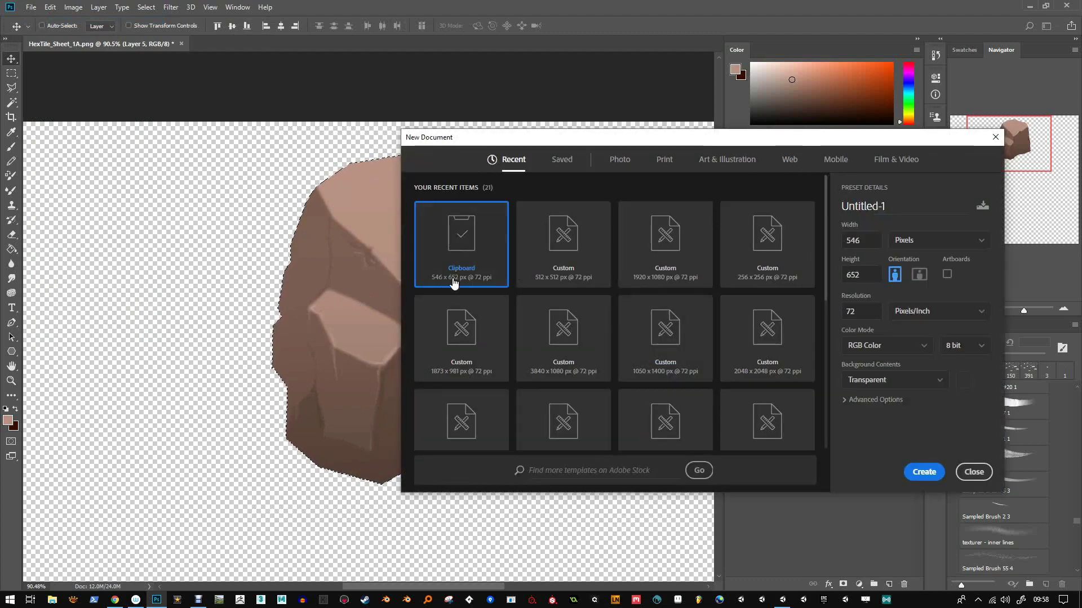
click(928, 471)
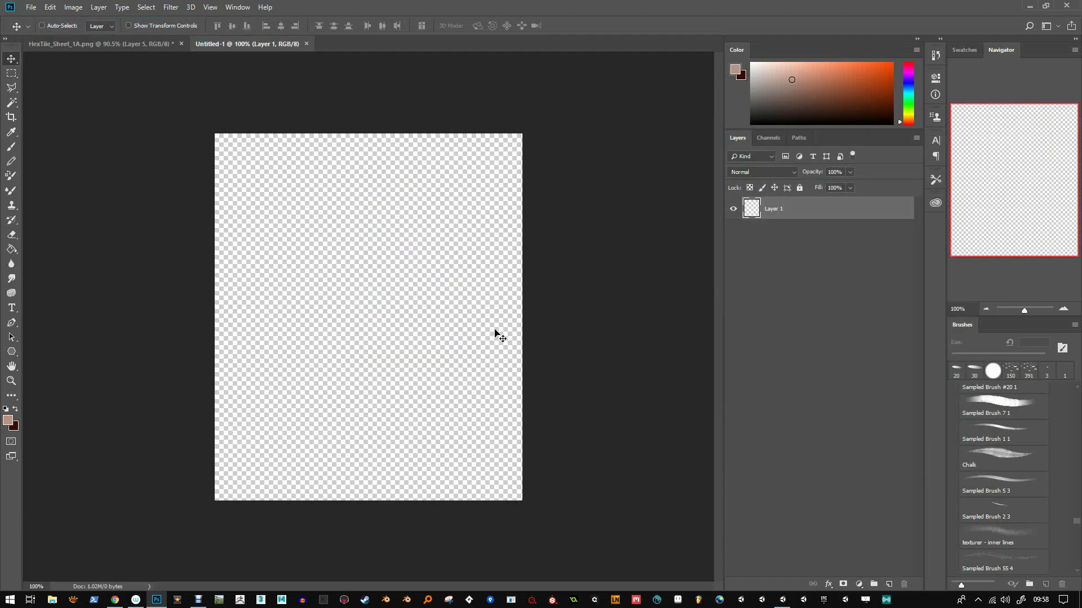
key(ctrl+shift+v)
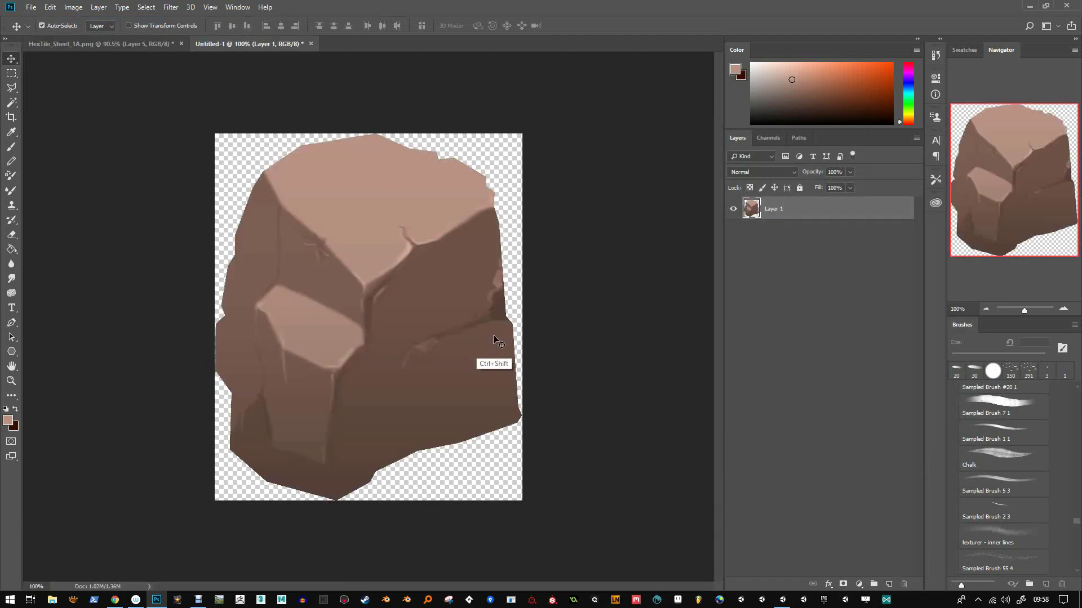
Start saving a Desktop PNG named 'bogRock', then cancel over the misspelling.
key(ctrl+shift+s)
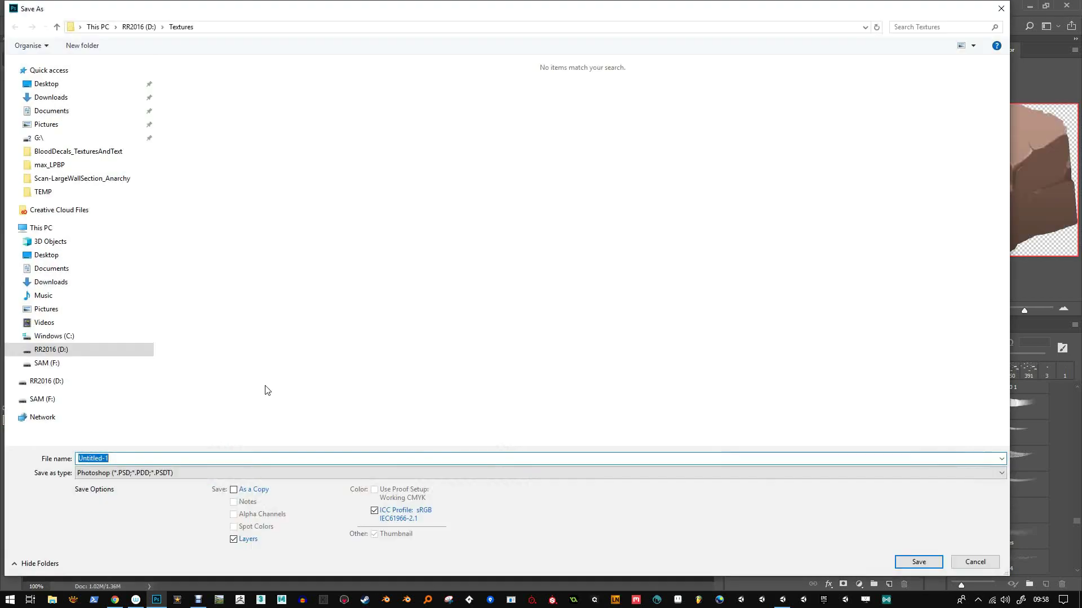
click(139, 473)
click(133, 428)
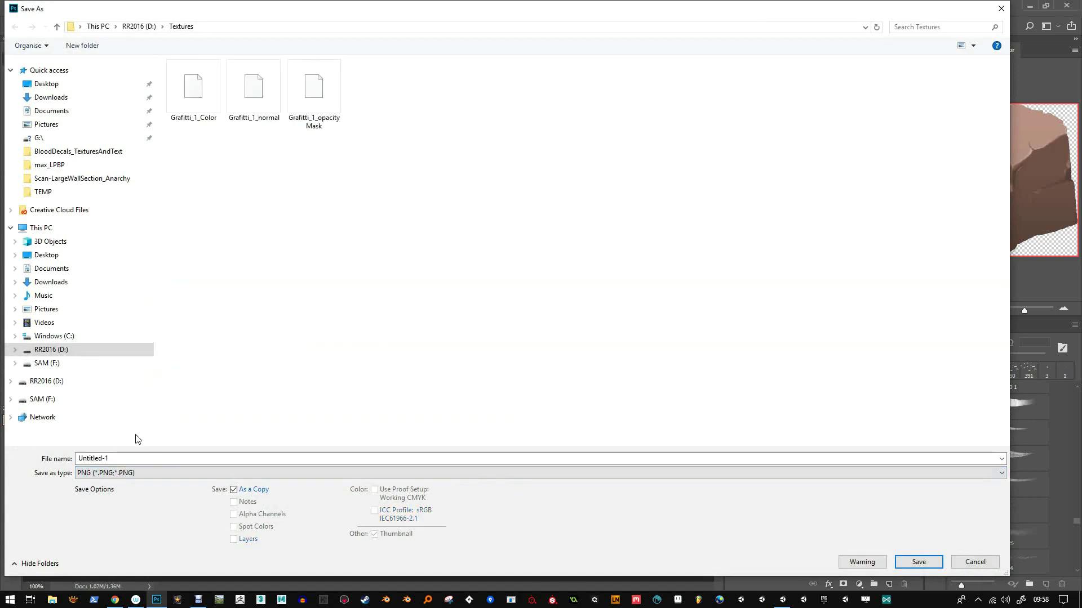
click(68, 84)
click(187, 459)
text(bogRock)
key(Return)
click(598, 198)
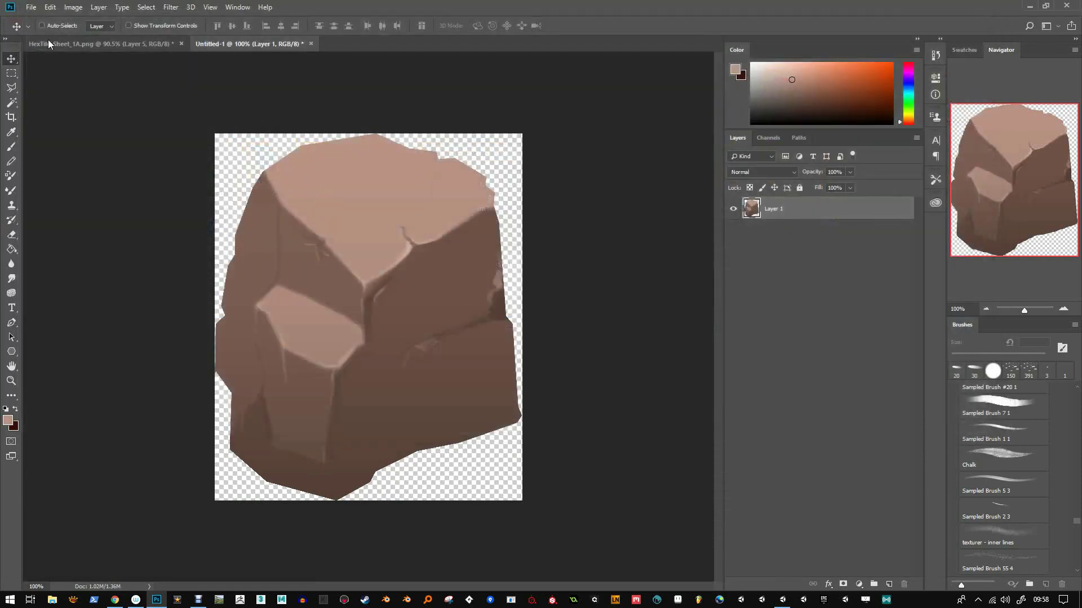
Save the document as the PNG 'BigRock' with default options.
click(31, 8)
click(54, 133)
click(148, 473)
click(141, 438)
text(BigRock)
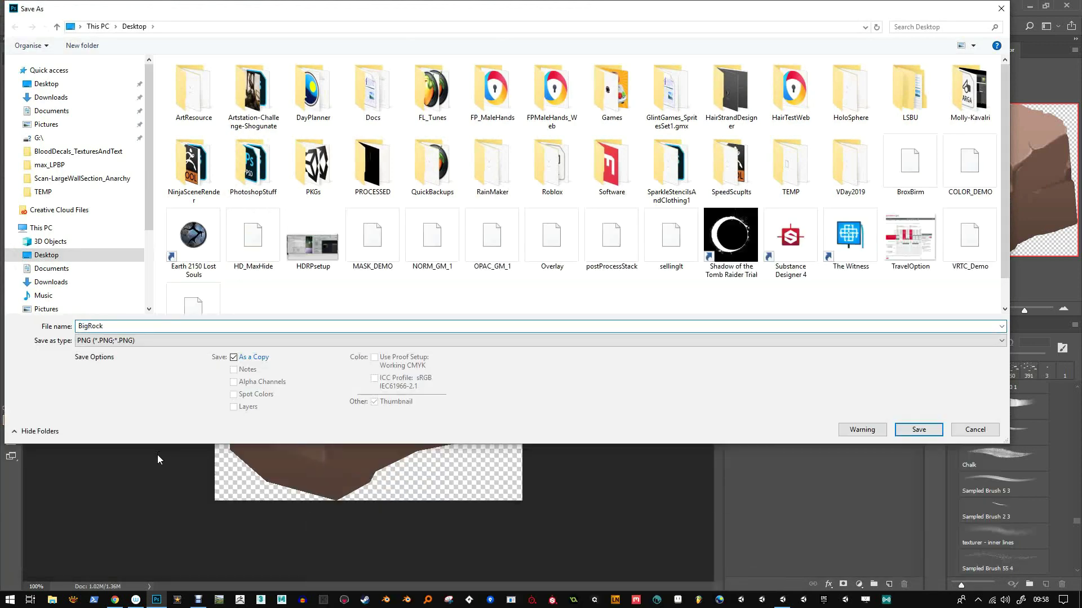
key(Return)
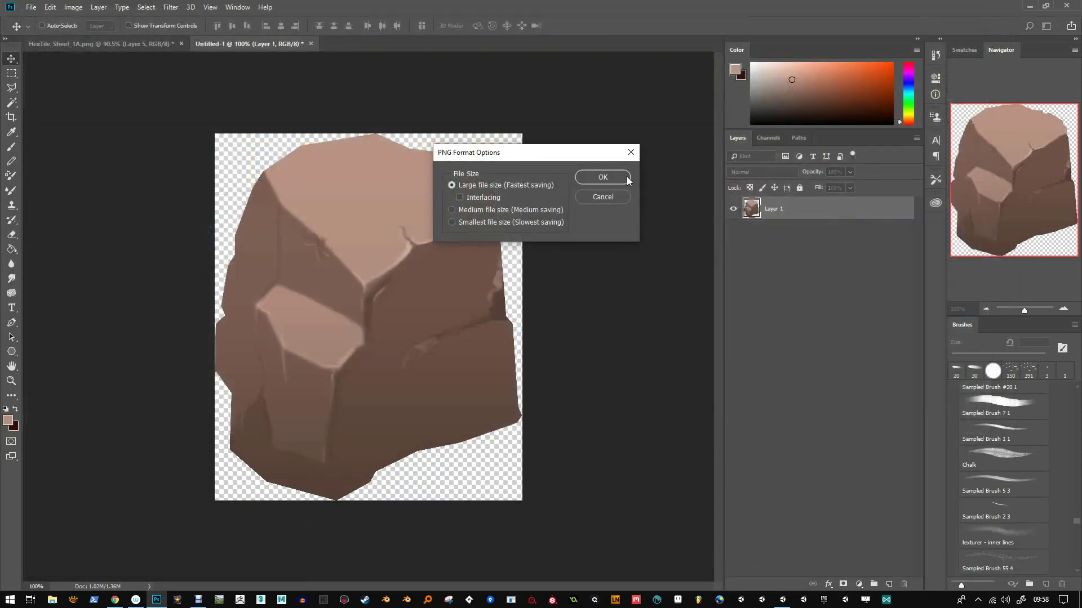
click(617, 179)
Delete Layer 5 from the hex tile sheet, then show, fit and lock Layer 3.
click(162, 46)
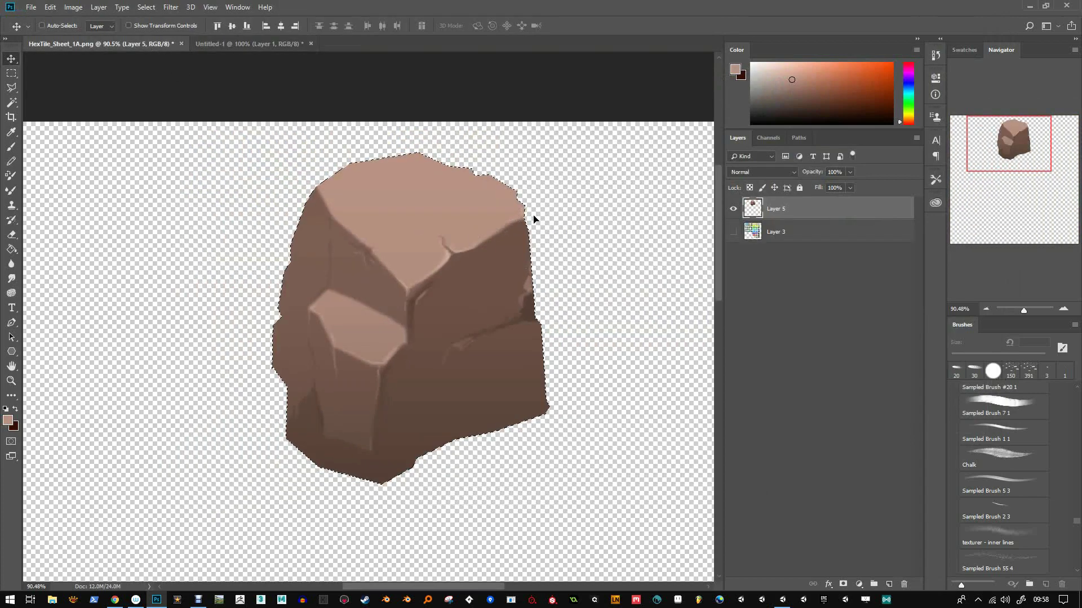
drag(795, 213, 903, 585)
click(733, 209)
key(ctrl+0)
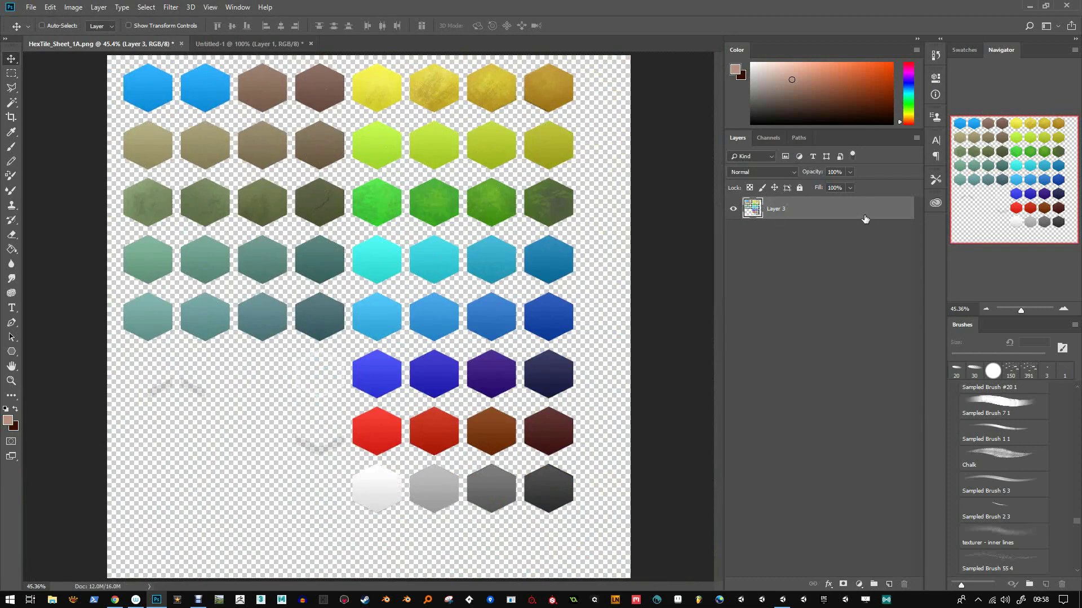
click(750, 188)
Enlarge the brush and pick texturer - inner lines, then Sampled Brush 55 4.
click(12, 147)
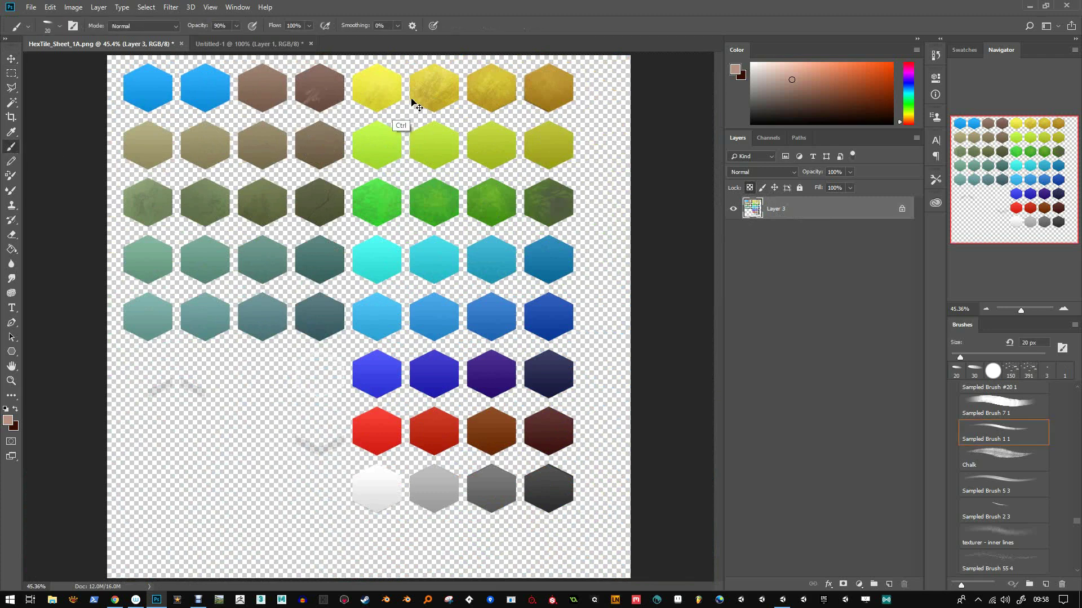
key(bracketright)
key(bracketright)
key(bracketright)
key(bracketright)
key(bracketright)
key(bracketright)
key(bracketright)
right_click(332, 217)
click(425, 457)
key(Return)
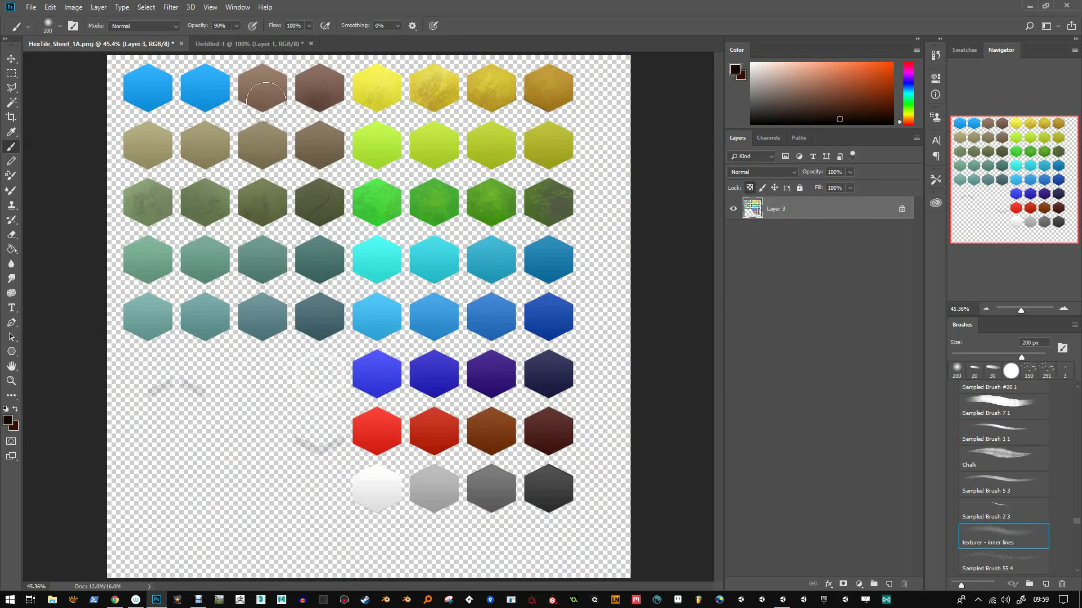
right_click(483, 198)
click(607, 471)
key(Return)
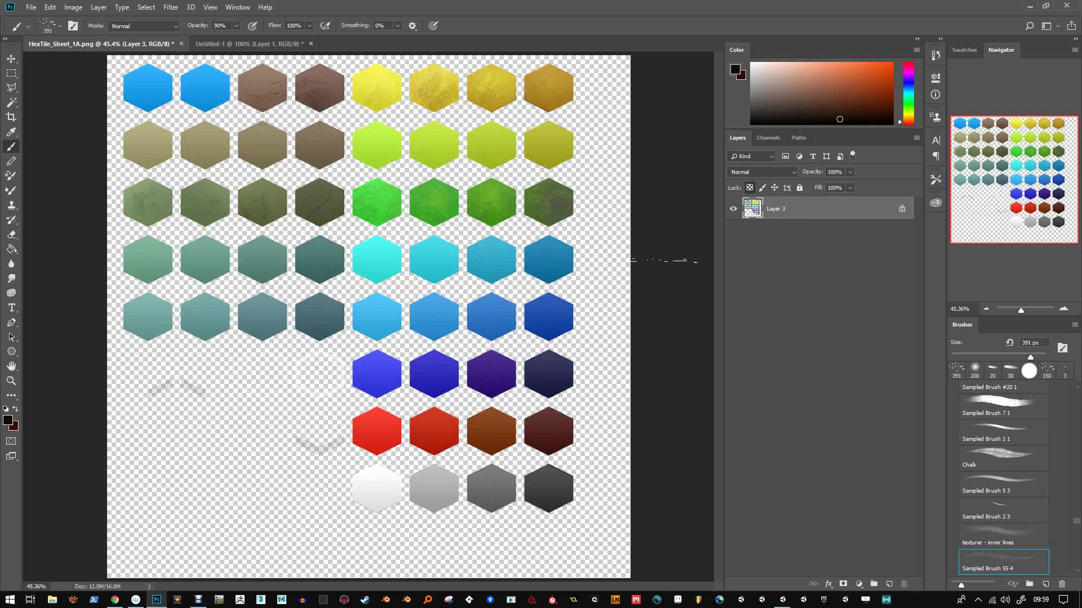
Save HexTile_Sheet_1A.png and switch to Unity's Scenes folder.
key(ctrl+s)
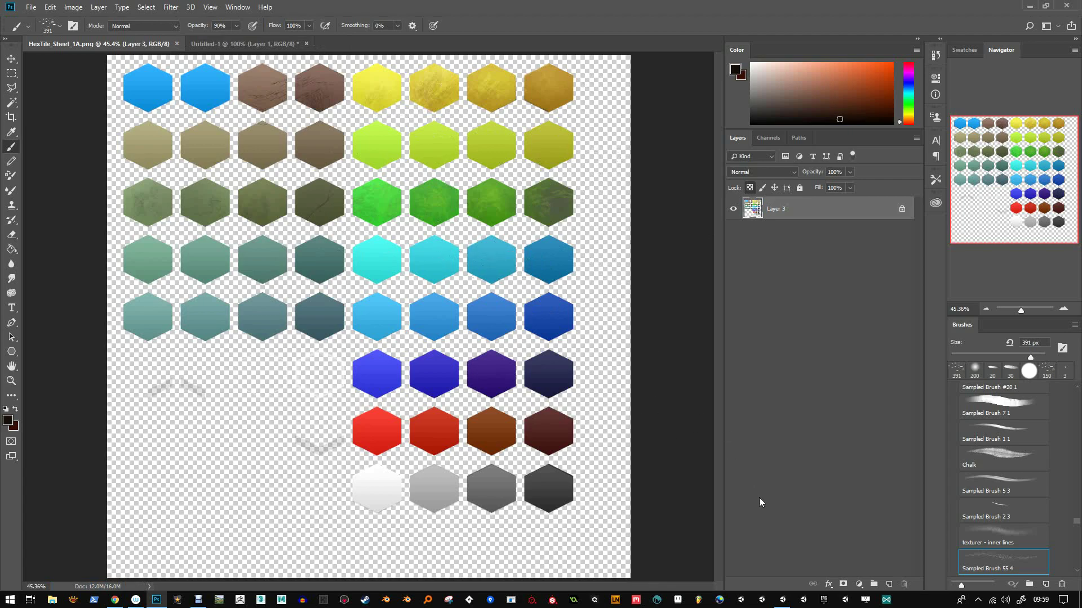
click(783, 598)
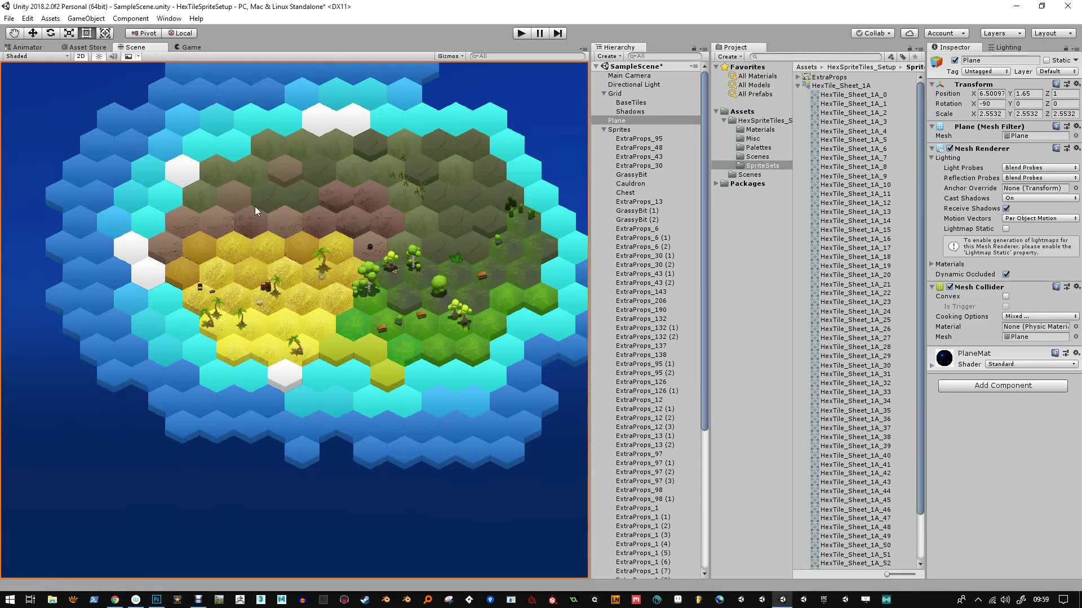
click(756, 158)
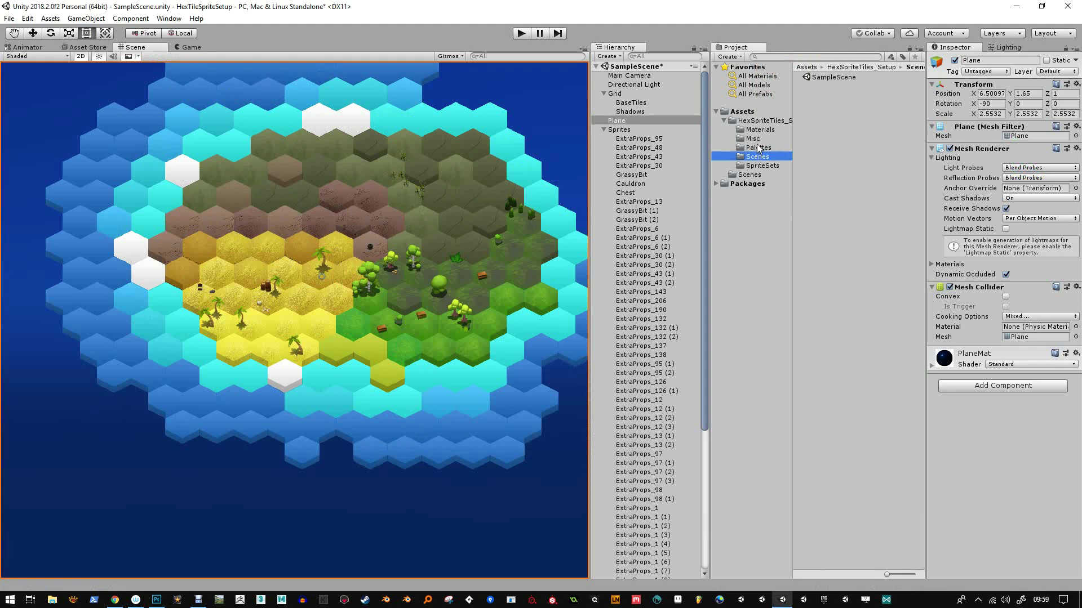
Open SpriteSets, inspect the ExtraProps sheet's import settings, collapse it and clear the selection.
click(758, 148)
click(758, 163)
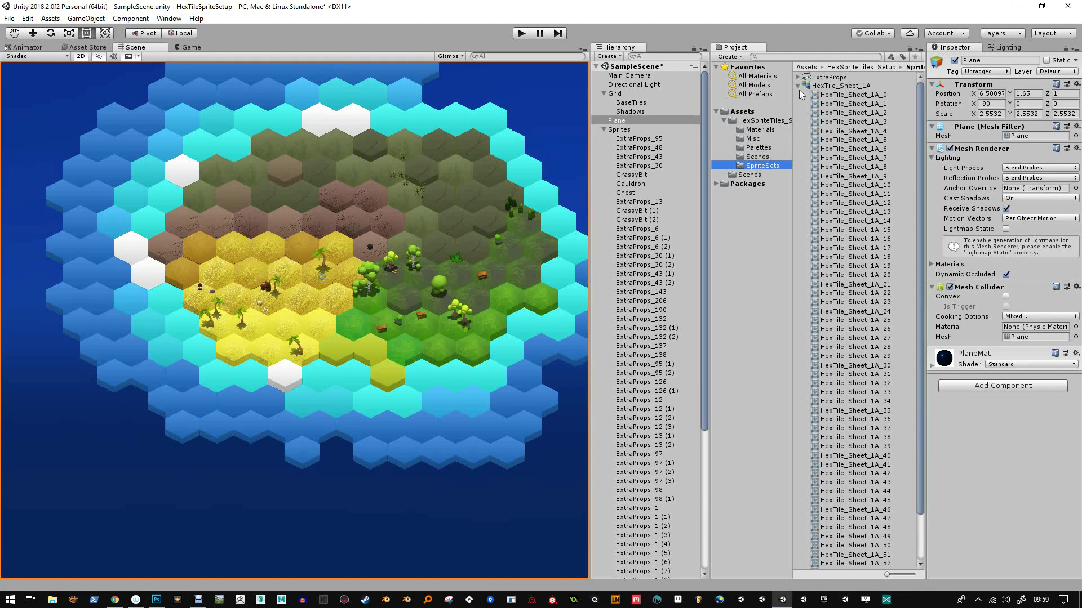
click(799, 87)
click(799, 77)
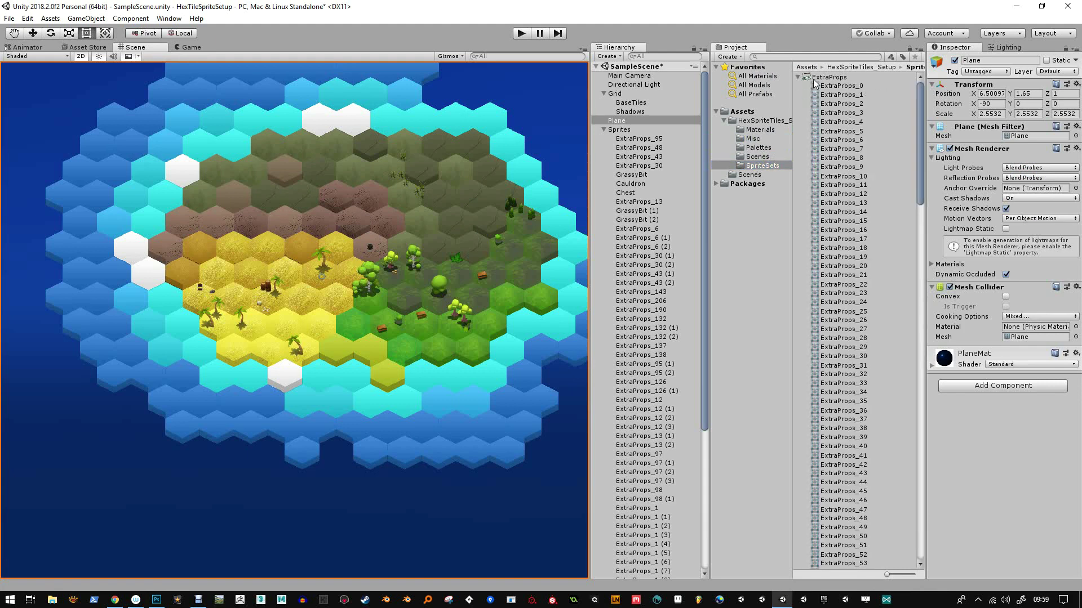
click(823, 78)
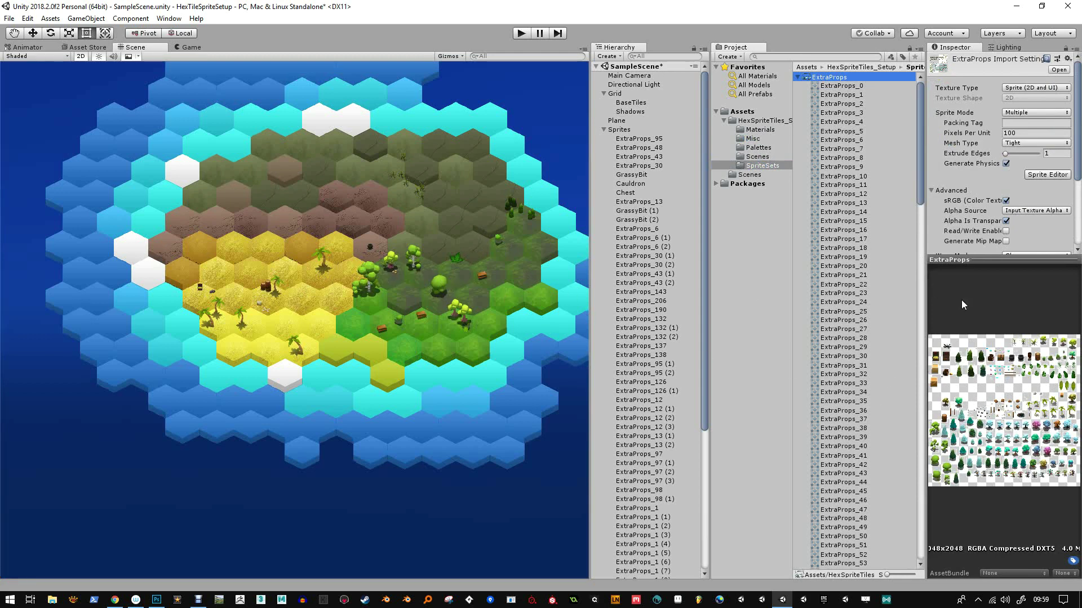
click(797, 79)
click(813, 117)
Import BigRock from the Desktop into SpriteSets via Import New Asset.
right_click(817, 124)
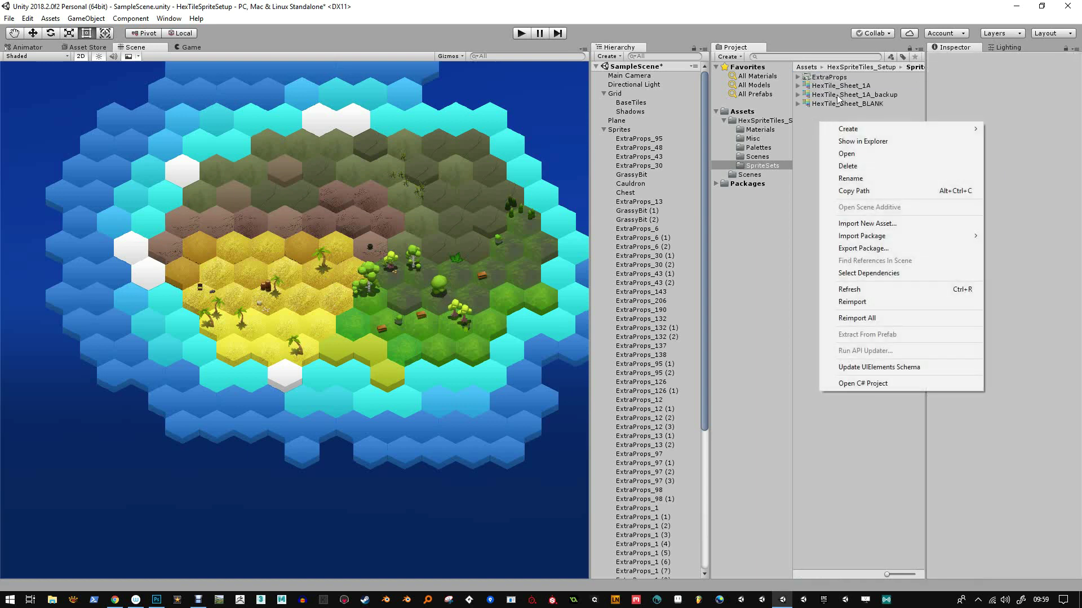
mouse_move(874, 239)
click(867, 223)
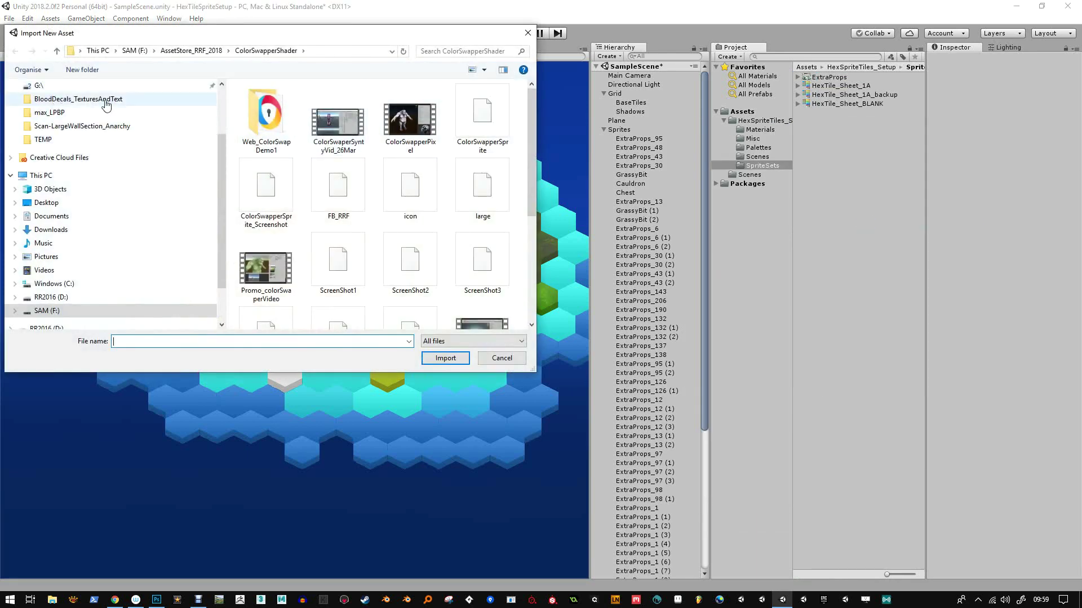
scroll(222, 144, up, 2)
click(28, 106)
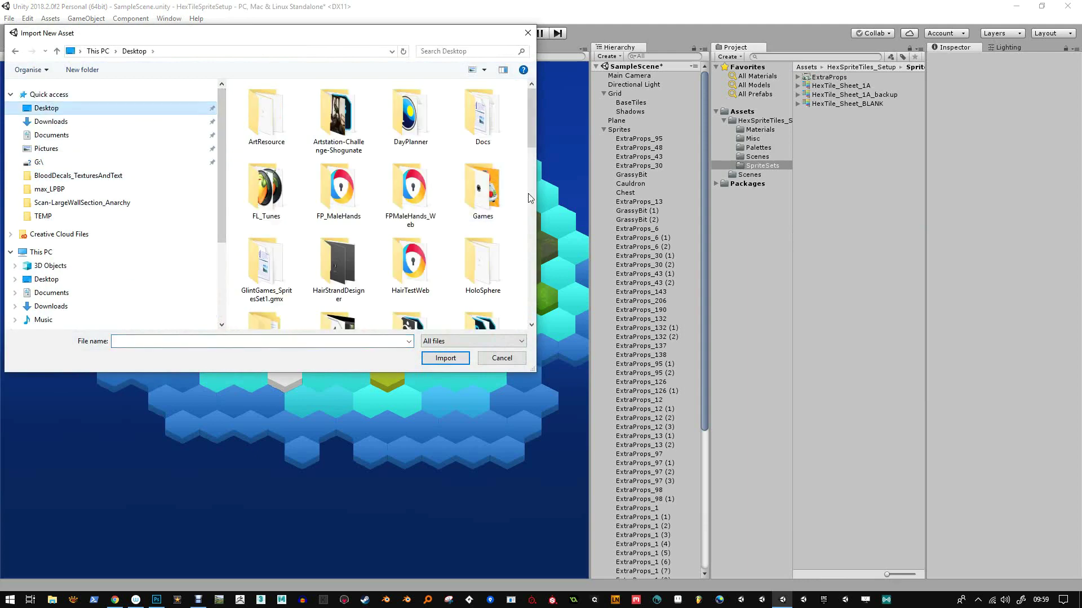
scroll(534, 179, down, 3)
drag(534, 179, 533, 228)
double_click(418, 200)
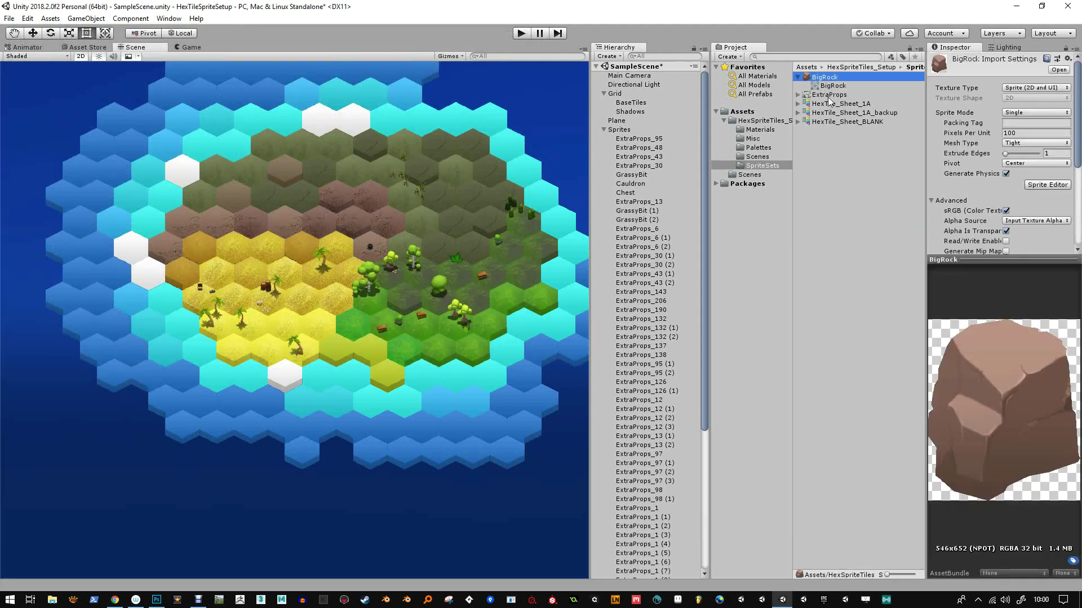
Drag the imported BigRock sprite from the Project panel into the Sprites group.
click(614, 130)
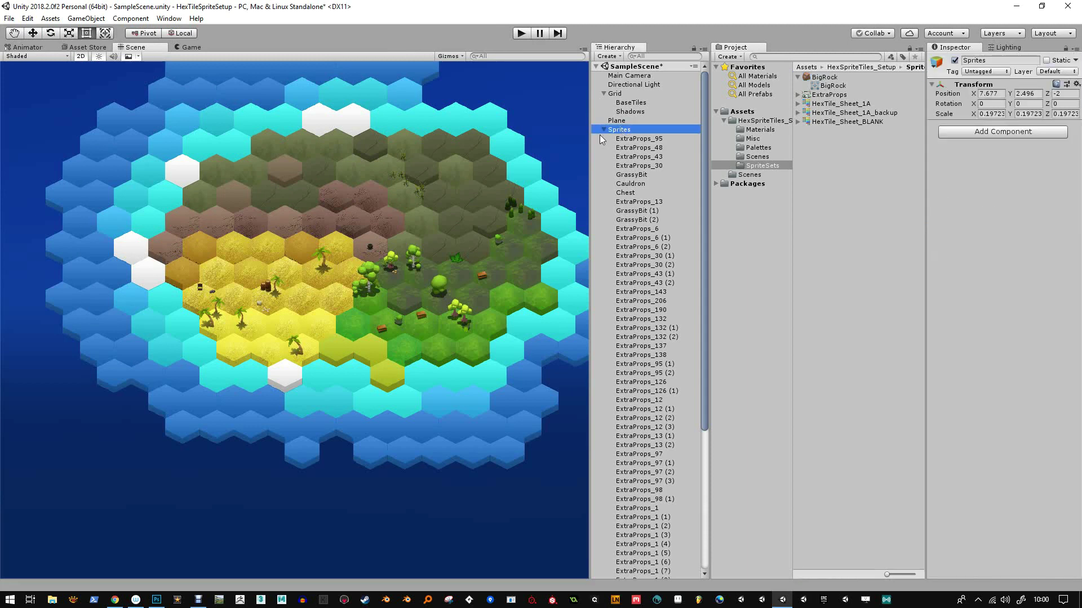
click(954, 60)
click(954, 60)
click(823, 78)
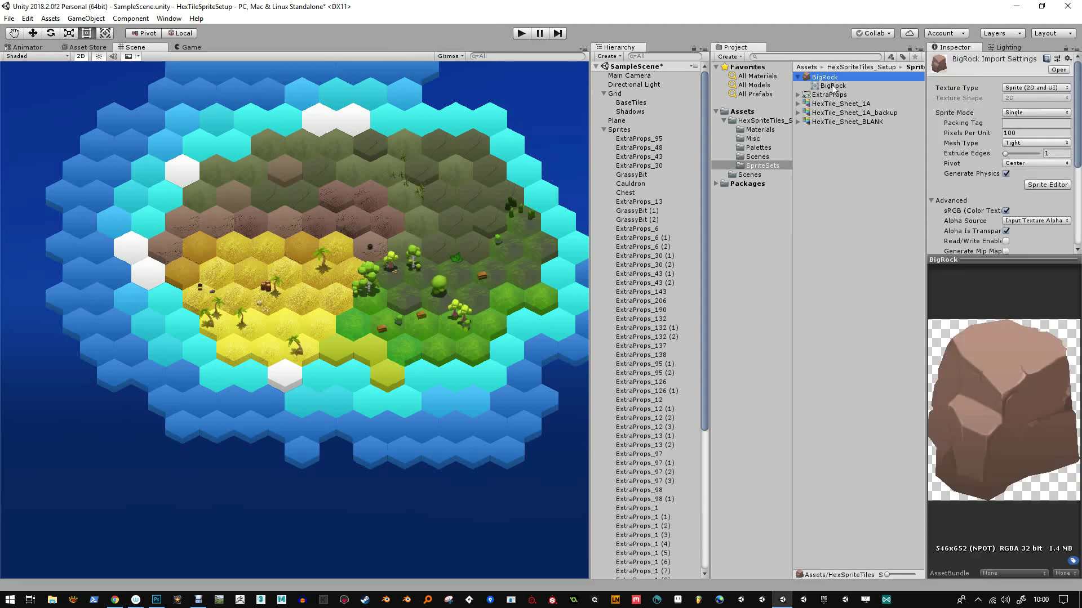
drag(828, 80, 625, 136)
Move the BigRock sprite over the island's centre, keeping the Sprites group's original order.
drag(117, 337, 478, 216)
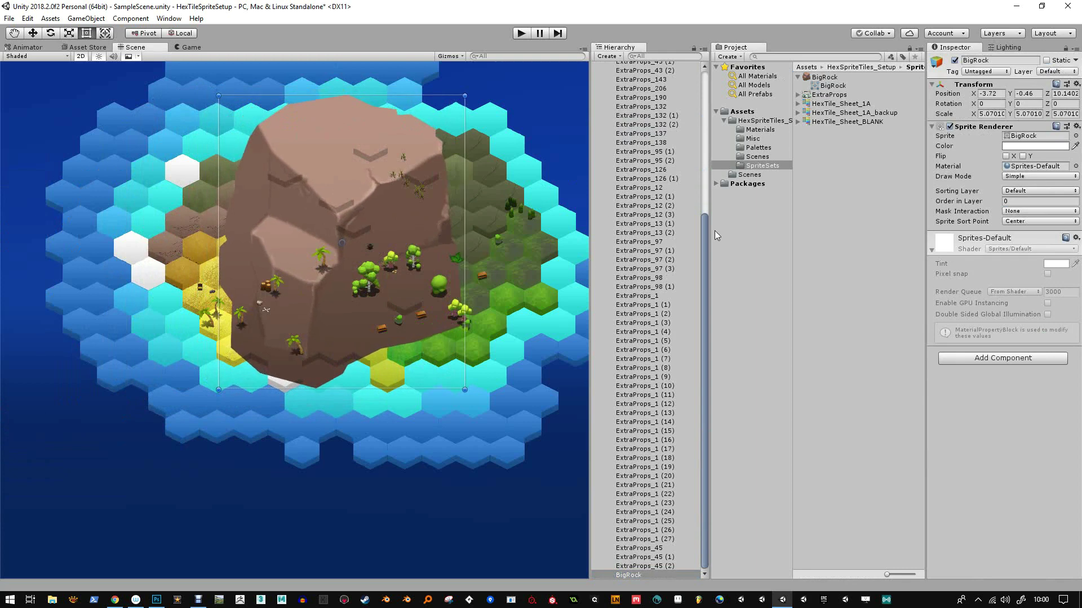
drag(709, 231, 706, 72)
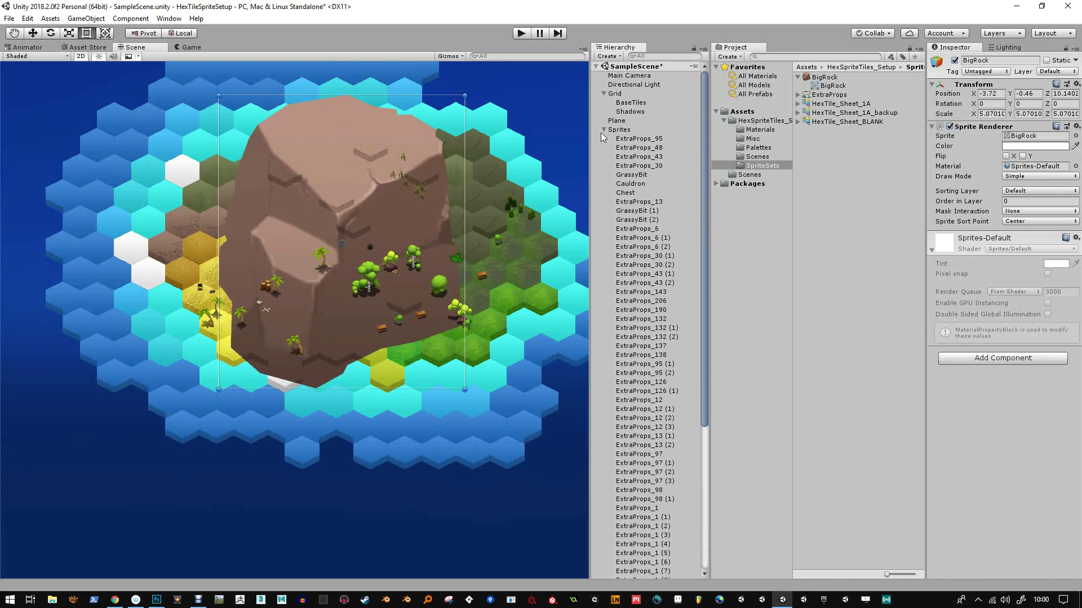
drag(620, 131, 624, 97)
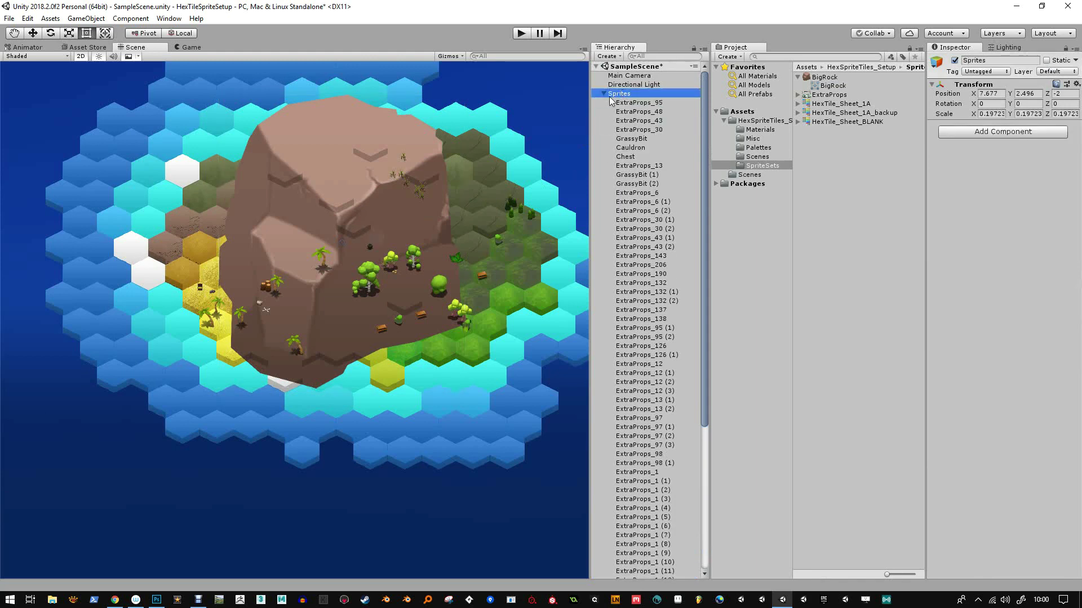
key(ctrl+z)
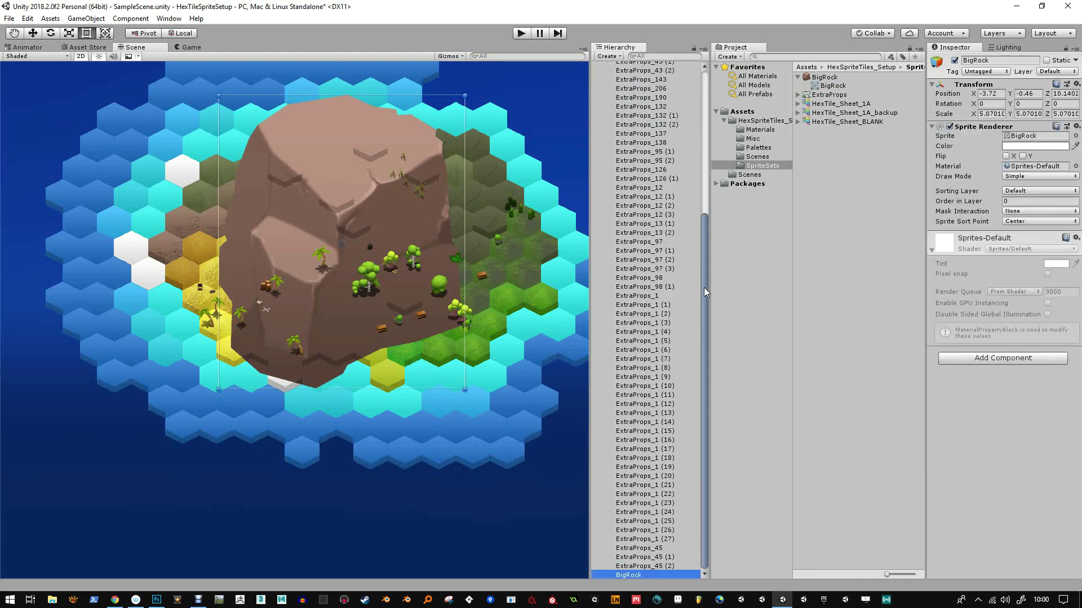
drag(704, 287, 715, 108)
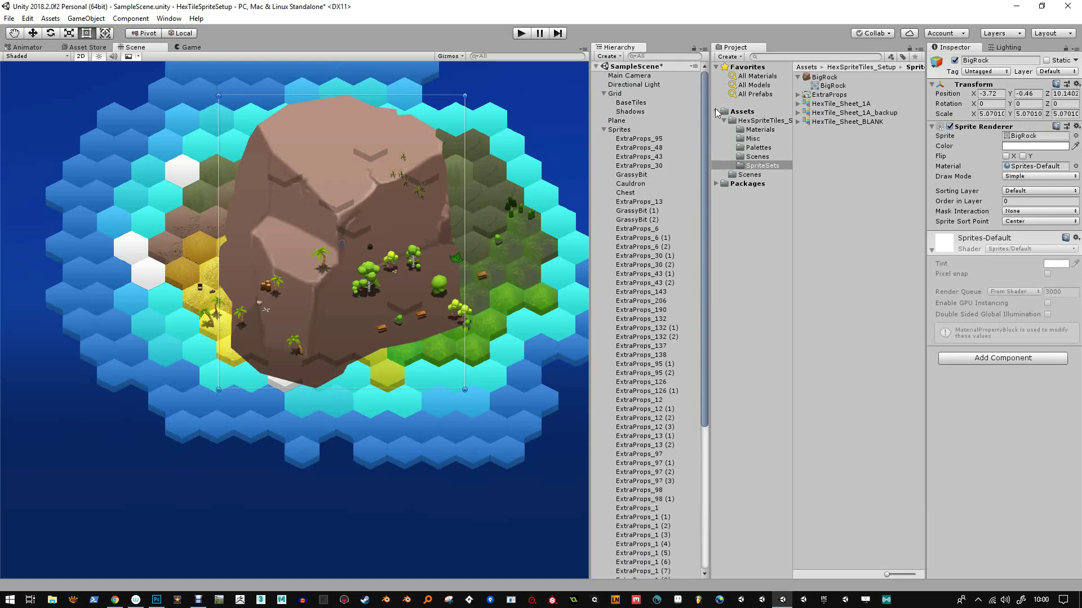
Select the BigRock object under Sprites and start editing its Transform Position Z.
click(604, 130)
click(604, 130)
click(603, 130)
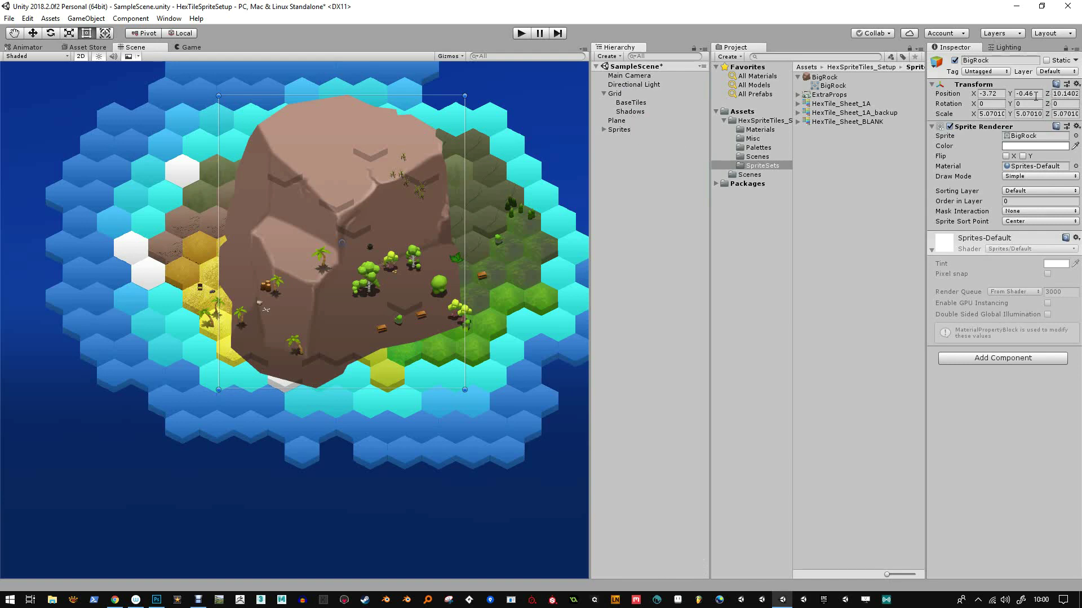
click(637, 112)
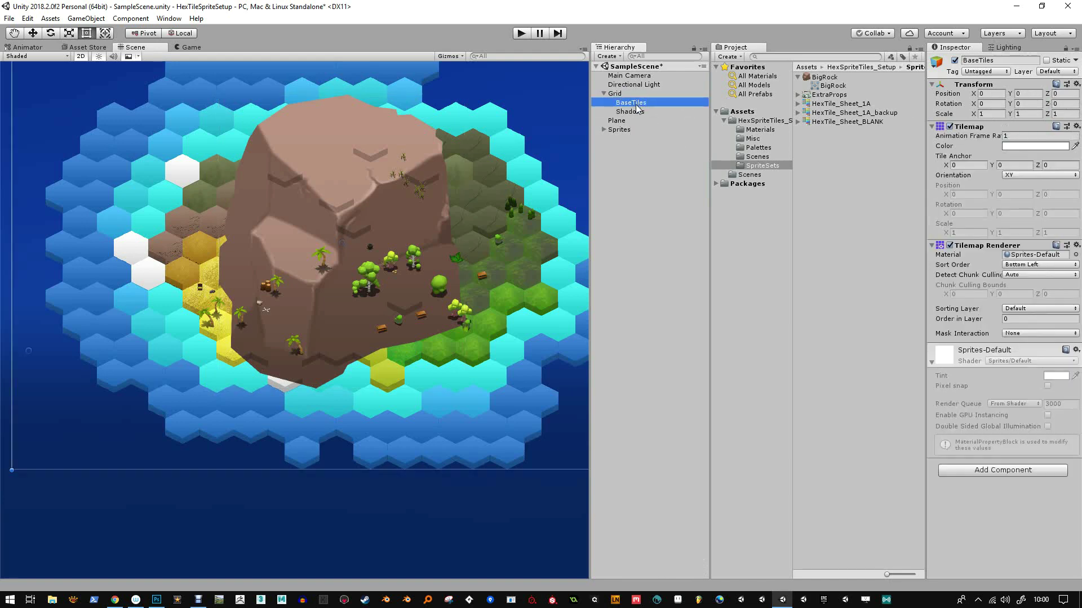
click(624, 131)
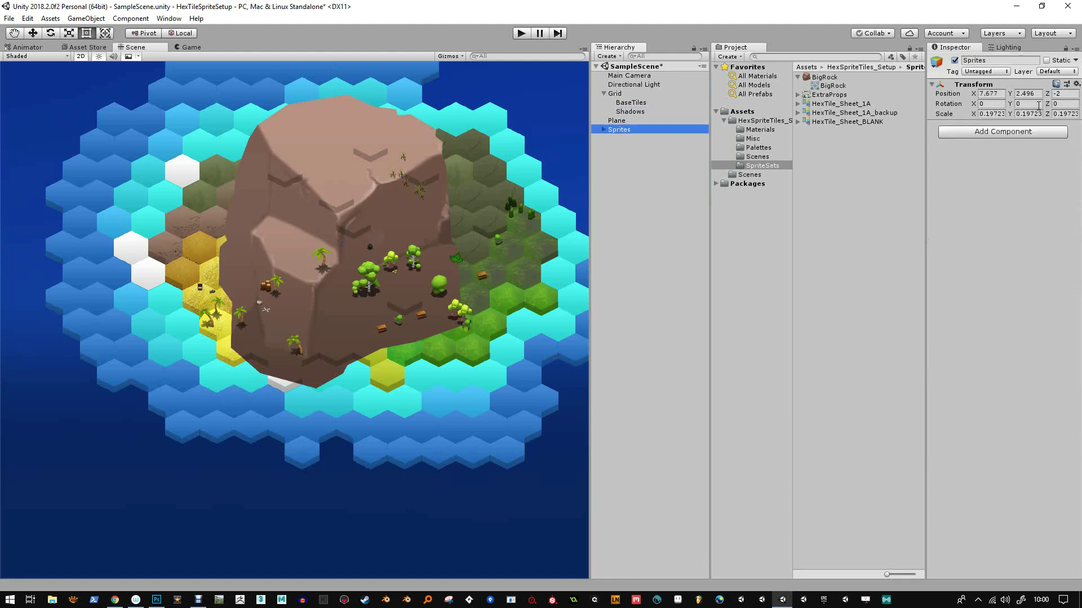
click(604, 128)
drag(704, 165, 674, 486)
click(643, 575)
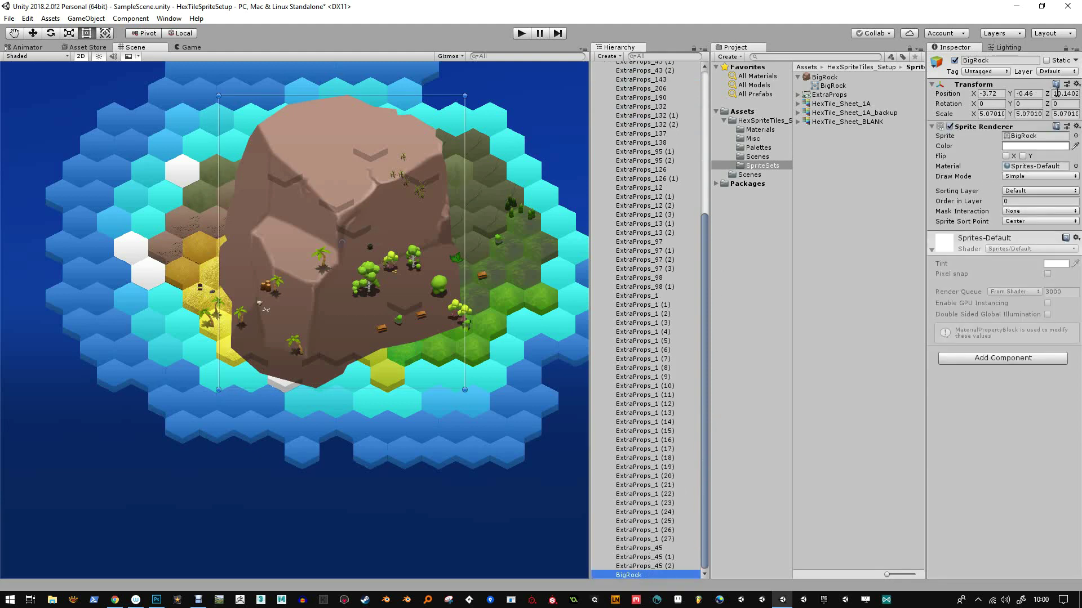
click(1063, 94)
Set BigRock's Z to 0, then resize it and place it on a brown hill hex.
text(0)
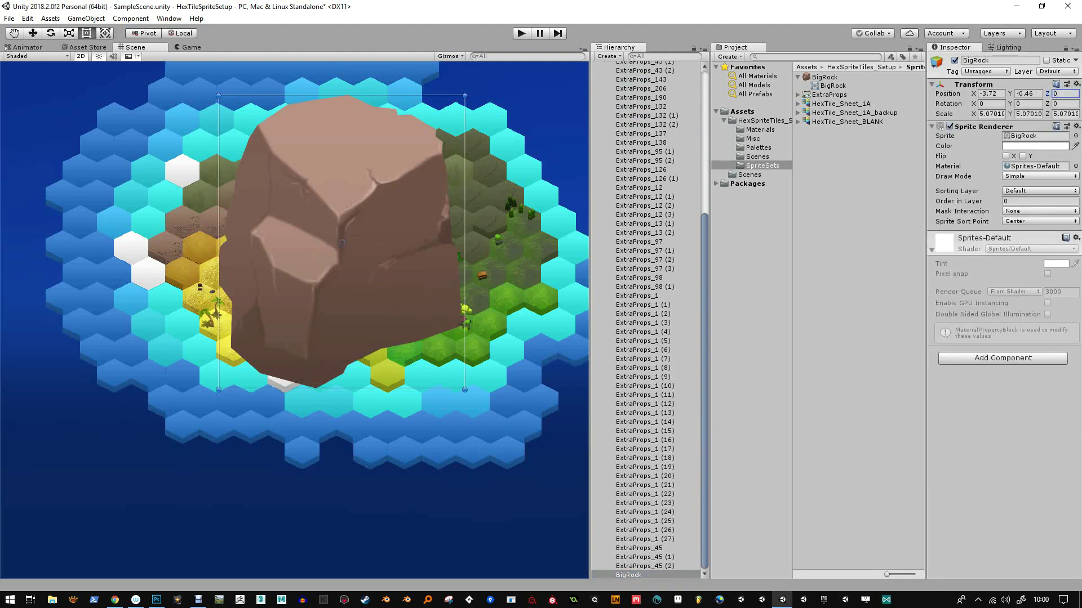
drag(464, 389, 337, 209)
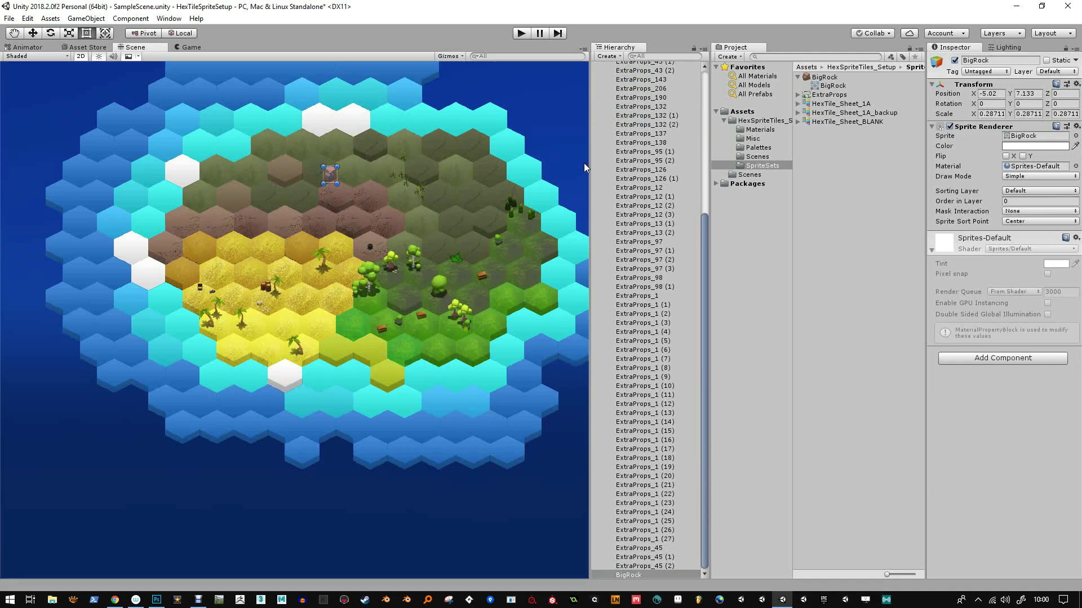
scroll(494, 146, up, 10)
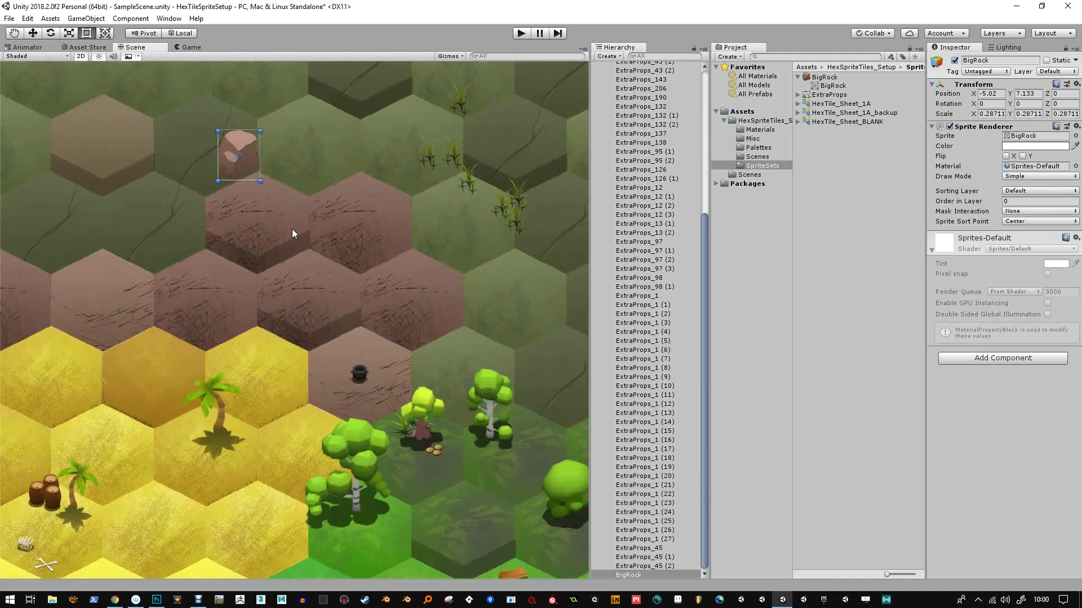
drag(292, 229, 366, 366)
scroll(315, 298, up, 2)
drag(316, 298, 345, 343)
scroll(345, 345, up, 4)
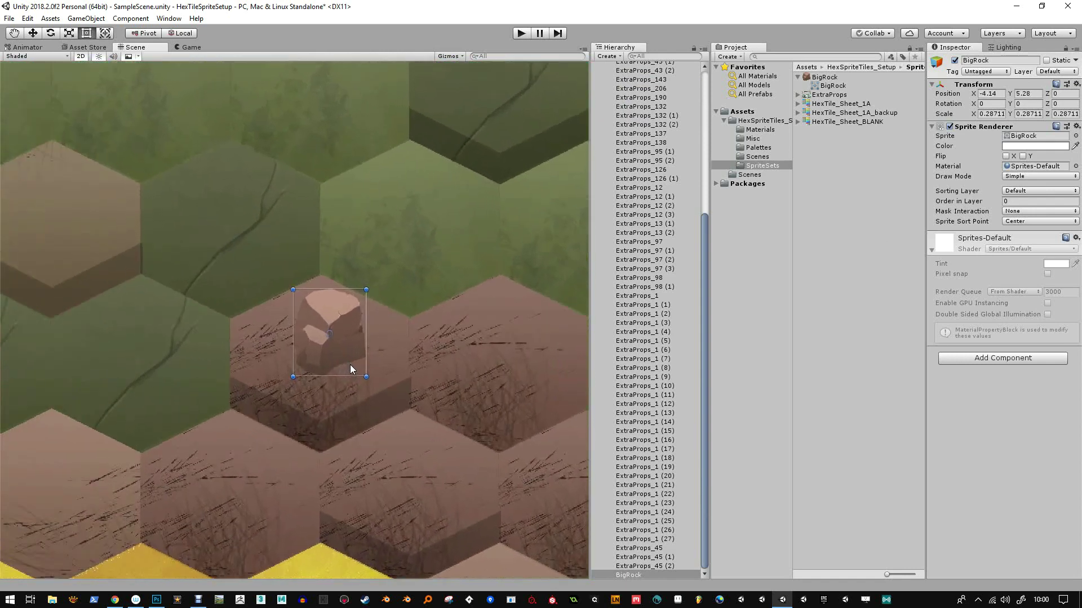
drag(293, 289, 273, 266)
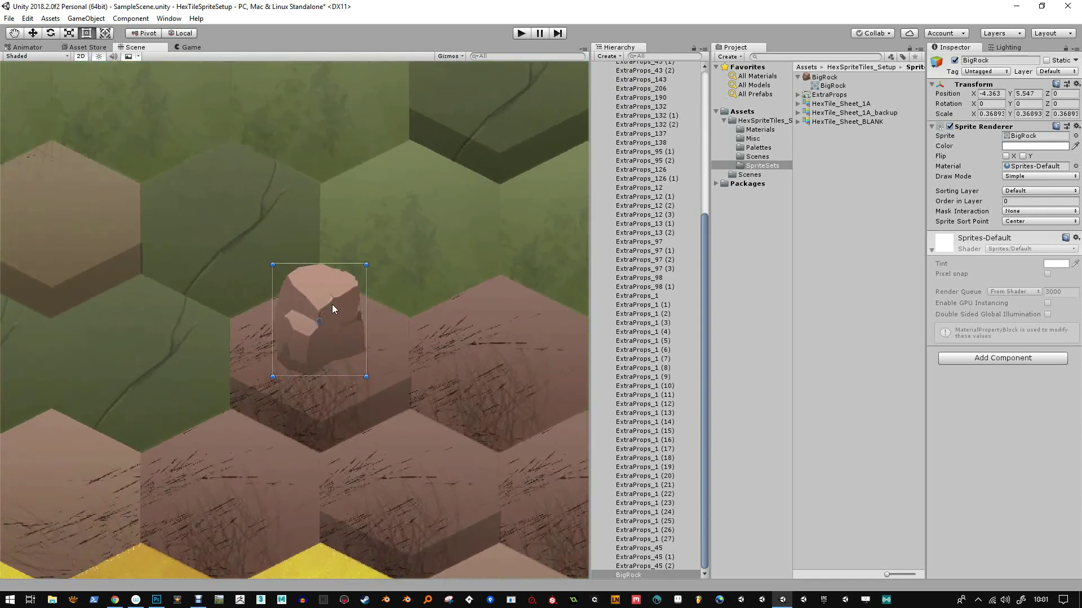
drag(332, 305, 317, 263)
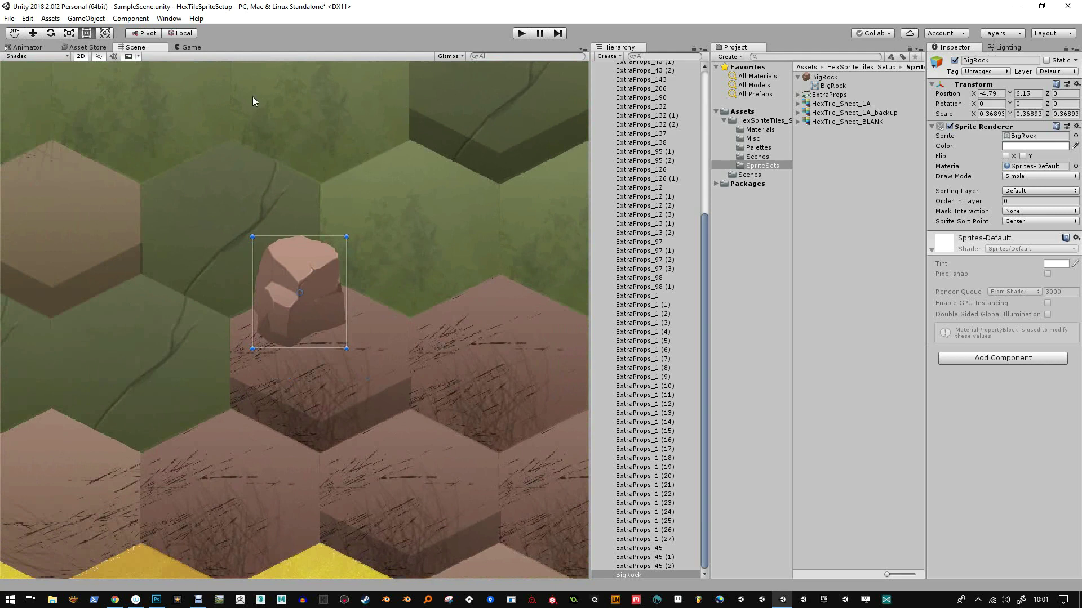
Duplicate BigRock, place the copy to its right, and shrink and flip it.
click(33, 33)
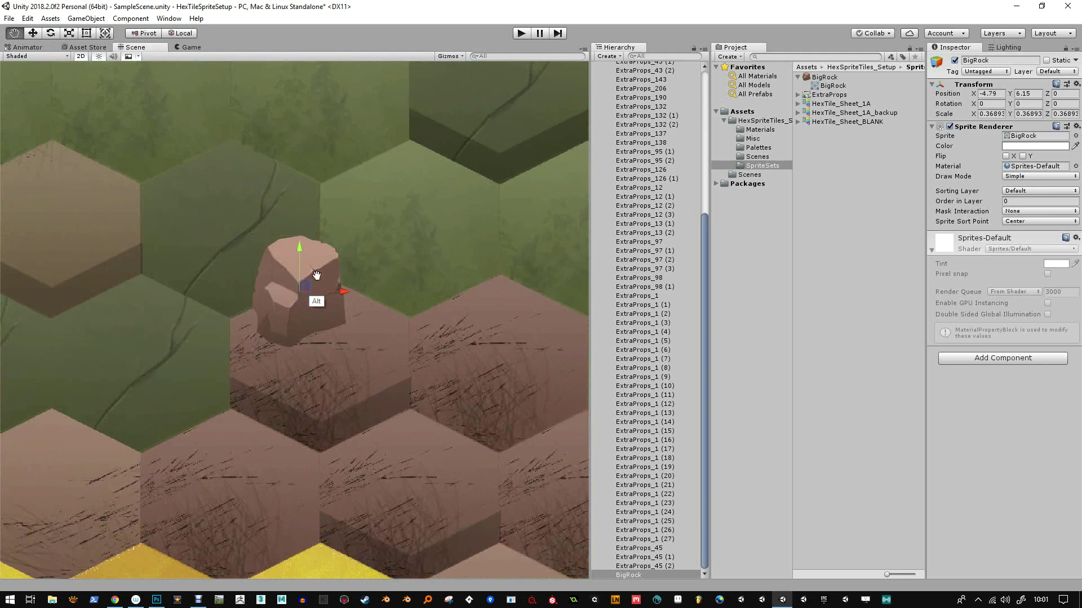
mouse_move(306, 283)
mouse_down()
mouse_move(381, 294)
mouse_move(326, 275)
mouse_up()
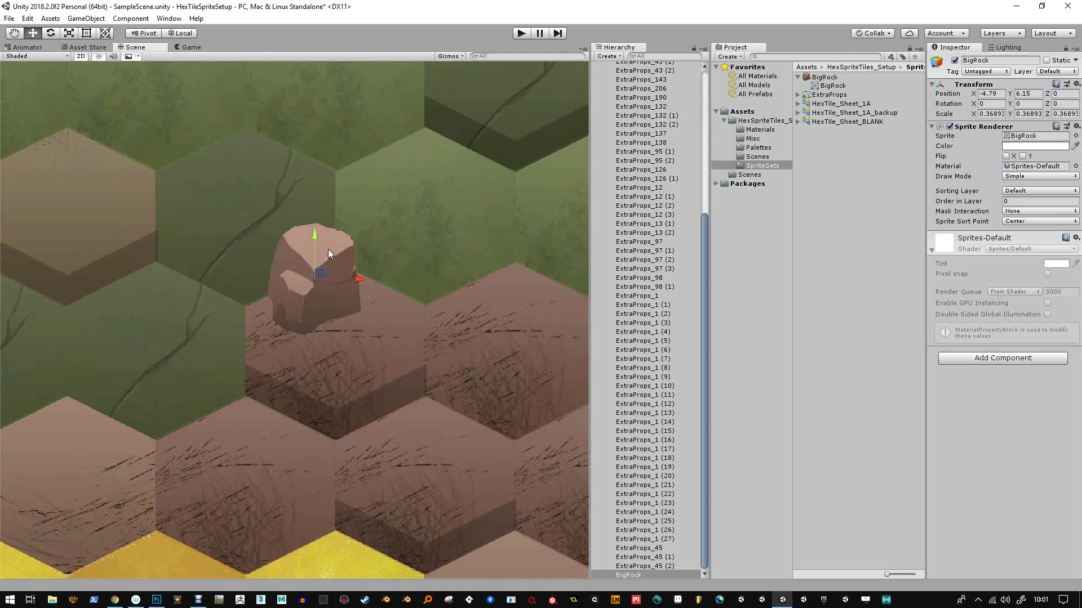
key(ctrl)
key(ctrl+d)
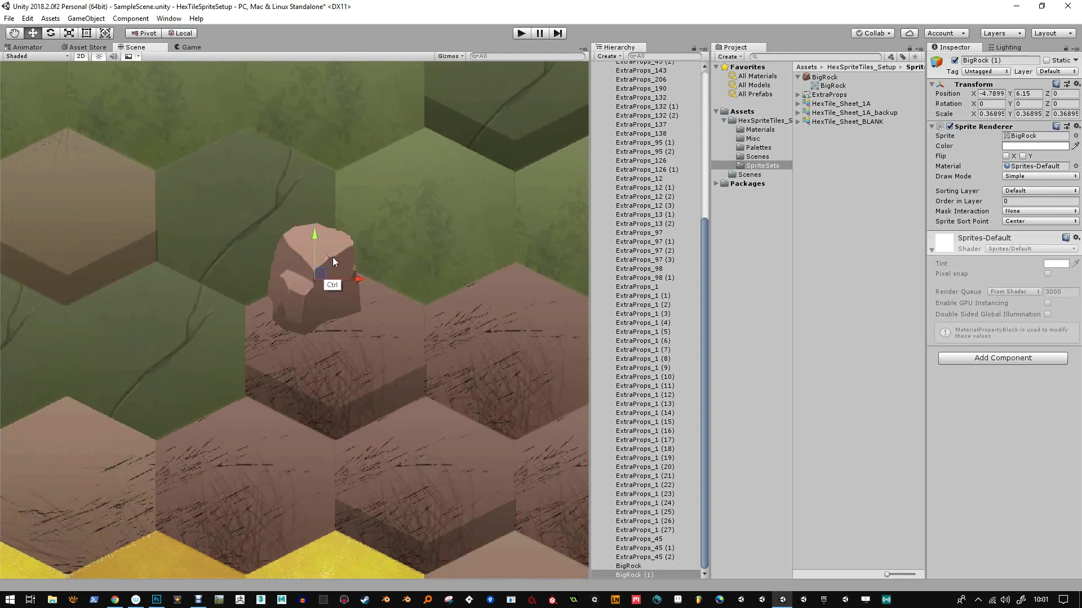
drag(322, 273, 390, 296)
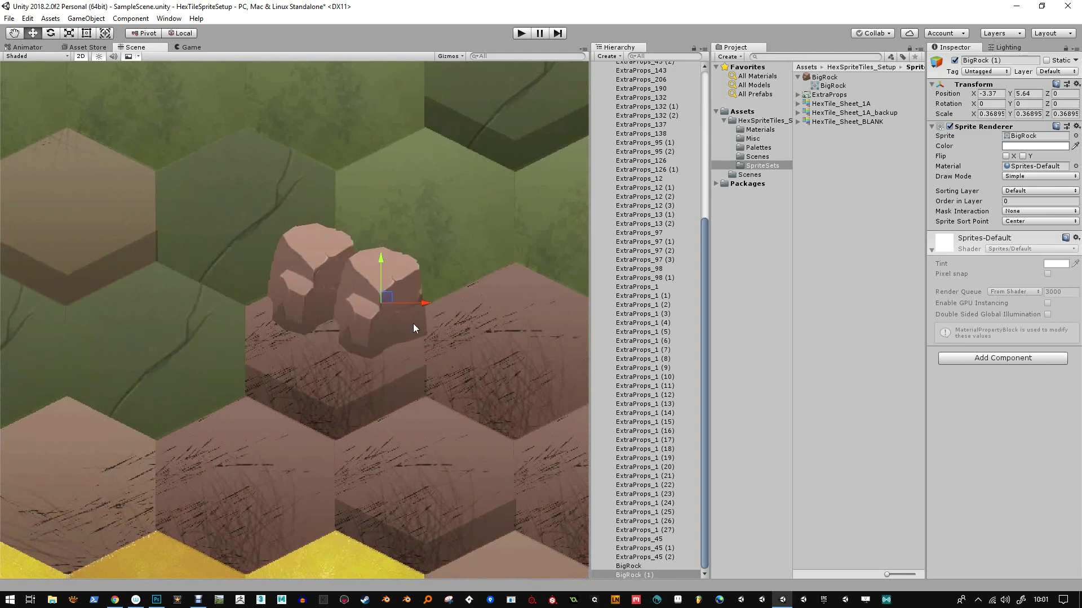
click(87, 33)
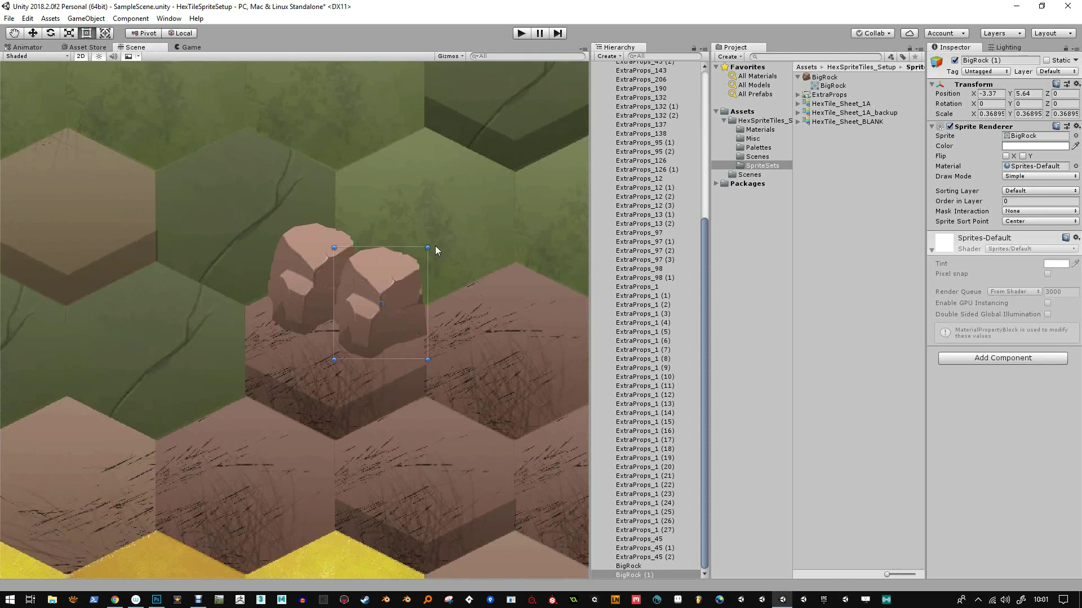
drag(428, 247, 345, 319)
Add a third, tiny flattened rock copy at the cluster's base.
key(ctrl+d)
drag(360, 367, 310, 339)
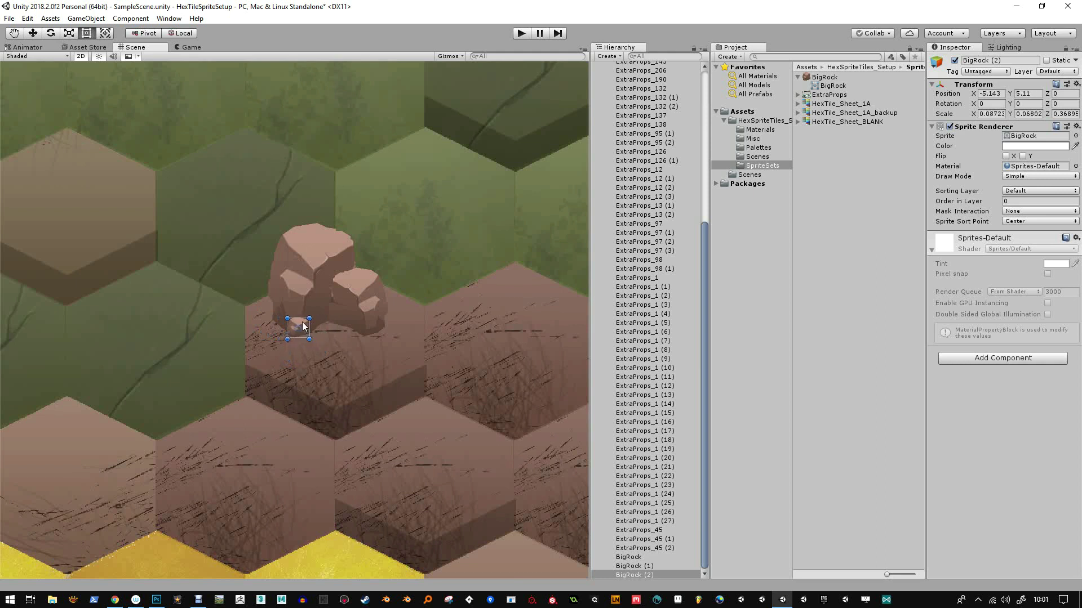
drag(320, 330, 340, 331)
Select BaseTiles and zoom out so the whole island fits the Scene view.
click(520, 304)
scroll(449, 272, down, 10)
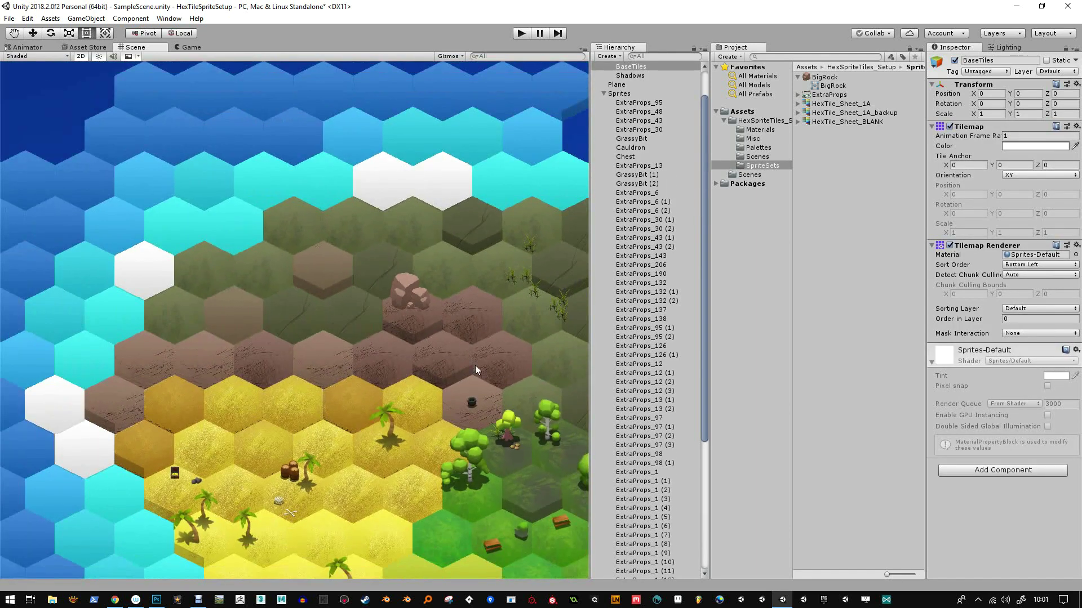
drag(475, 365, 382, 286)
drag(421, 317, 396, 285)
scroll(400, 286, down, 1)
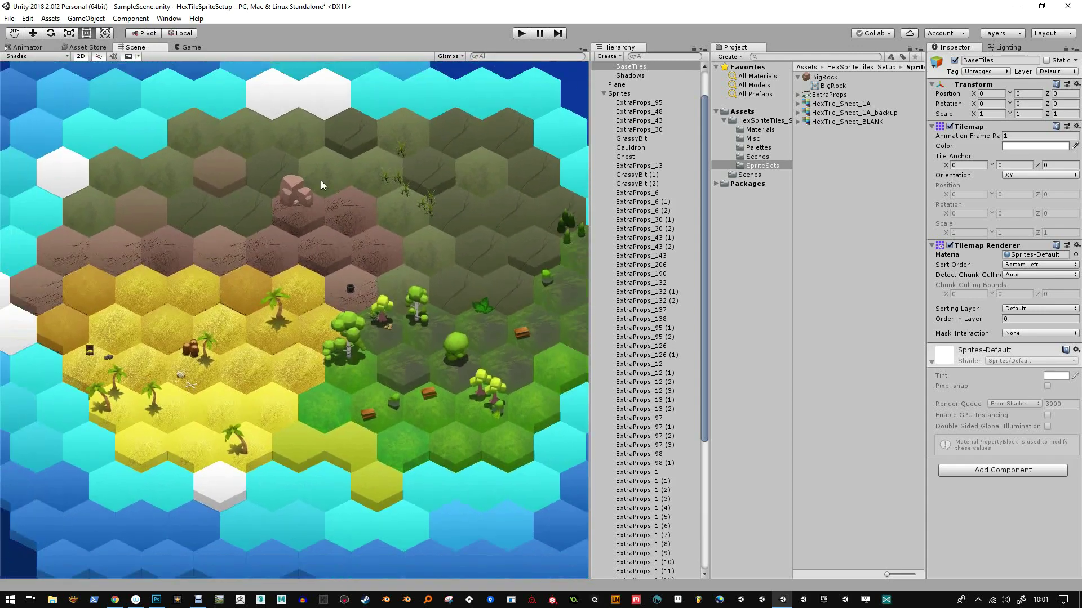
drag(325, 189, 359, 227)
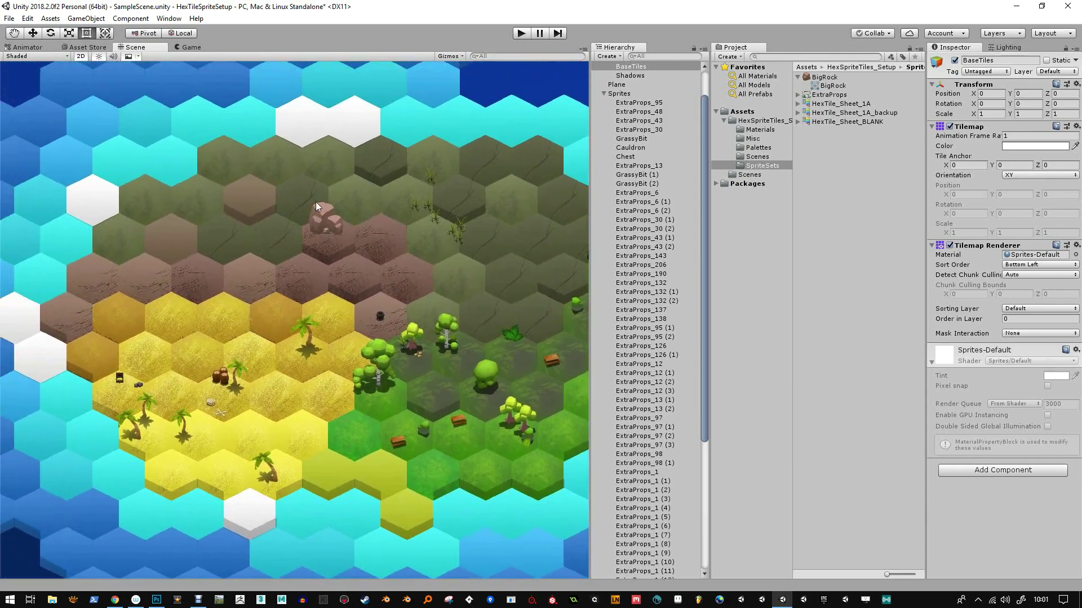
scroll(326, 214, up, 4)
scroll(336, 213, down, 6)
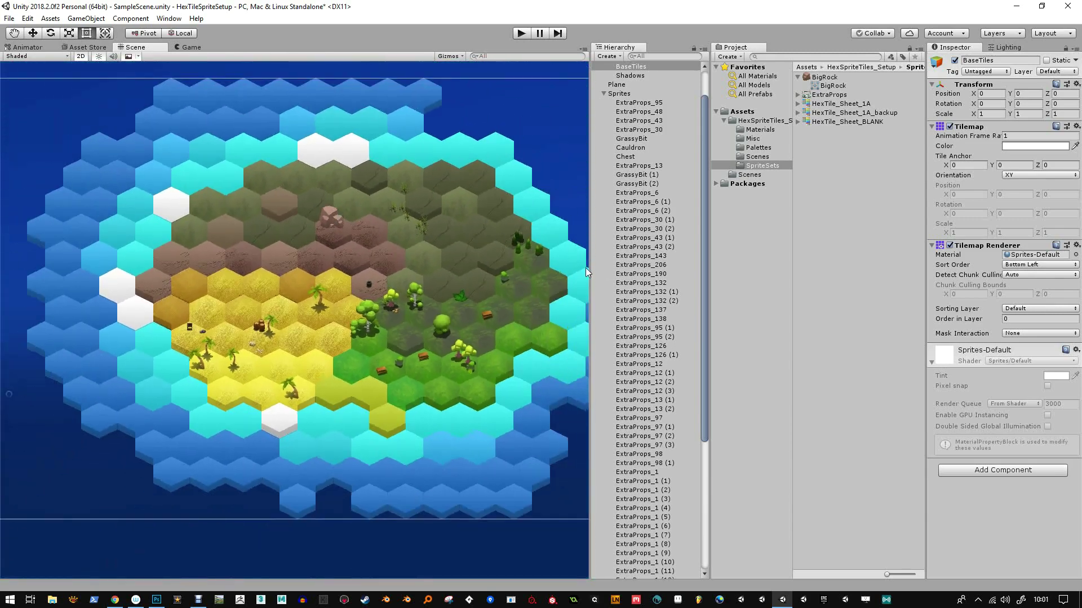
Widen the scene area, switch to the Game view, and widen the Hierarchy list.
drag(590, 272, 735, 259)
scroll(519, 256, down, 2)
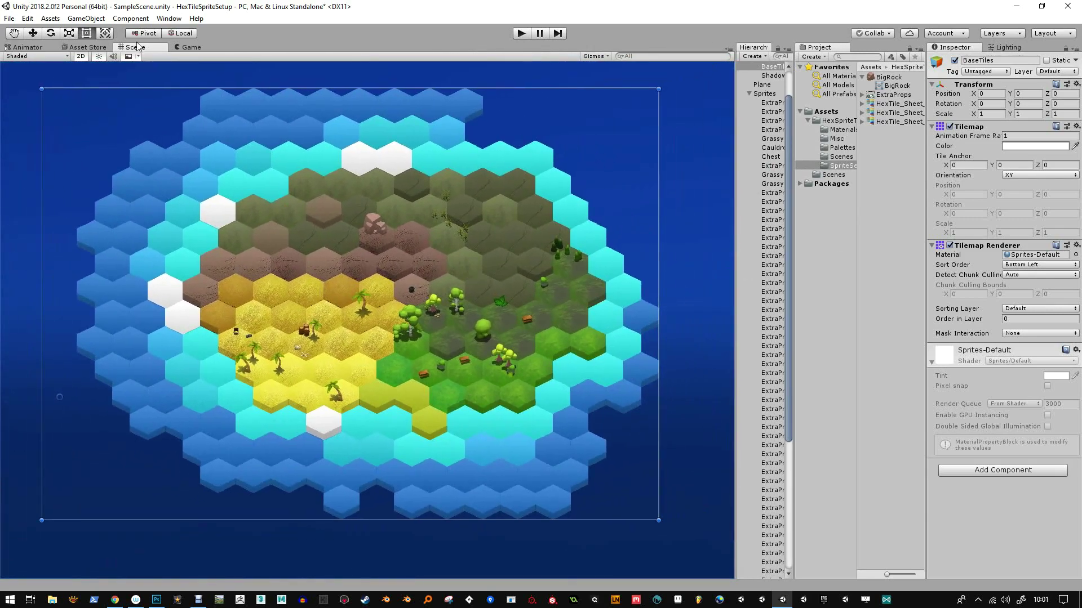
click(179, 47)
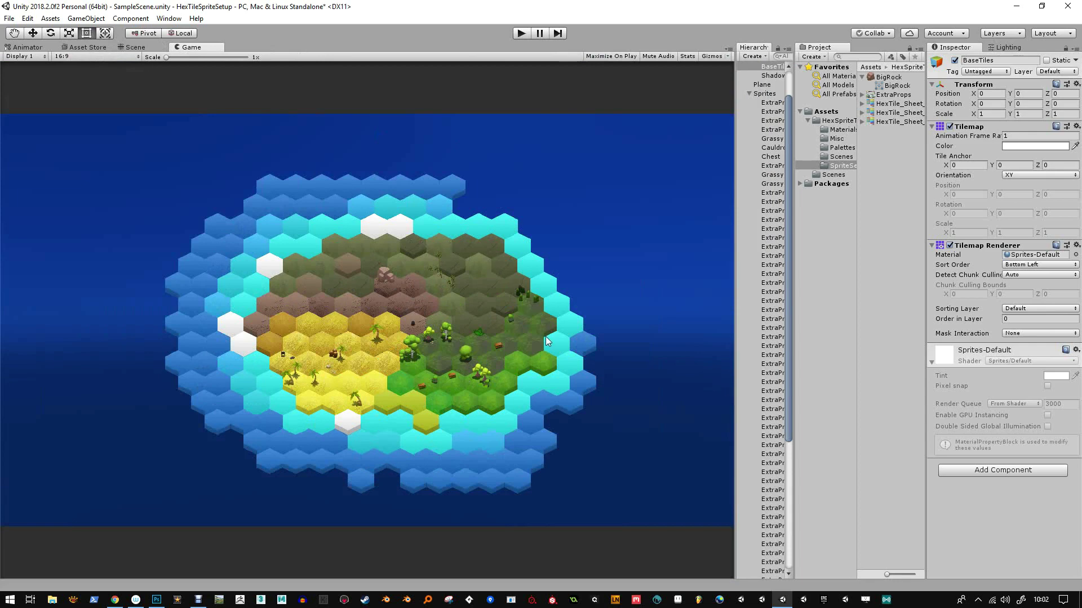
drag(744, 100, 640, 103)
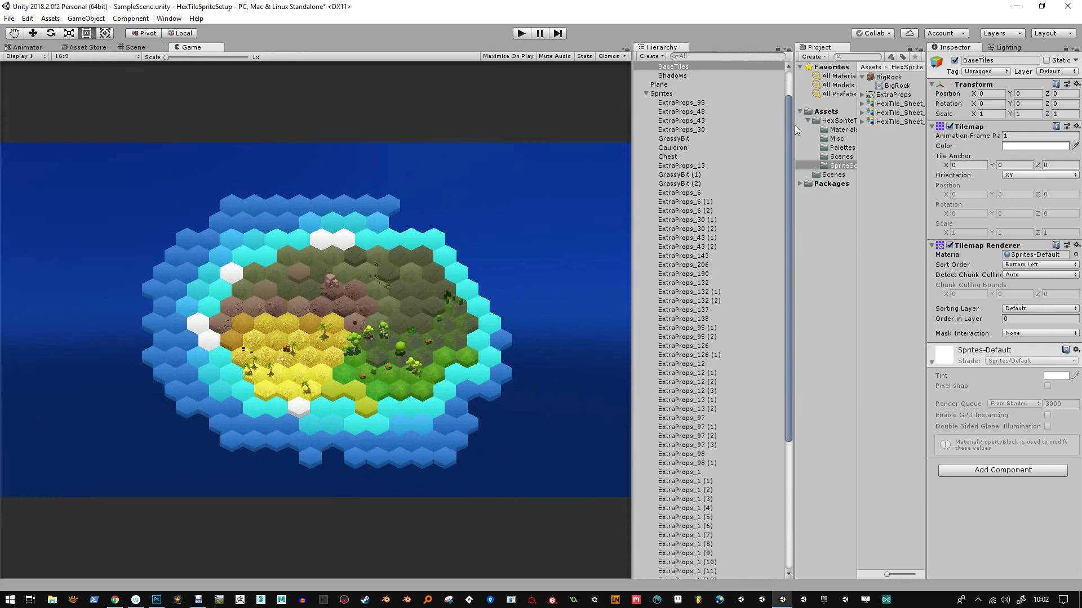
Show HexTile_Sheet_1A's import settings, including Wrap Mode and Filter Mode, in the Inspector.
drag(794, 131, 738, 131)
click(860, 103)
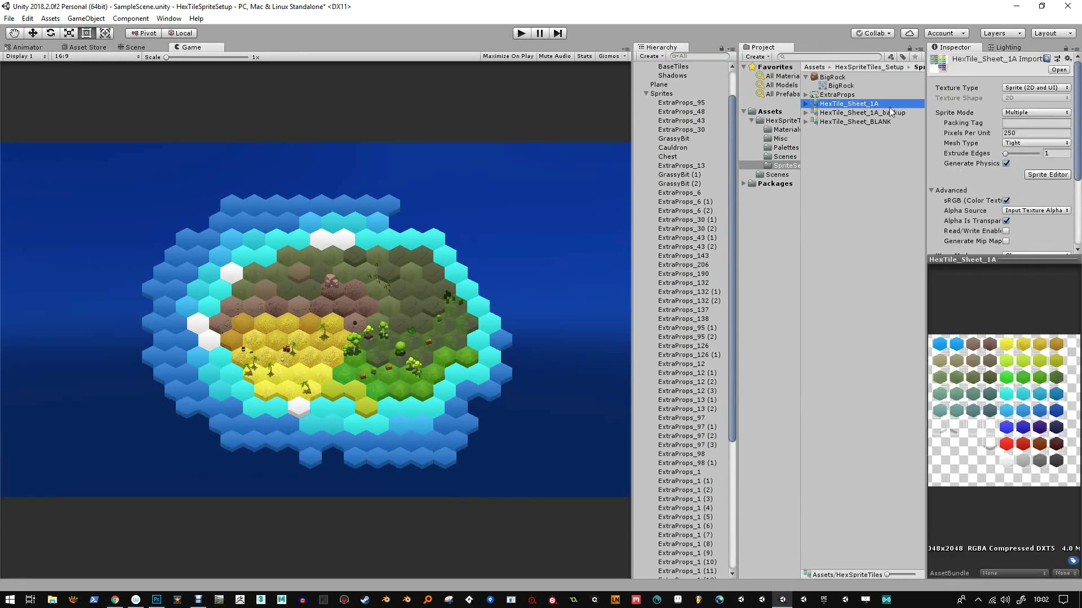
click(868, 111)
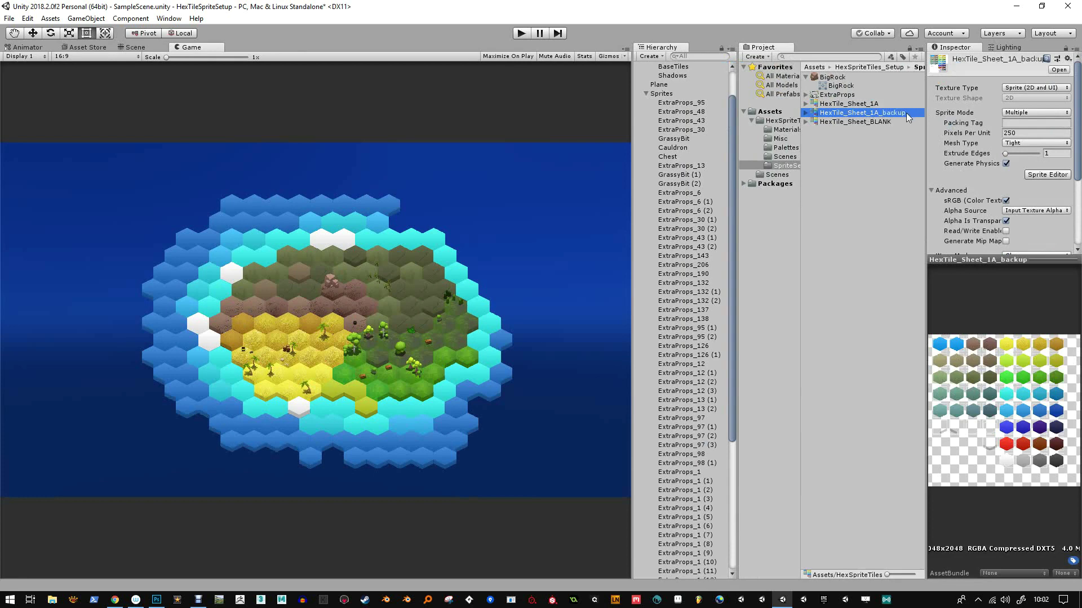
click(851, 103)
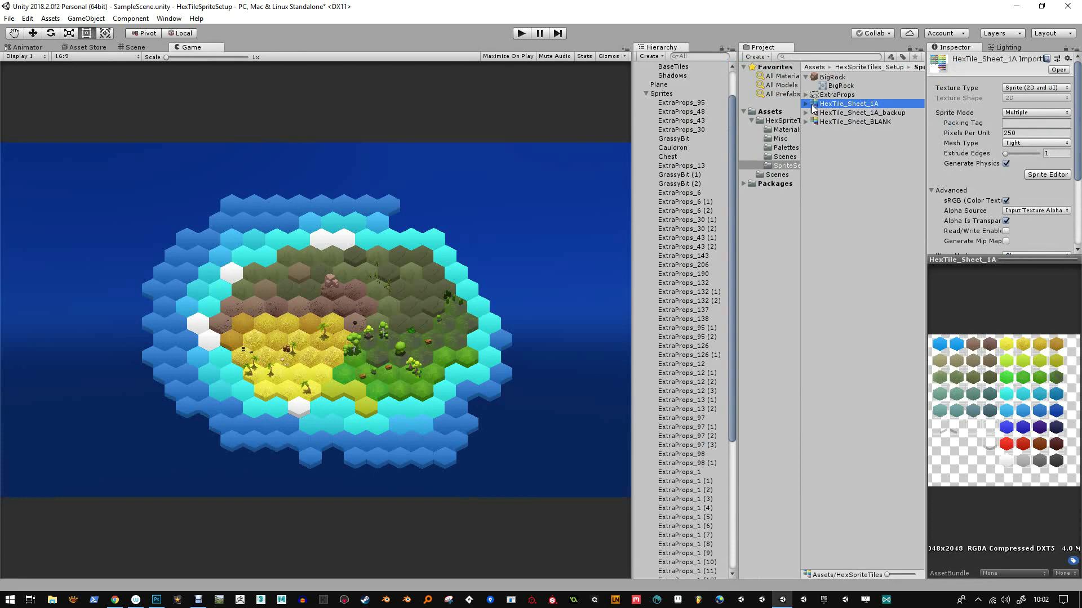
click(807, 104)
click(807, 103)
drag(999, 257, 1014, 338)
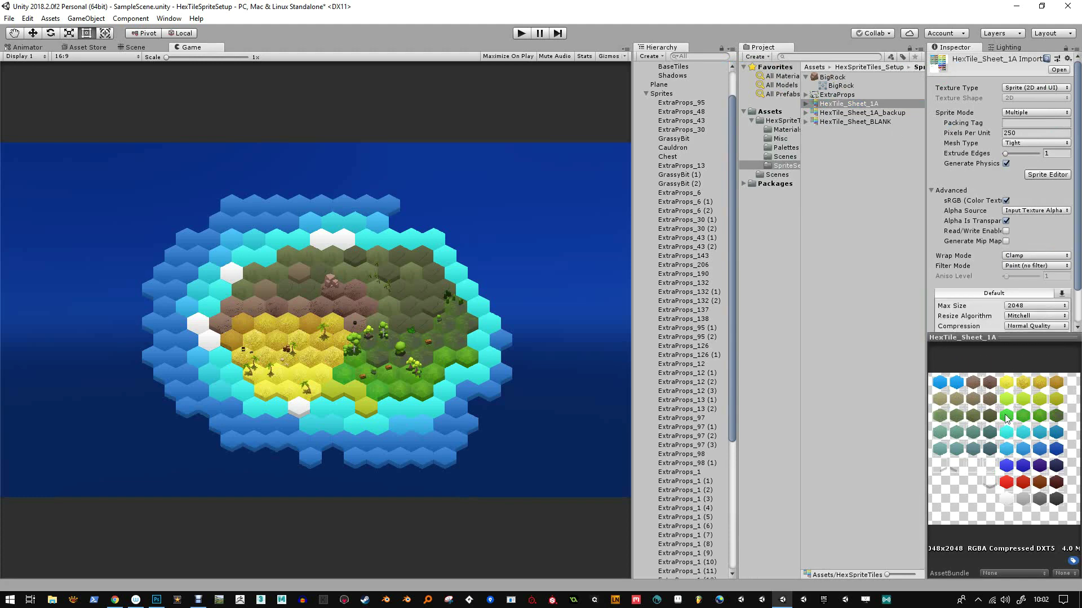
double_click(817, 103)
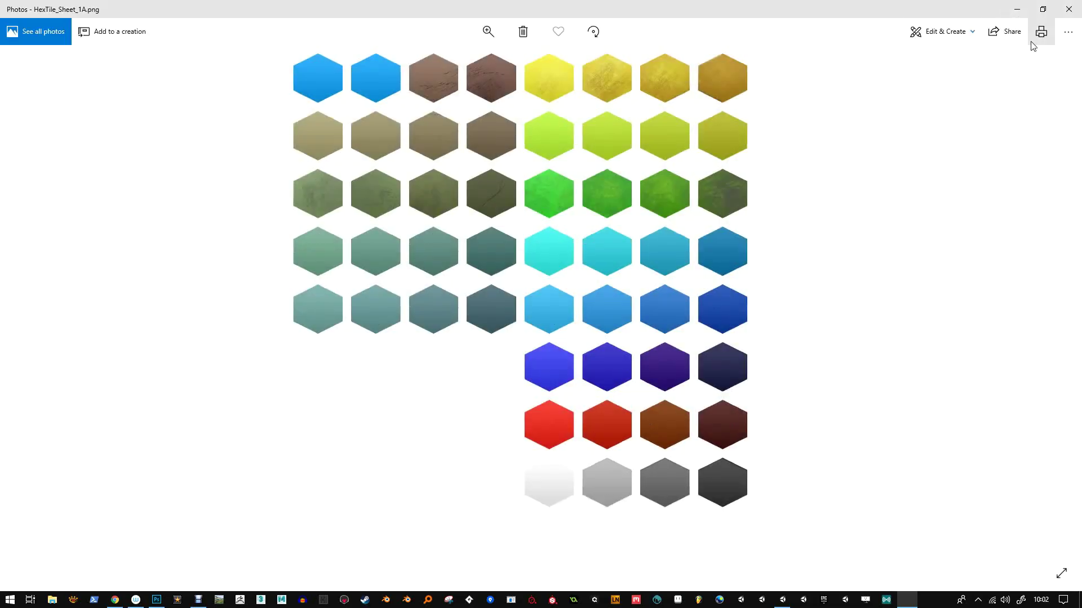
click(1068, 33)
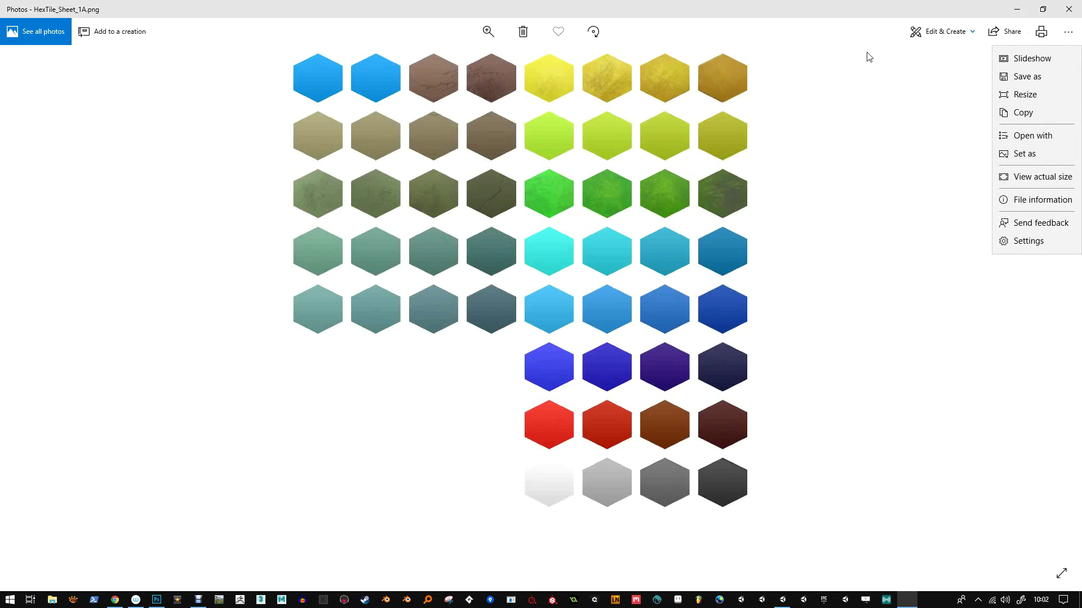
click(857, 177)
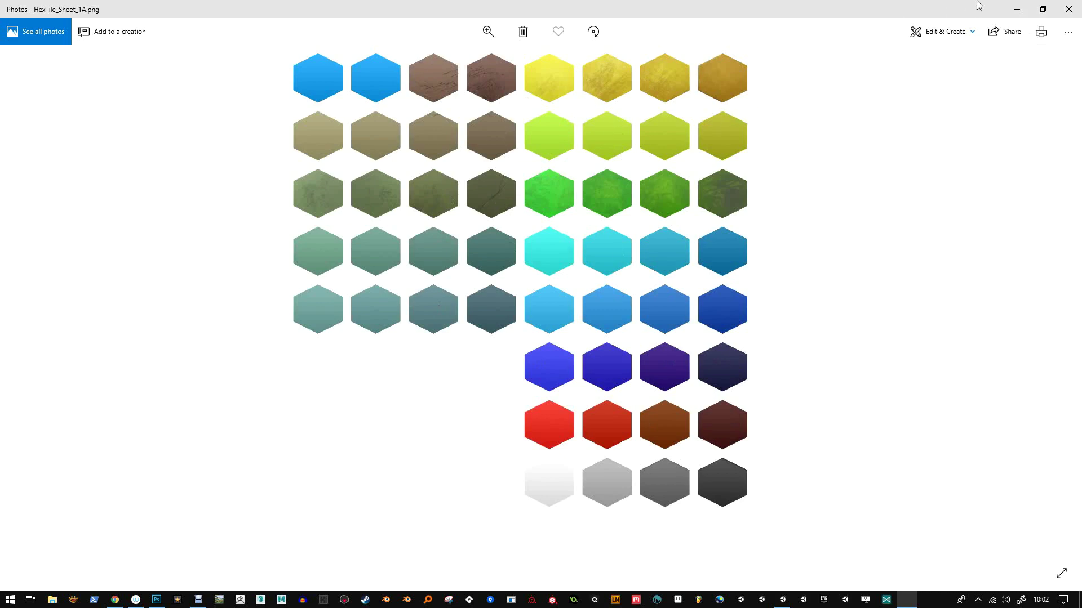
click(1017, 10)
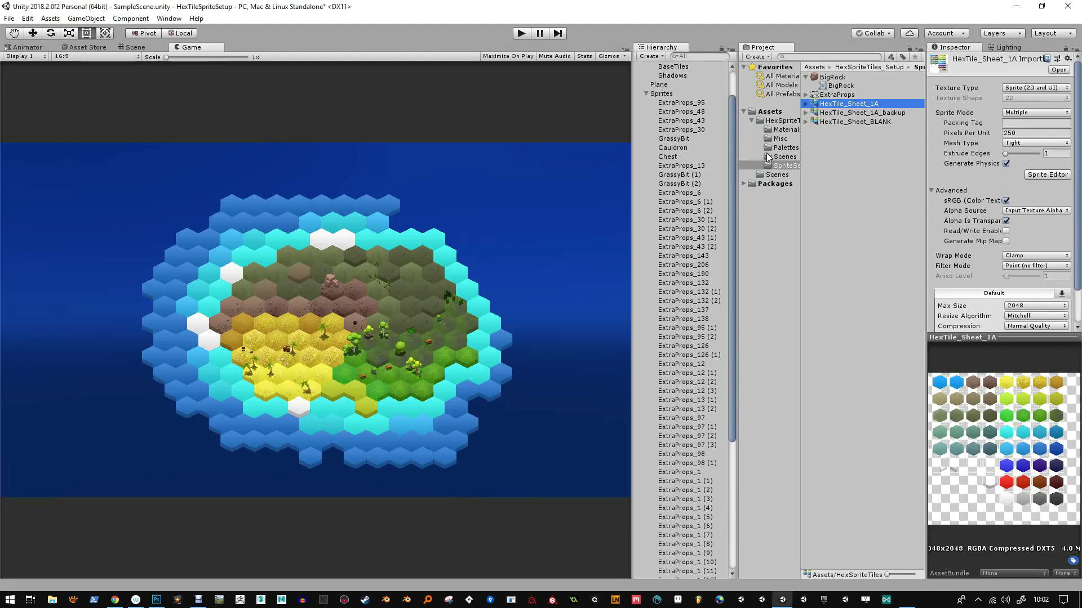